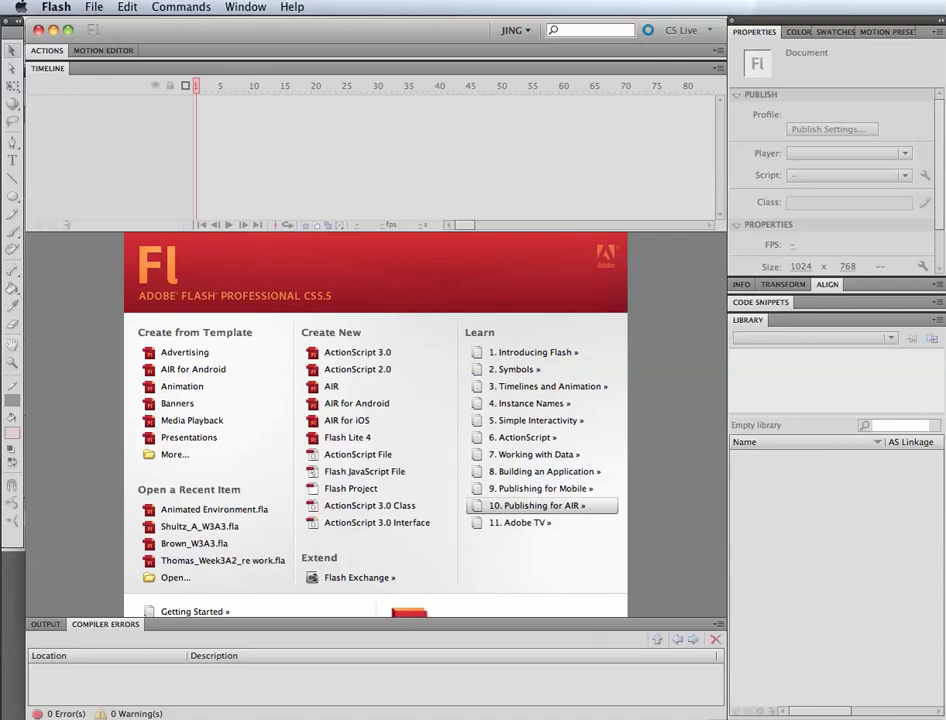
Step: Create a new ActionScript 3.0 document with a blue background
{"action": "left_click", "coordinate": [93, 7]}
{"action": "left_click", "coordinate": [105, 25]}
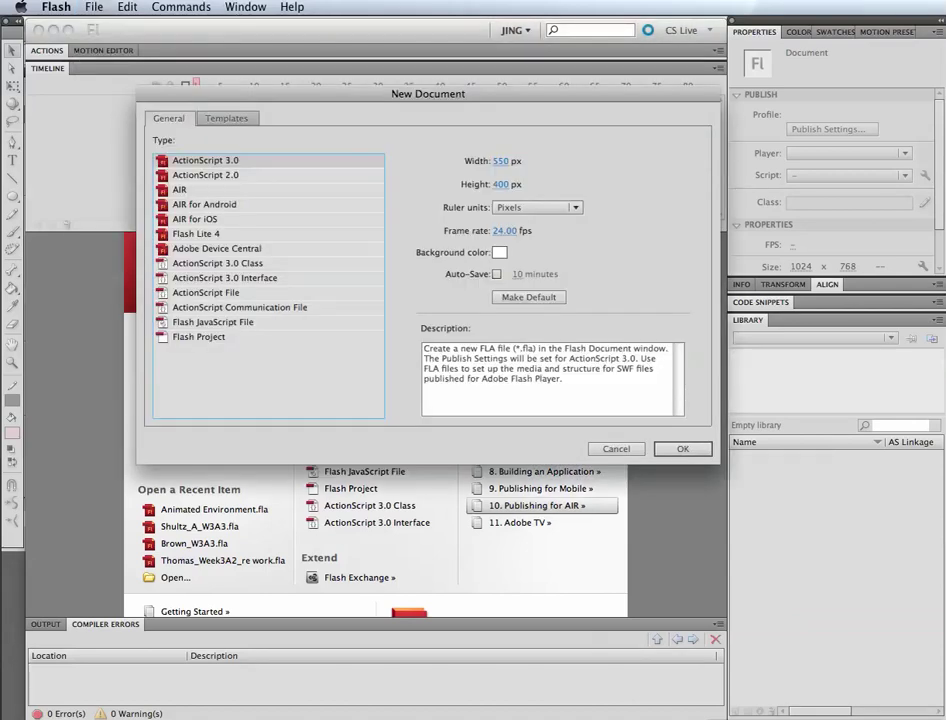
{"action": "left_click", "coordinate": [500, 253]}
{"action": "left_click", "coordinate": [560, 329]}
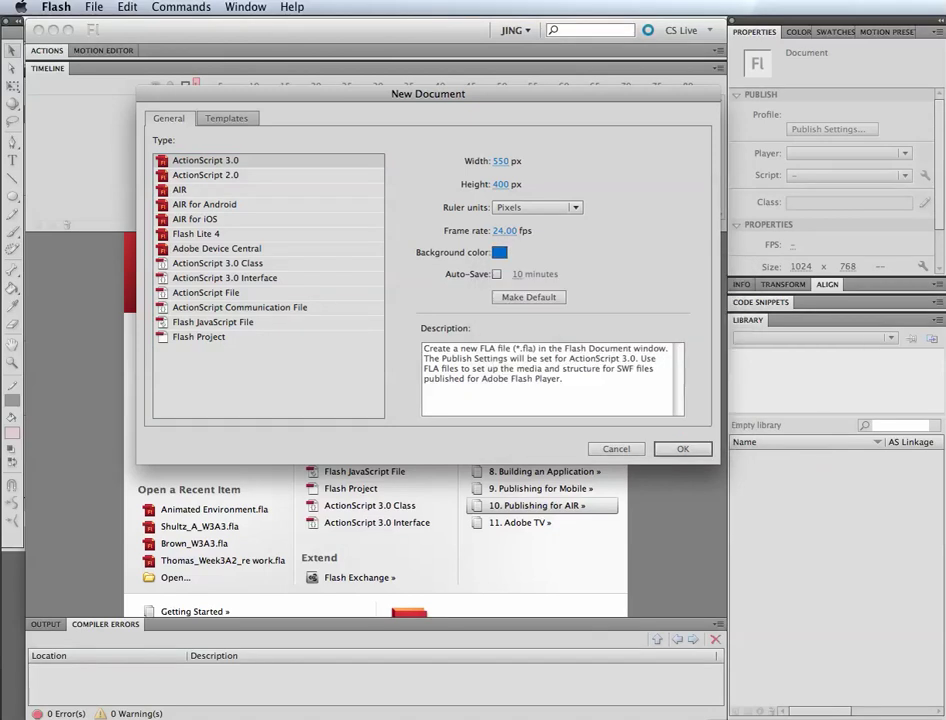
{"action": "key", "text": "Return"}
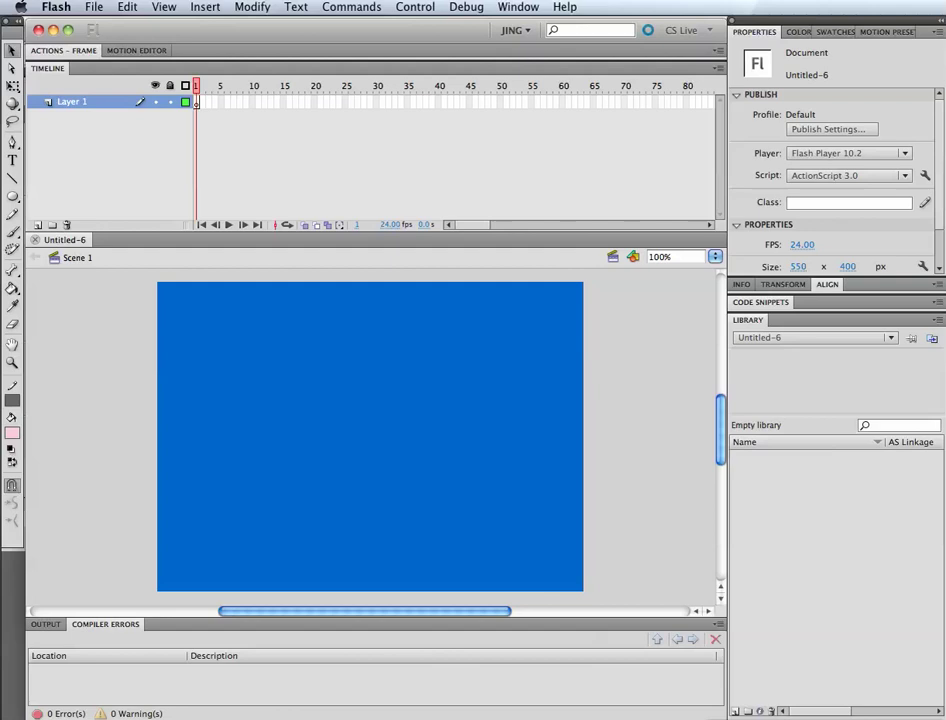
Step: Set up the Oval tool with a white stroke and no fill
{"action": "left_click", "coordinate": [12, 197]}
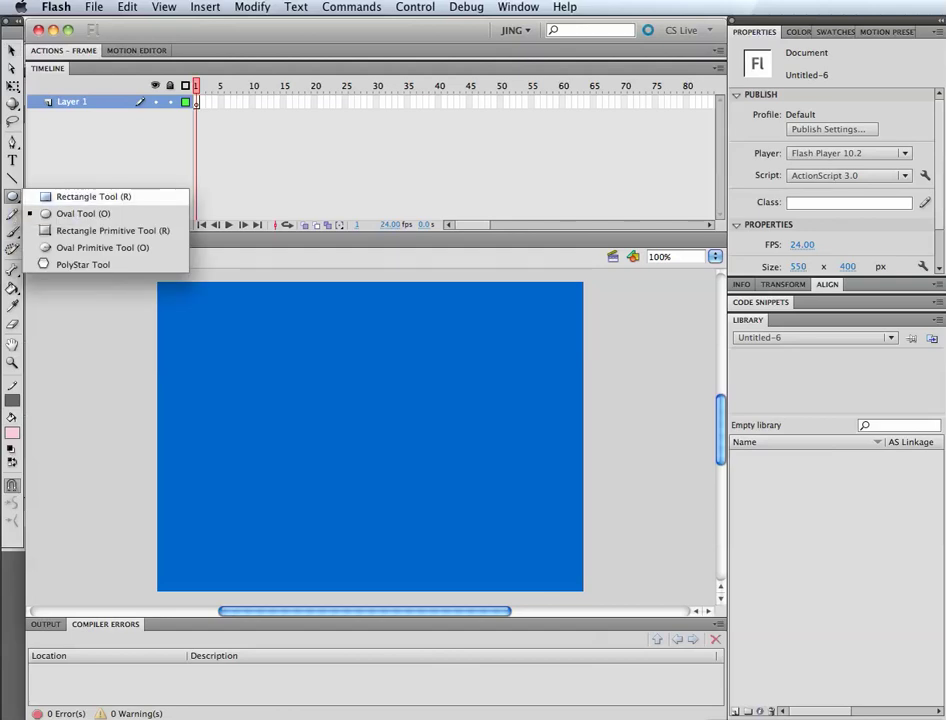
{"action": "left_click_drag", "start_coordinate": [80, 213], "coordinate": [80, 213]}
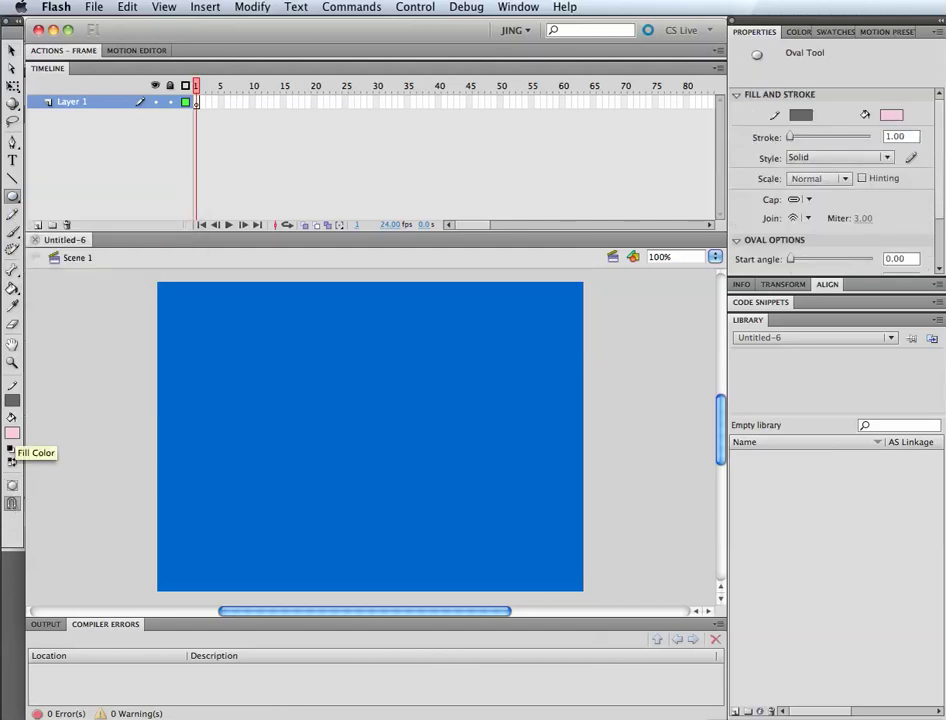
{"action": "left_click", "coordinate": [12, 433]}
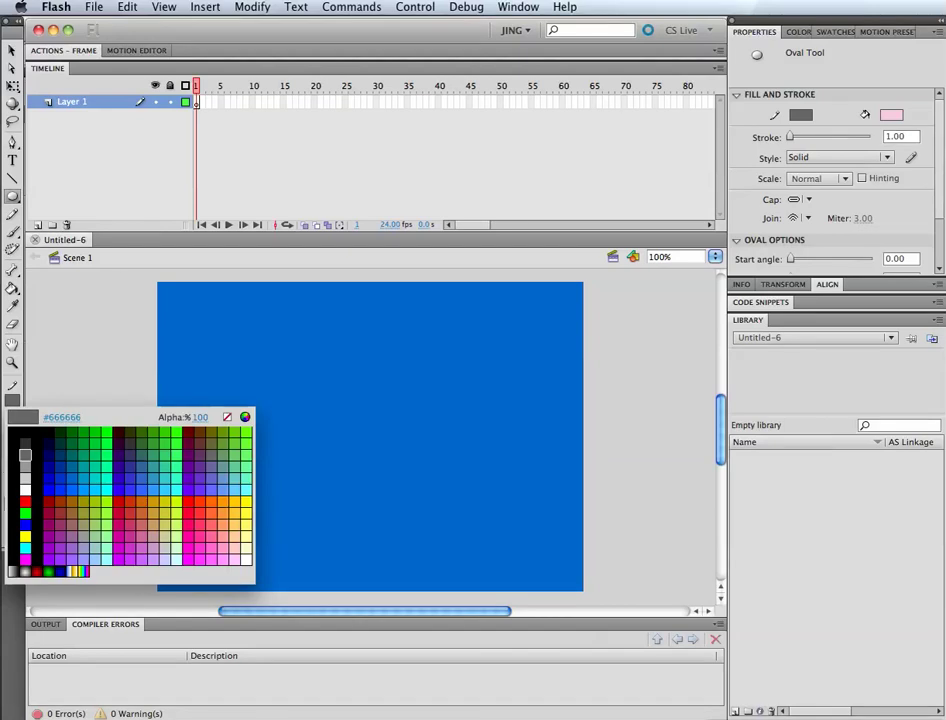
{"action": "left_click", "coordinate": [25, 489]}
{"action": "left_click", "coordinate": [12, 433]}
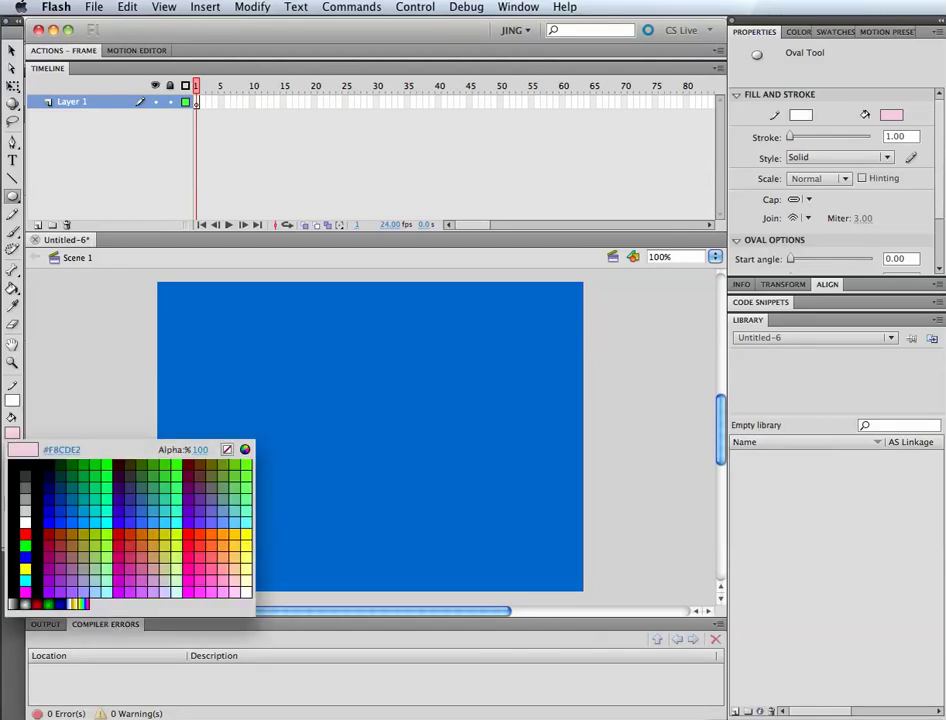
{"action": "left_click", "coordinate": [227, 449]}
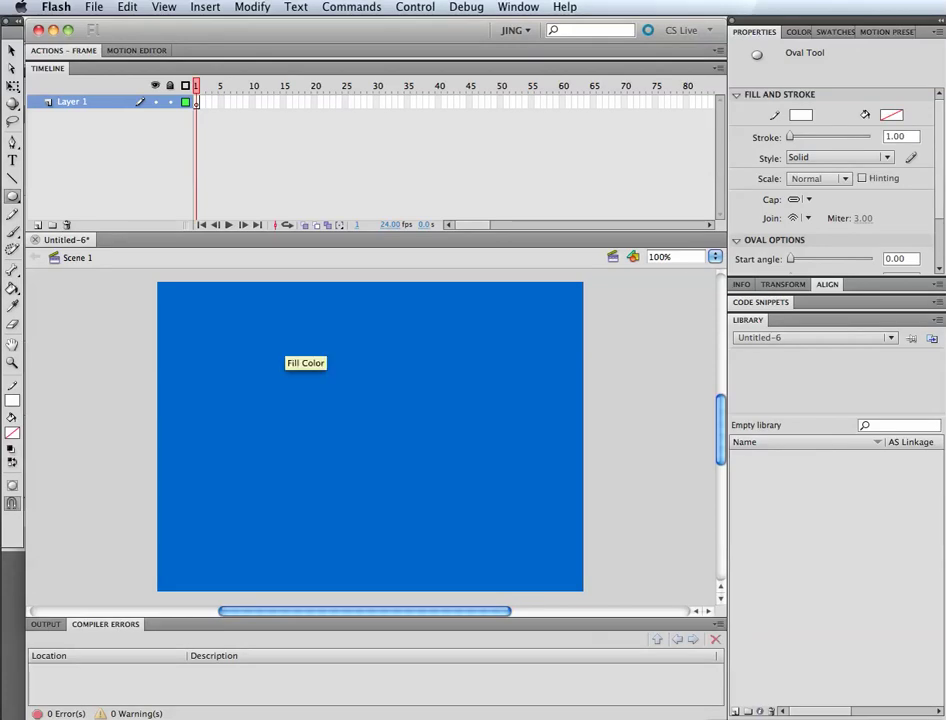
Step: Draw a circle outline about 48 px in diameter near the middle of the stage
{"action": "left_click_drag", "start_coordinate": [305, 407], "coordinate": [342, 441]}
{"action": "key", "text": "v"}
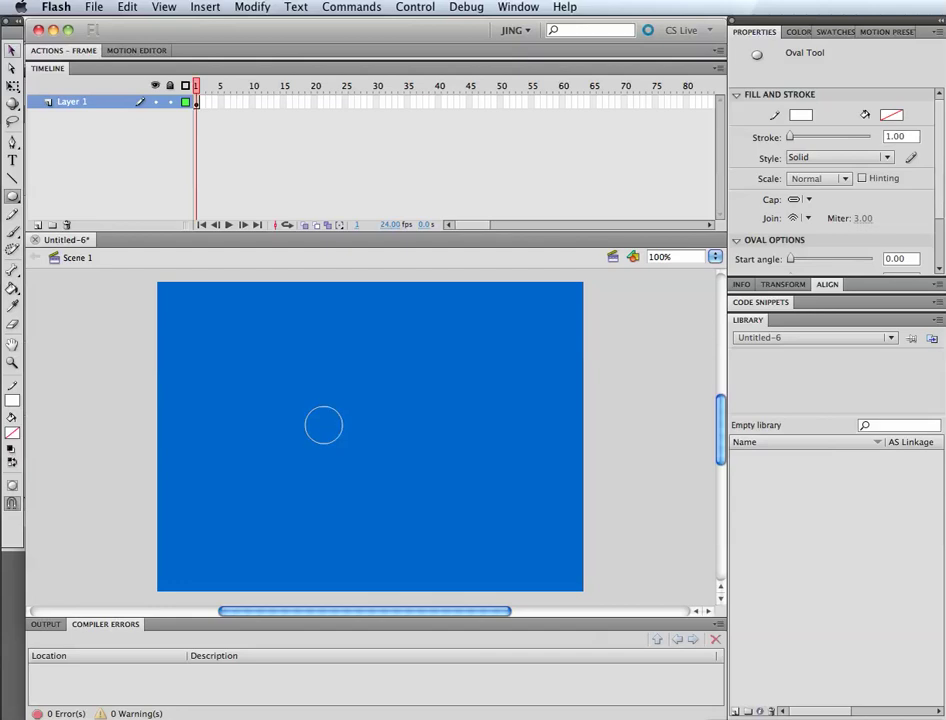
{"action": "left_click", "coordinate": [12, 50]}
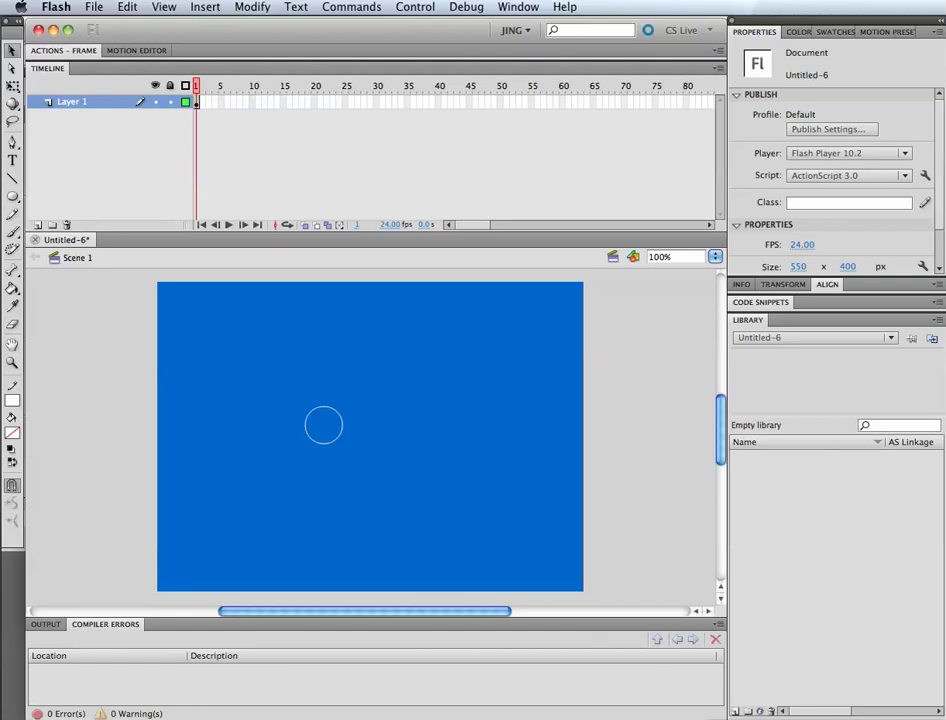
Step: Select the whole circle outline and move it straight up to about X 191, Y 49
{"action": "left_click_drag", "start_coordinate": [296, 386], "coordinate": [372, 469]}
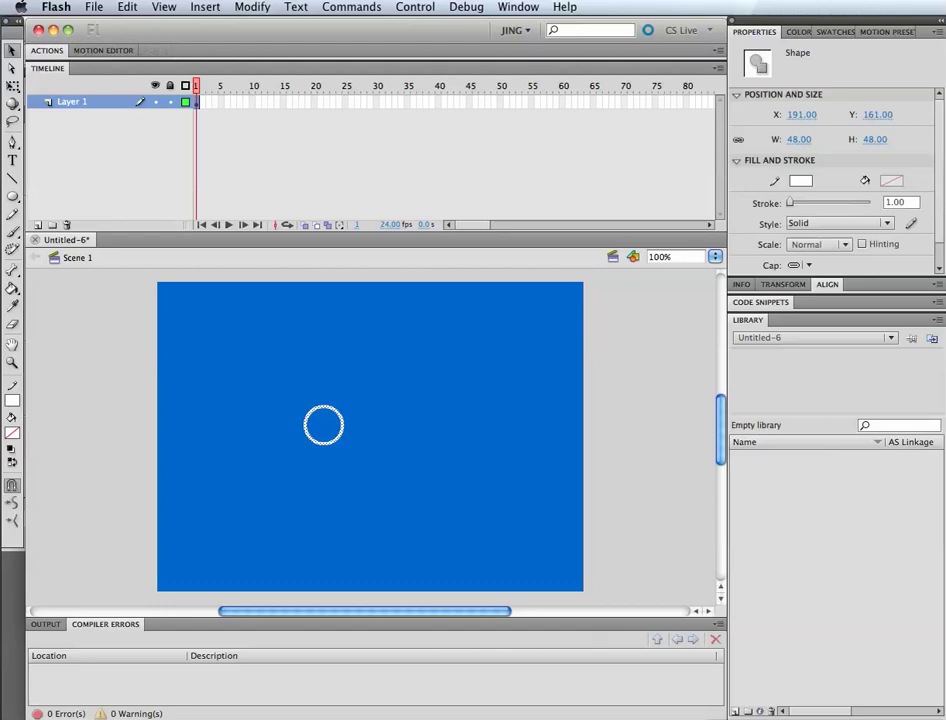
{"action": "right_click", "coordinate": [338, 438]}
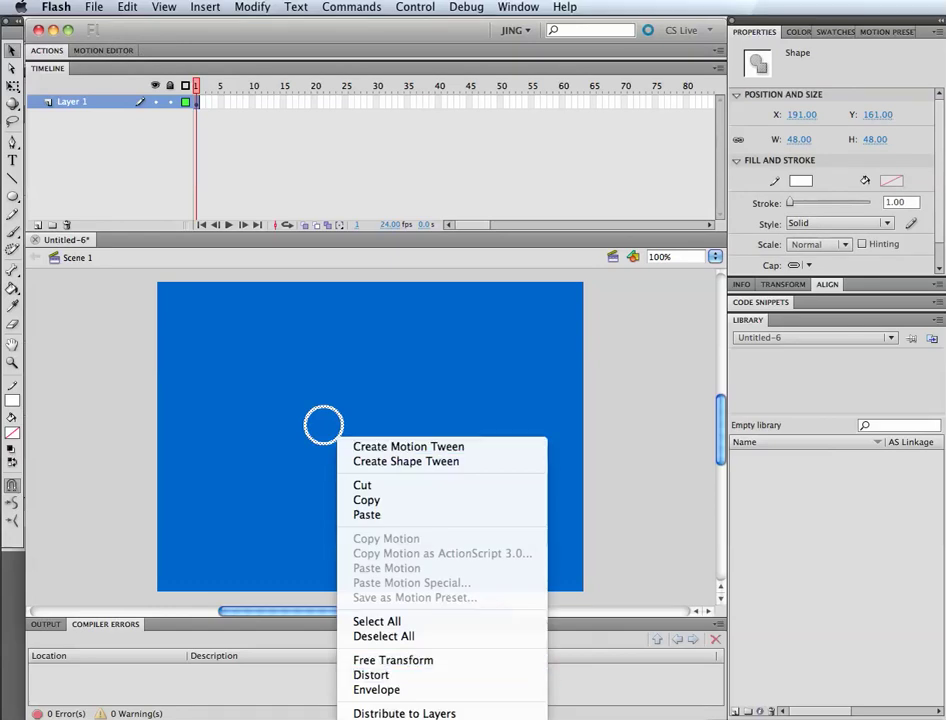
{"action": "left_click", "coordinate": [402, 719]}
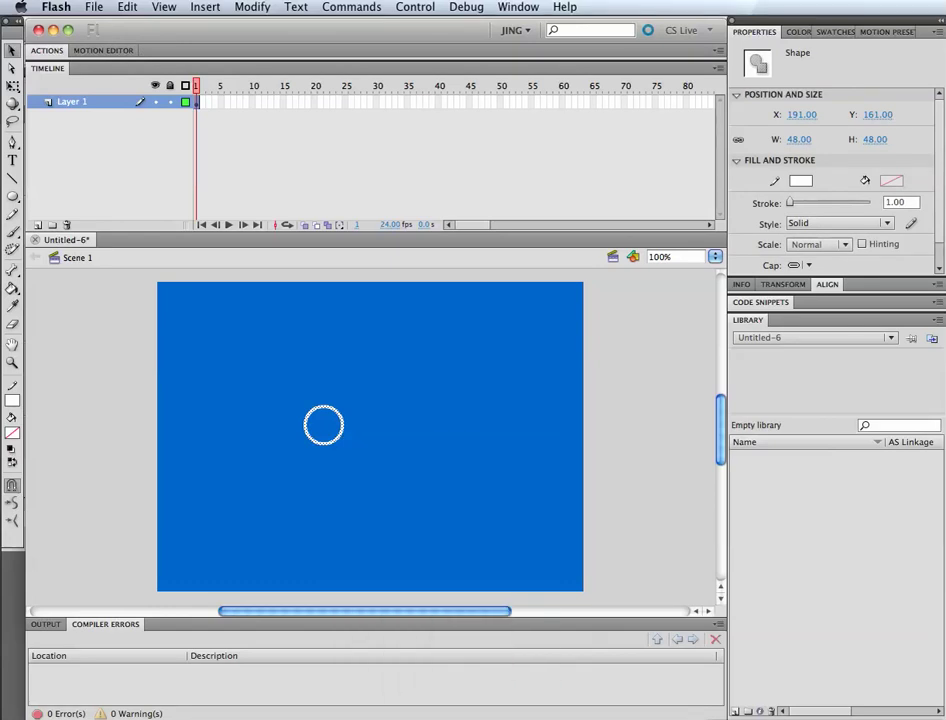
{"action": "left_click_drag", "start_coordinate": [324, 407], "coordinate": [382, 397]}
{"action": "left_click", "coordinate": [400, 380]}
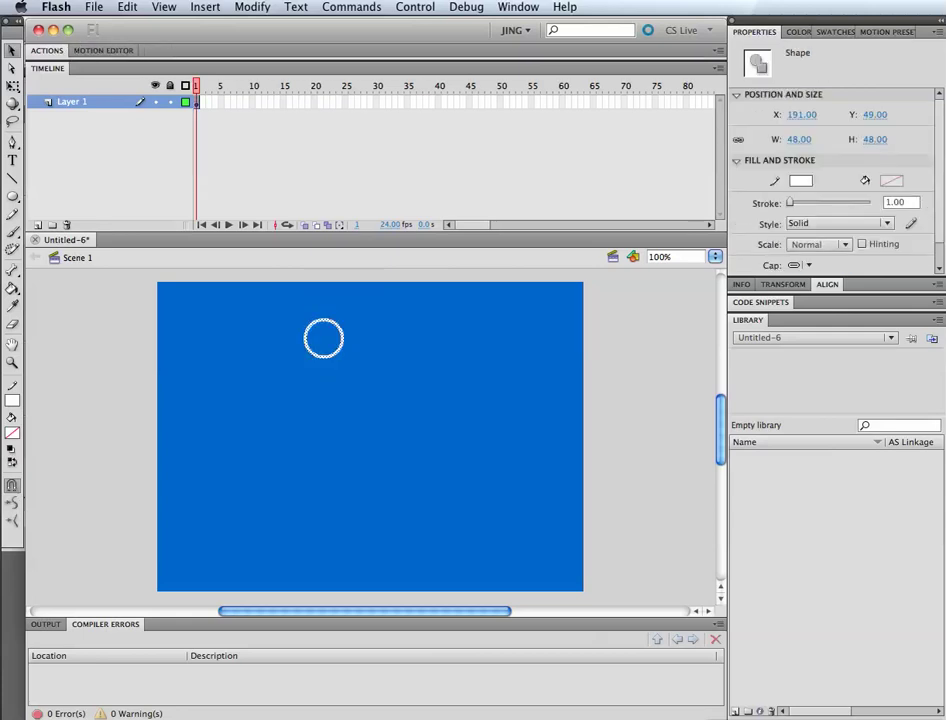
Step: Convert the circle to a graphic symbol named bubble
{"action": "right_click", "coordinate": [343, 343]}
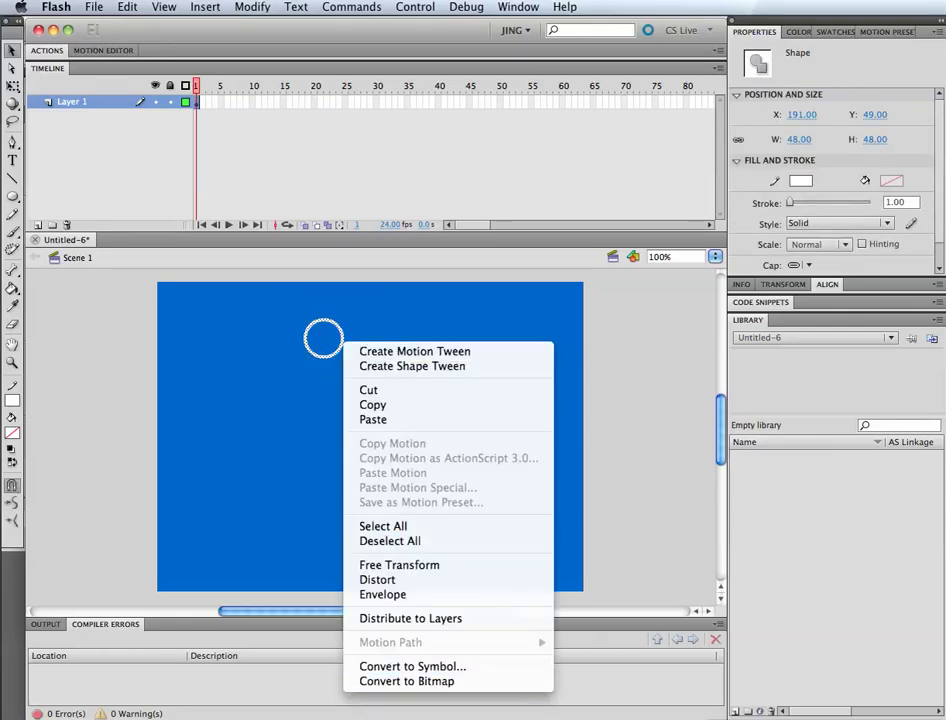
{"action": "left_click", "coordinate": [412, 666]}
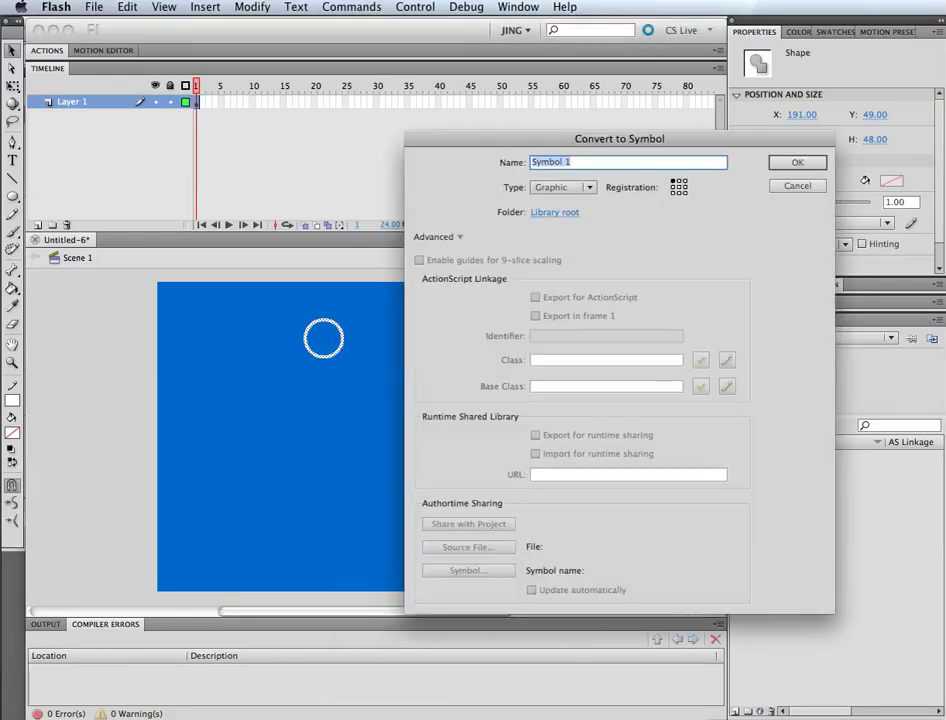
{"action": "type", "text": "bubble"}
{"action": "key", "text": "Return"}
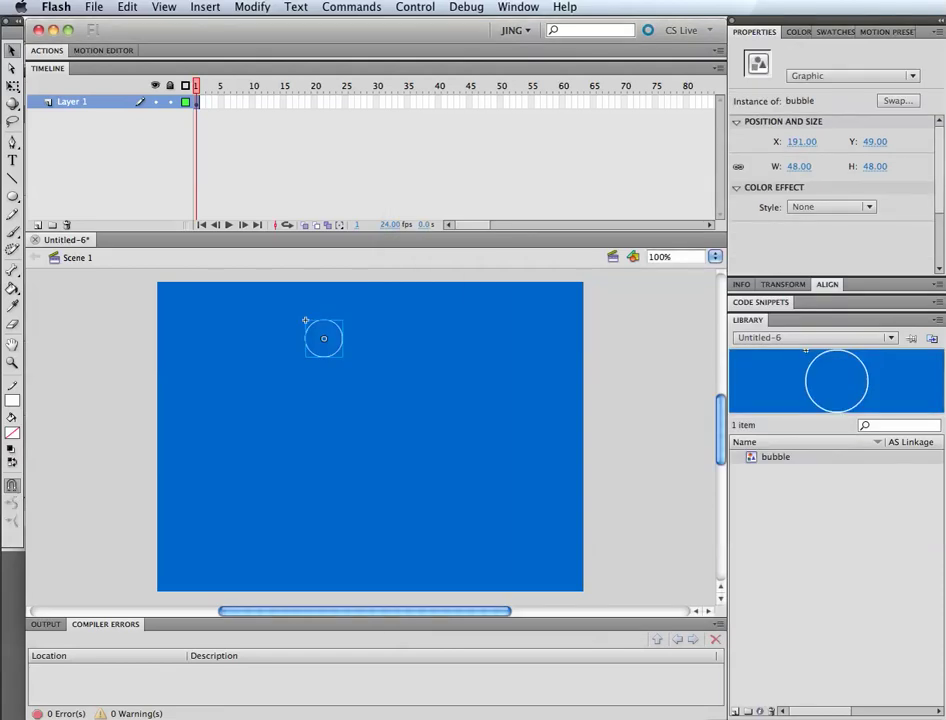
{"action": "key", "text": "Escape"}
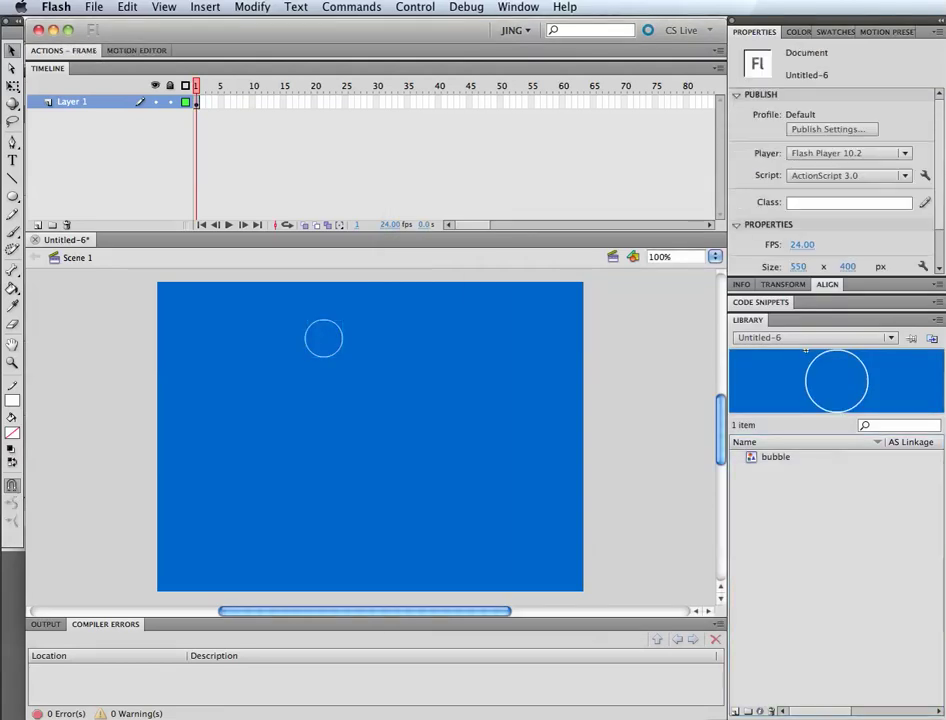
Step: Move the bubble instance down the stage to about X 256, Y 207
{"action": "left_click", "coordinate": [323, 355]}
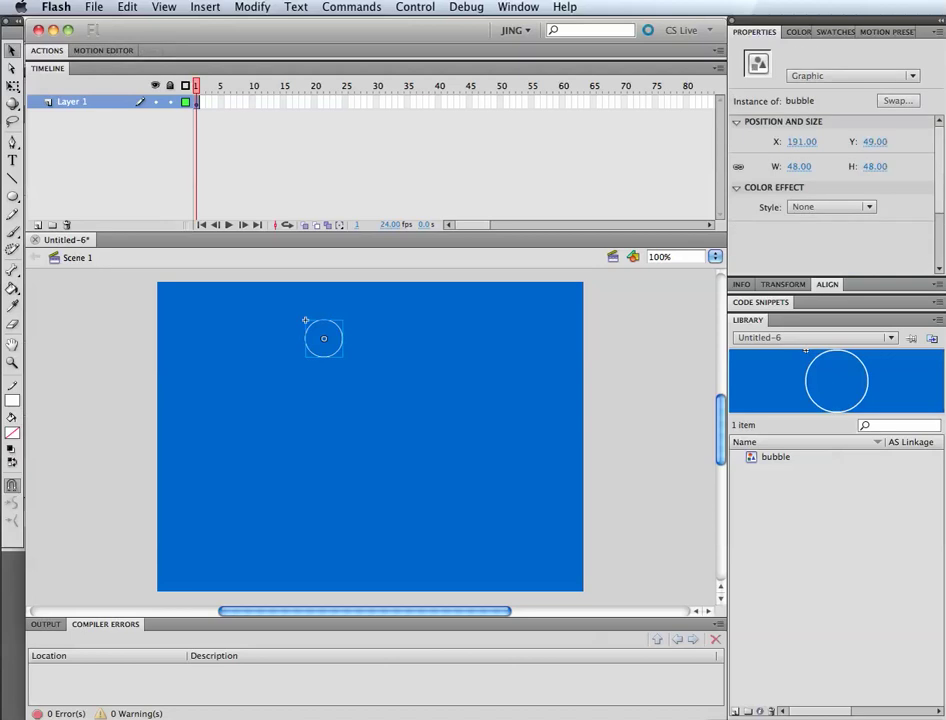
{"action": "left_click_drag", "start_coordinate": [323, 338], "coordinate": [336, 509]}
{"action": "key", "text": "super+shift+a"}
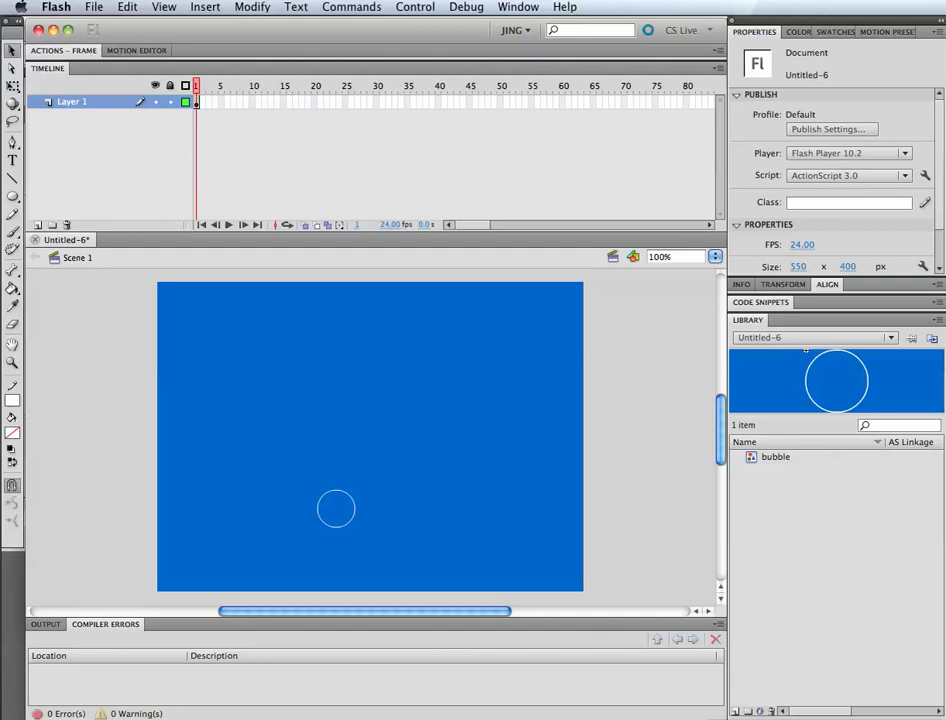
{"action": "left_click", "coordinate": [317, 491]}
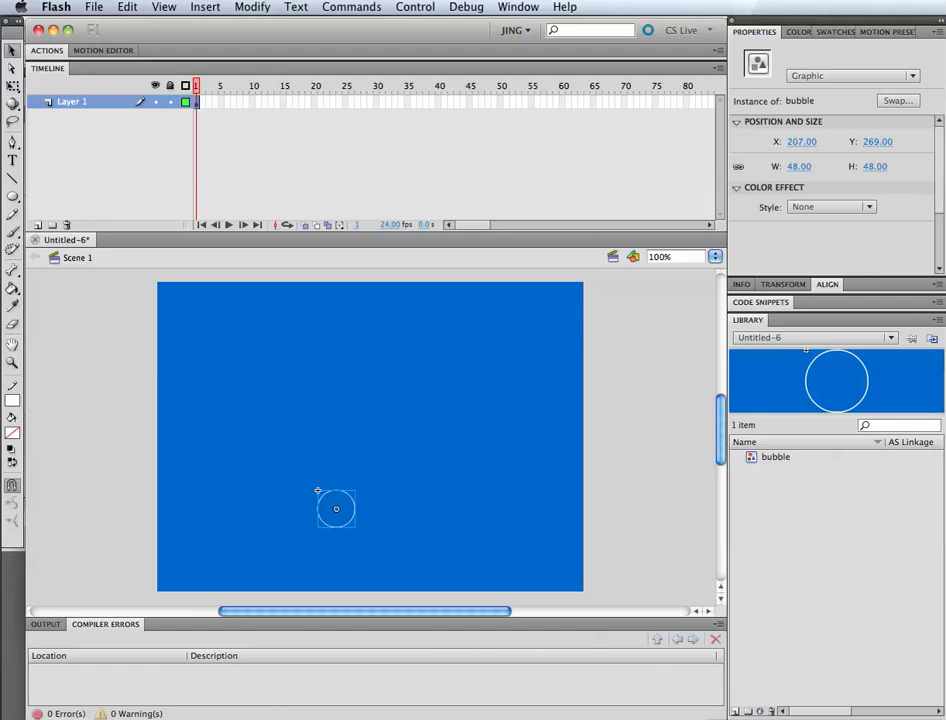
{"action": "left_click_drag", "start_coordinate": [317, 491], "coordinate": [355, 443]}
Step: Convert the bubble instance to a second graphic symbol named animated_bubble and deselect it
{"action": "left_click", "coordinate": [252, 7]}
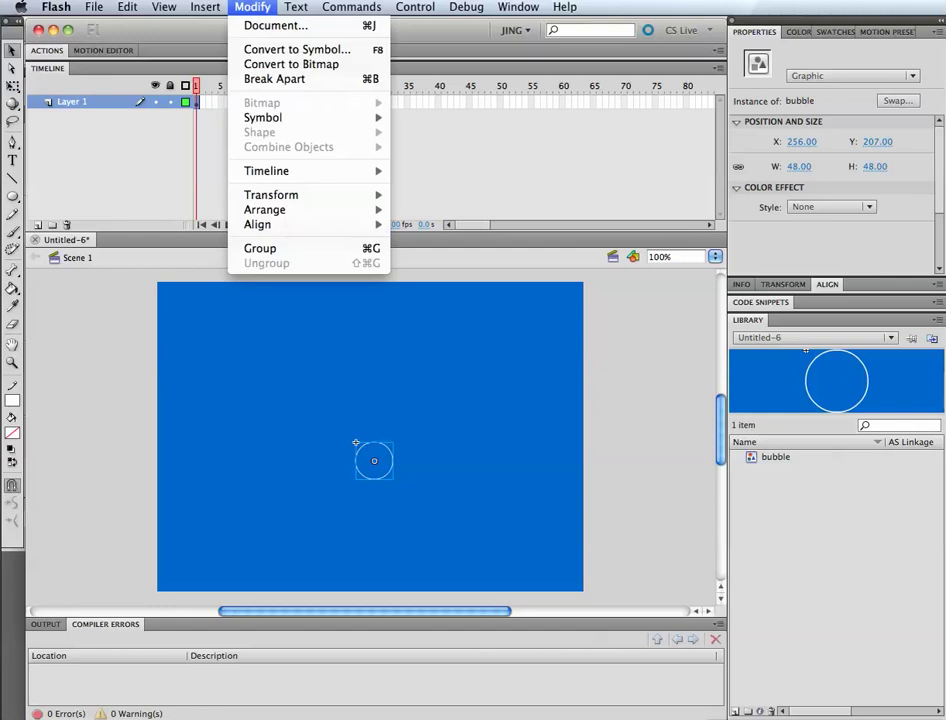
{"action": "left_click", "coordinate": [291, 49]}
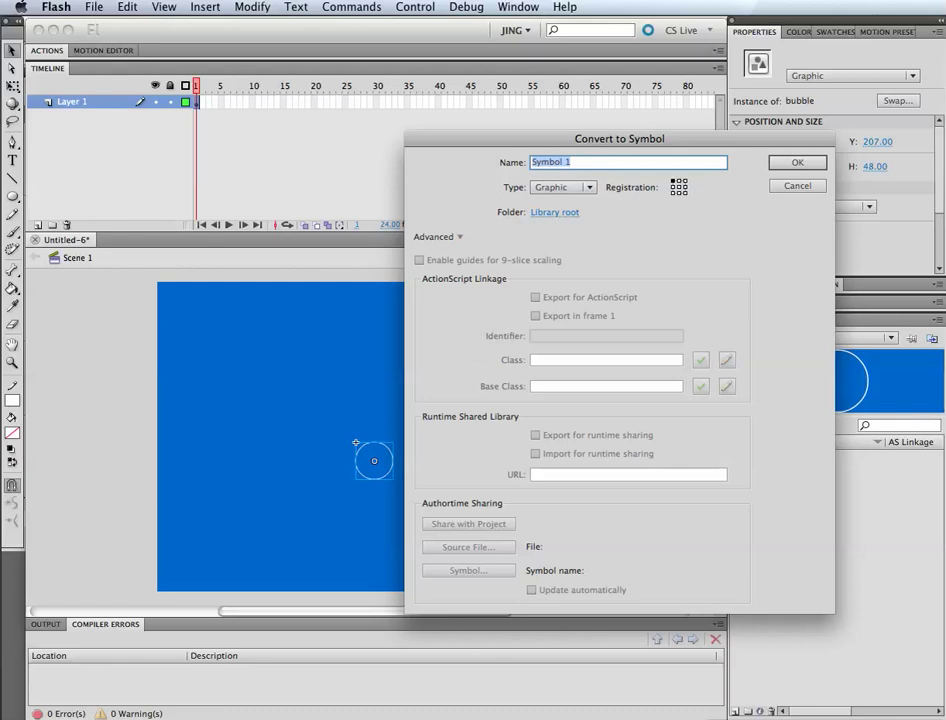
{"action": "type", "text": "animated_bubble"}
{"action": "key", "text": "Return"}
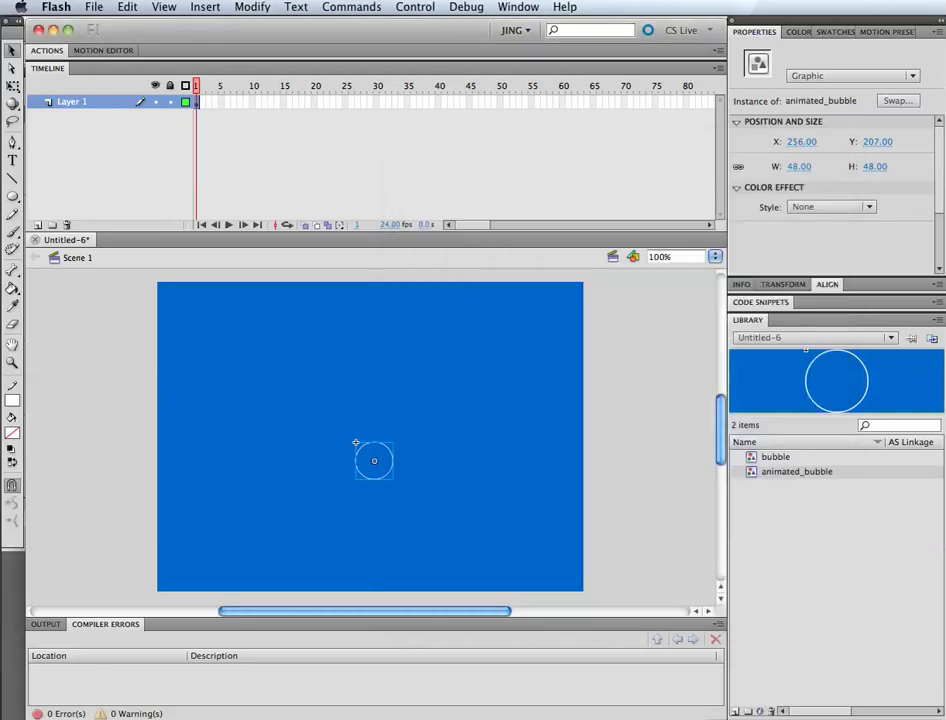
{"action": "key", "text": "Escape"}
{"action": "key", "text": "super+a"}
{"action": "key", "text": "super+shift+a"}
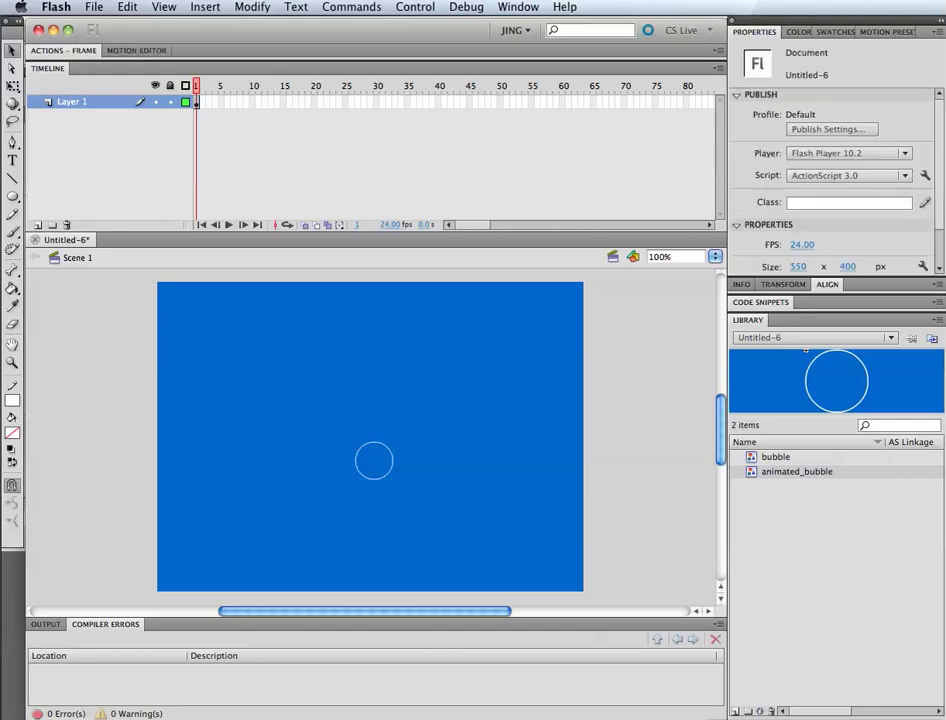
Step: Open the animated_bubble symbol for editing in place and check the bubble instance nested inside it
{"action": "double_click", "coordinate": [355, 442]}
{"action": "key", "text": "super+shift+a"}
{"action": "key", "text": "super+a"}
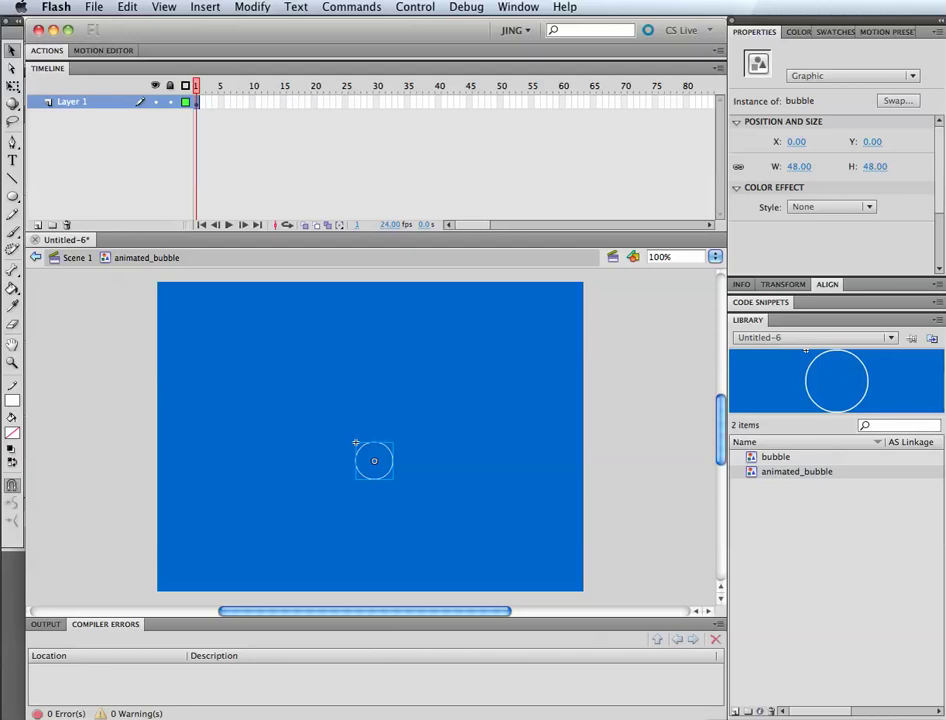
{"action": "key", "text": "super+shift+a"}
{"action": "key", "text": "super+a"}
{"action": "key", "text": "super+shift+a"}
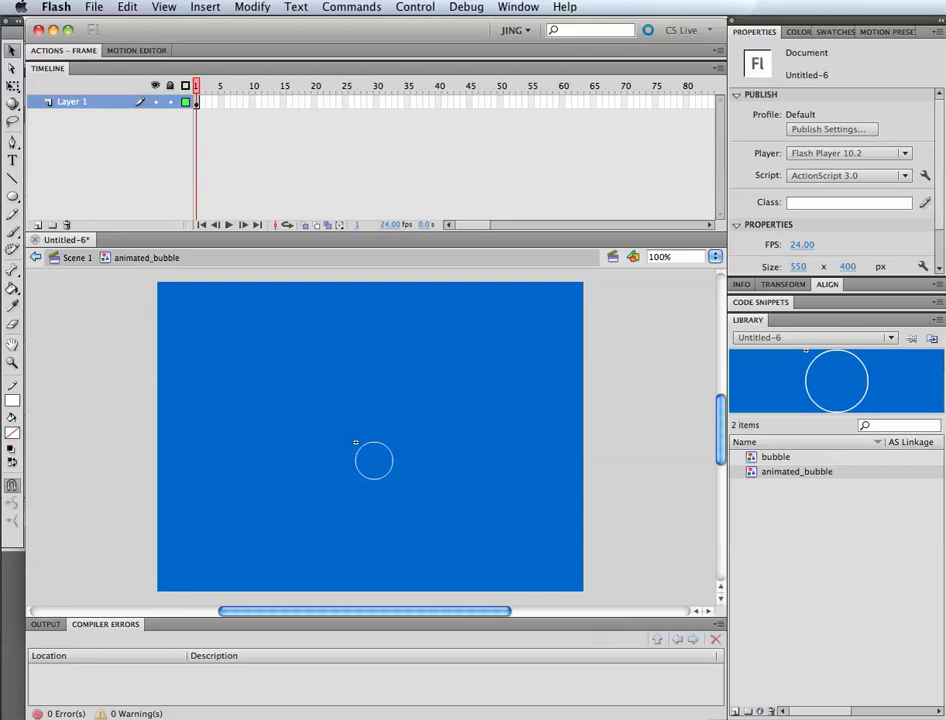
Step: Create a motion tween on Layer 1 of animated_bubble and extend its span to frame 30
{"action": "right_click", "coordinate": [198, 101]}
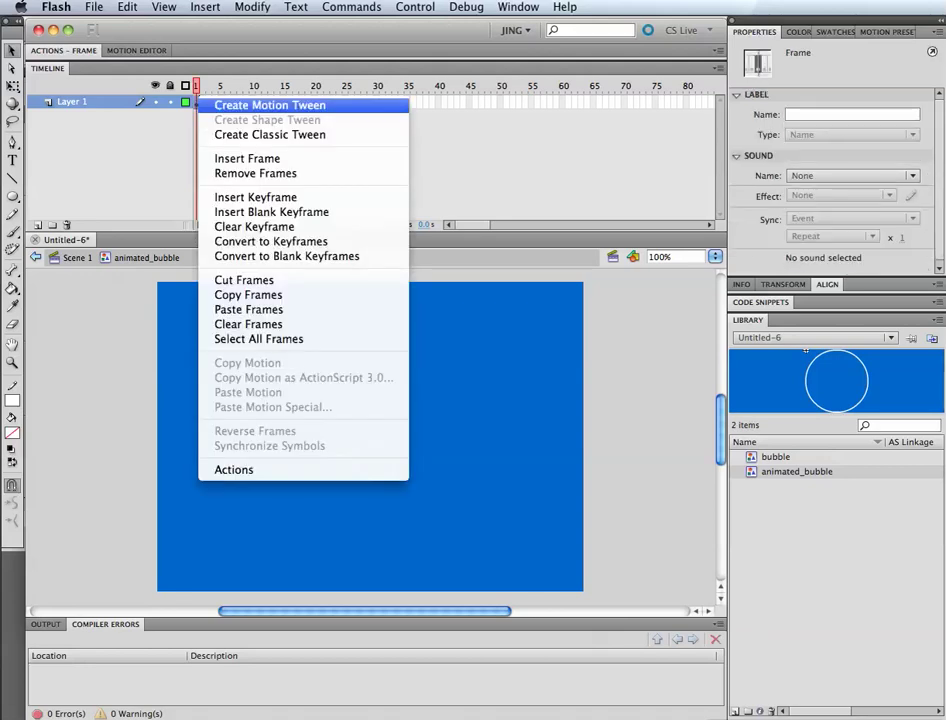
{"action": "left_click", "coordinate": [265, 105]}
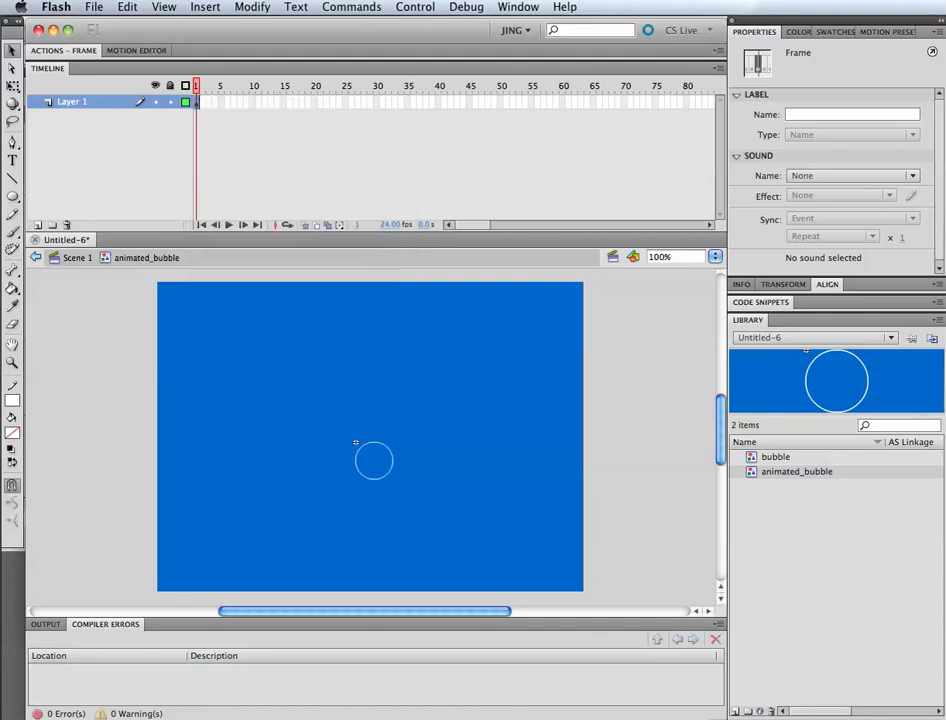
{"action": "key", "text": "Escape"}
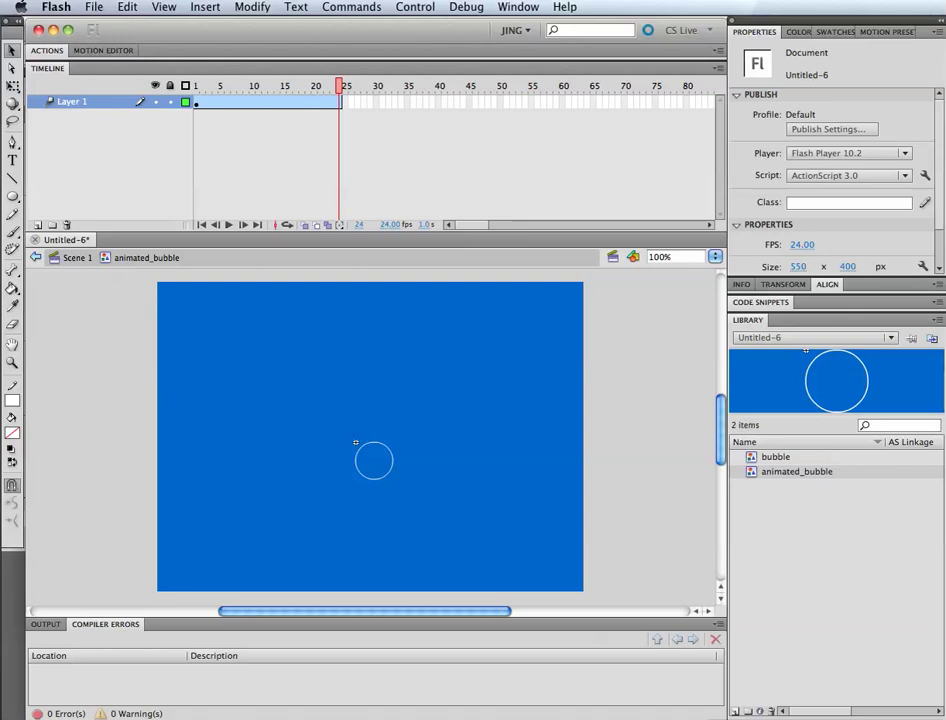
{"action": "left_click_drag", "start_coordinate": [340, 103], "coordinate": [378, 103]}
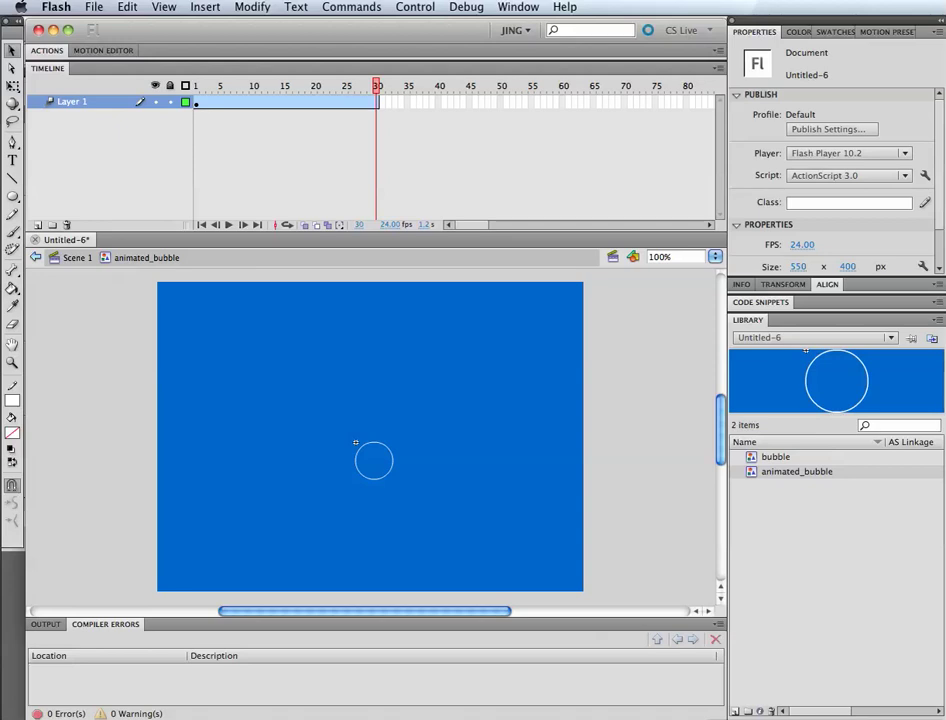
Step: Give the bubble instance at frame 30 an Alpha color effect of 0%
{"action": "left_click", "coordinate": [374, 461]}
{"action": "left_click", "coordinate": [832, 207]}
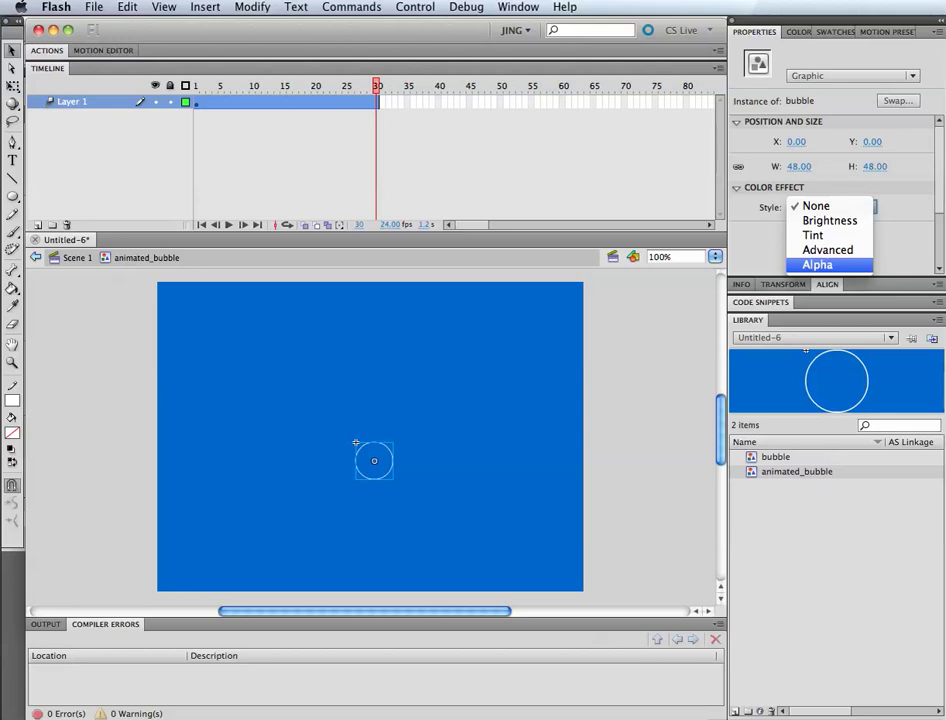
{"action": "left_click", "coordinate": [817, 264]}
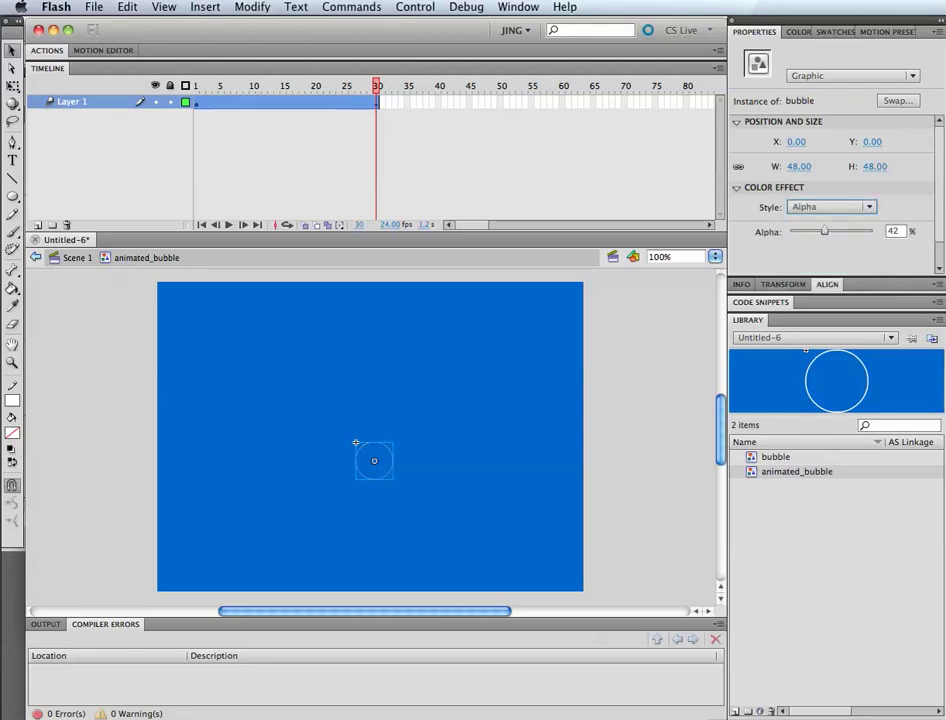
{"action": "left_click_drag", "start_coordinate": [824, 231], "coordinate": [790, 231]}
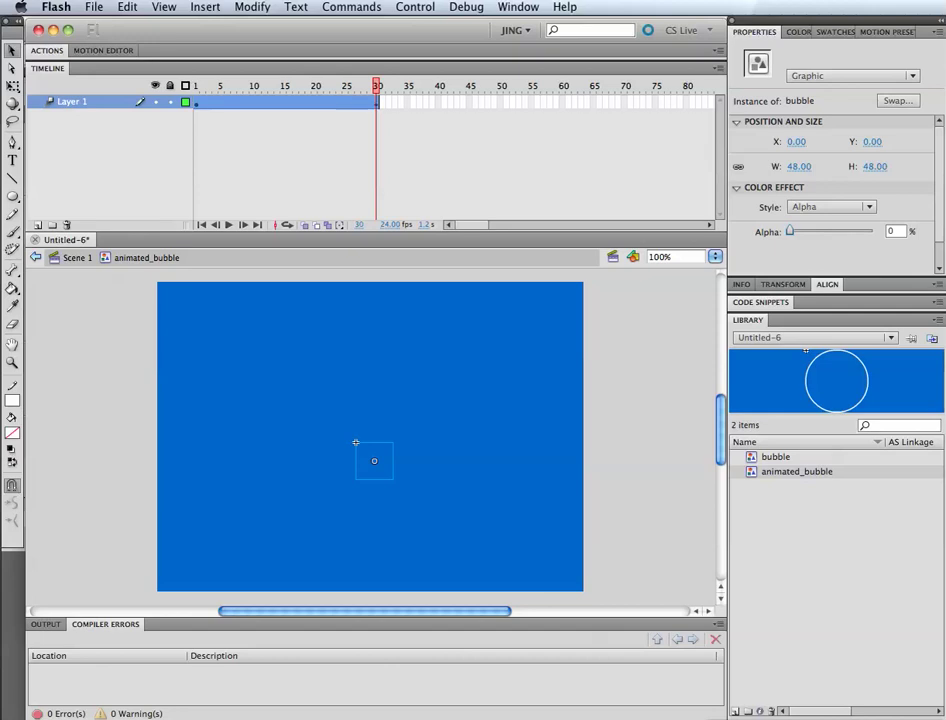
Step: Return to frame 1 and step through the tween's frames to review the bubble's fade
{"action": "left_click_drag", "start_coordinate": [377, 86], "coordinate": [196, 86]}
{"action": "key", "text": "period"}
{"action": "key", "text": "period"}
{"action": "key", "text": "period"}
{"action": "key", "text": "period"}
{"action": "key", "text": "period"}
{"action": "key", "text": "period"}
{"action": "key", "text": "period"}
{"action": "key", "text": "period"}
{"action": "key", "text": "period"}
{"action": "key", "text": "period"}
{"action": "key", "text": "period"}
{"action": "key", "text": "period"}
{"action": "key", "text": "period"}
{"action": "key", "text": "period"}
{"action": "key", "text": "period"}
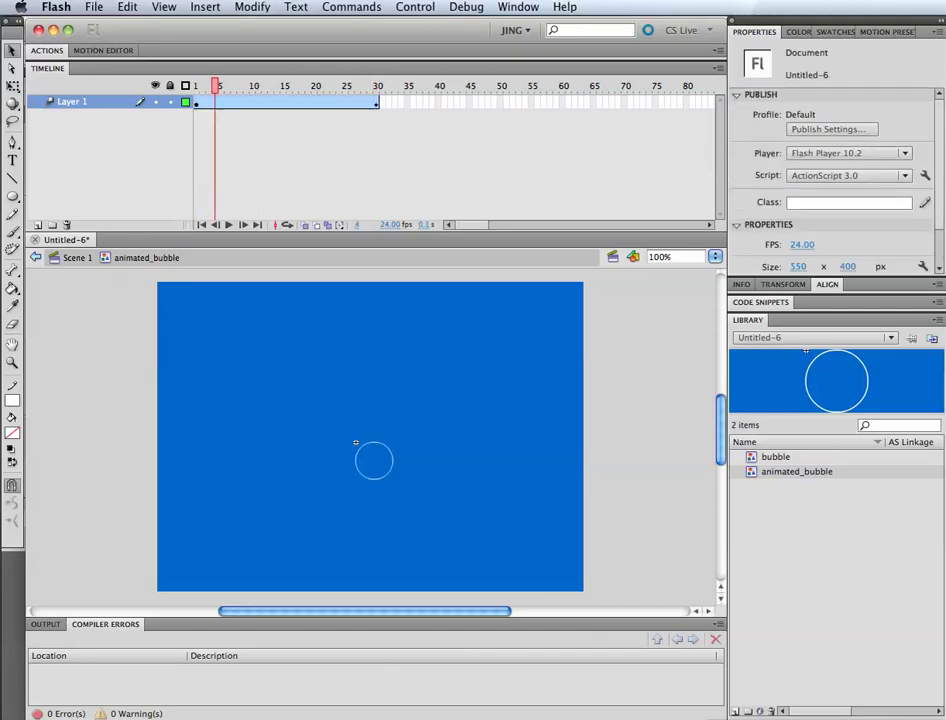
Step: Step forward through the tween to frame 30 and back to frame 24 to examine how the bubble's opacity changes
{"action": "key", "text": "period"}
{"action": "key", "text": "period"}
{"action": "key", "text": "period"}
{"action": "key", "text": "period"}
{"action": "key", "text": "period"}
{"action": "key", "text": "period"}
{"action": "key", "text": "period"}
{"action": "key", "text": "period"}
{"action": "key", "text": "period"}
{"action": "key", "text": "period"}
{"action": "key", "text": "period"}
{"action": "key", "text": "period"}
{"action": "key", "text": "period"}
{"action": "key", "text": "period"}
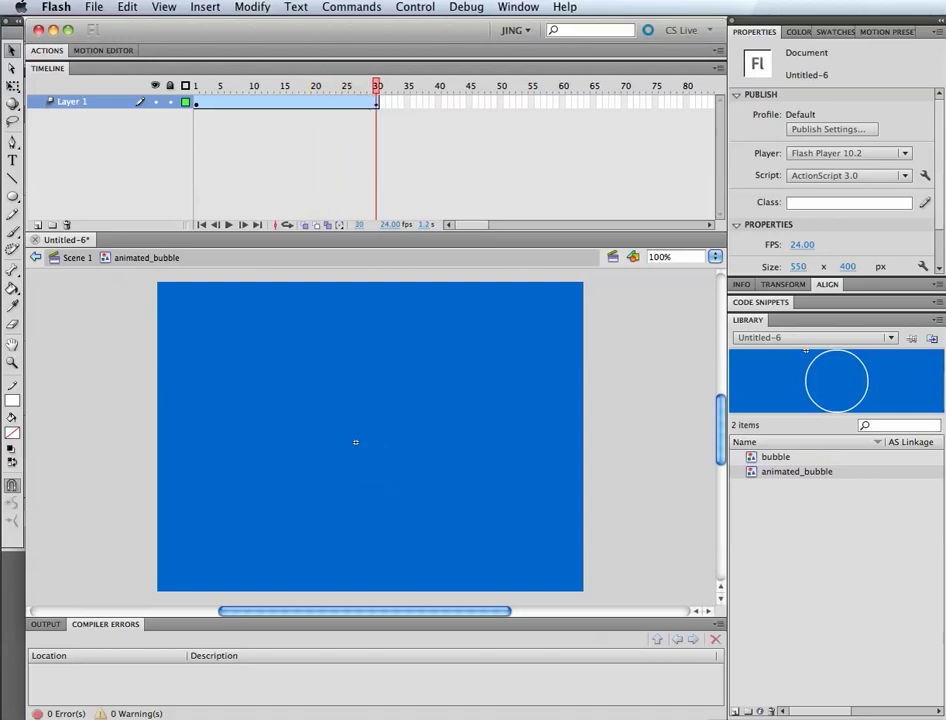
{"action": "key", "text": "comma"}
{"action": "key", "text": "comma"}
{"action": "key", "text": "comma"}
{"action": "key", "text": "comma"}
{"action": "key", "text": "comma"}
{"action": "key", "text": "comma"}
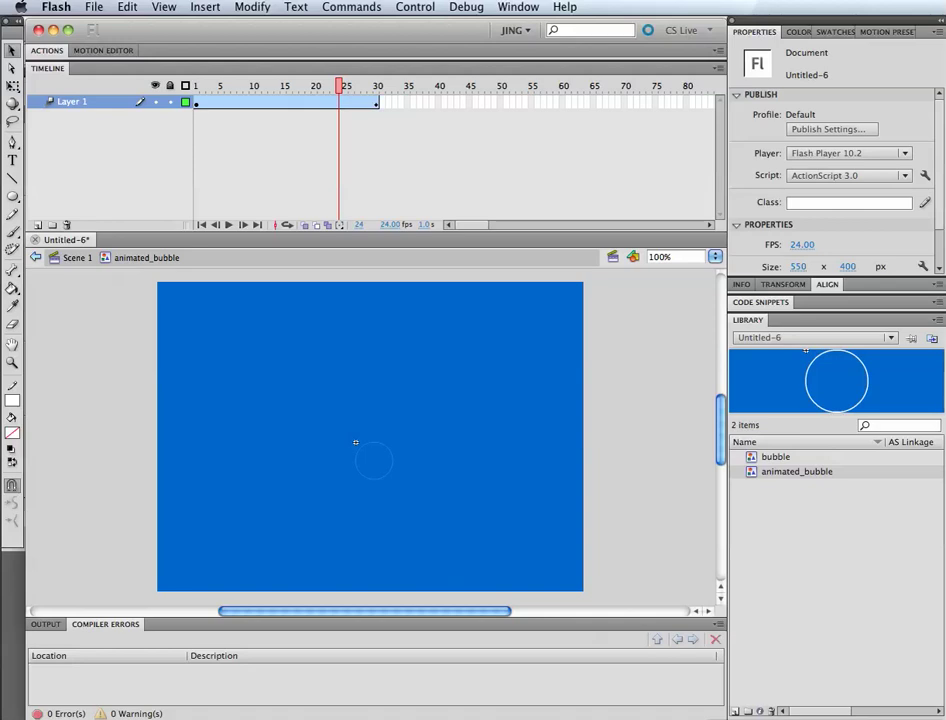
Step: Set the Alpha of the bubble instance at frame 26 to 100%
{"action": "key", "text": "period"}
{"action": "key", "text": "period"}
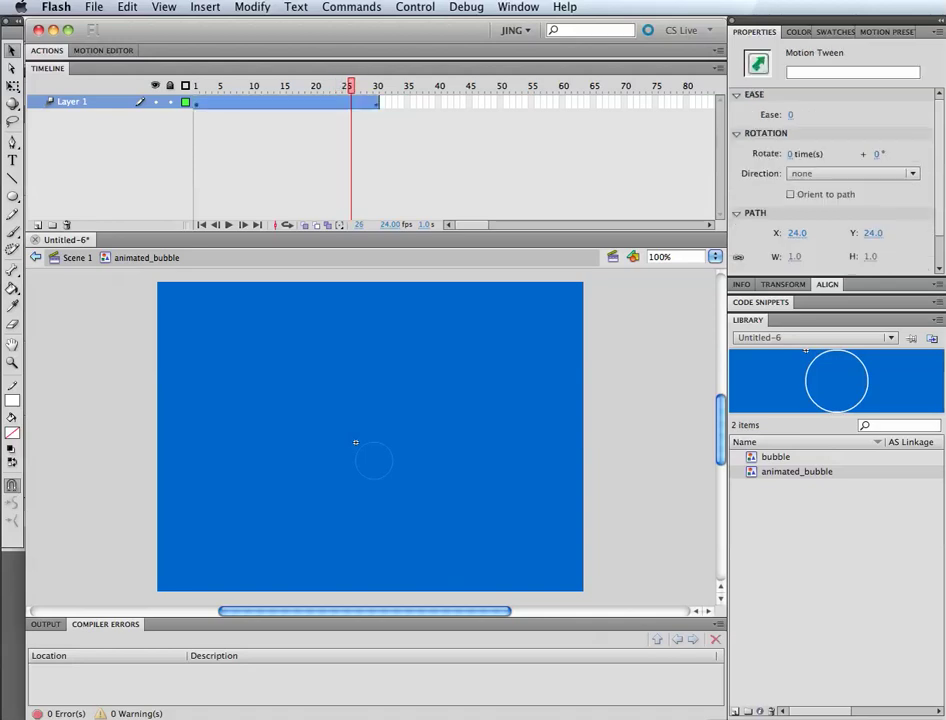
{"action": "left_click", "coordinate": [355, 442]}
{"action": "left_click", "coordinate": [430, 500]}
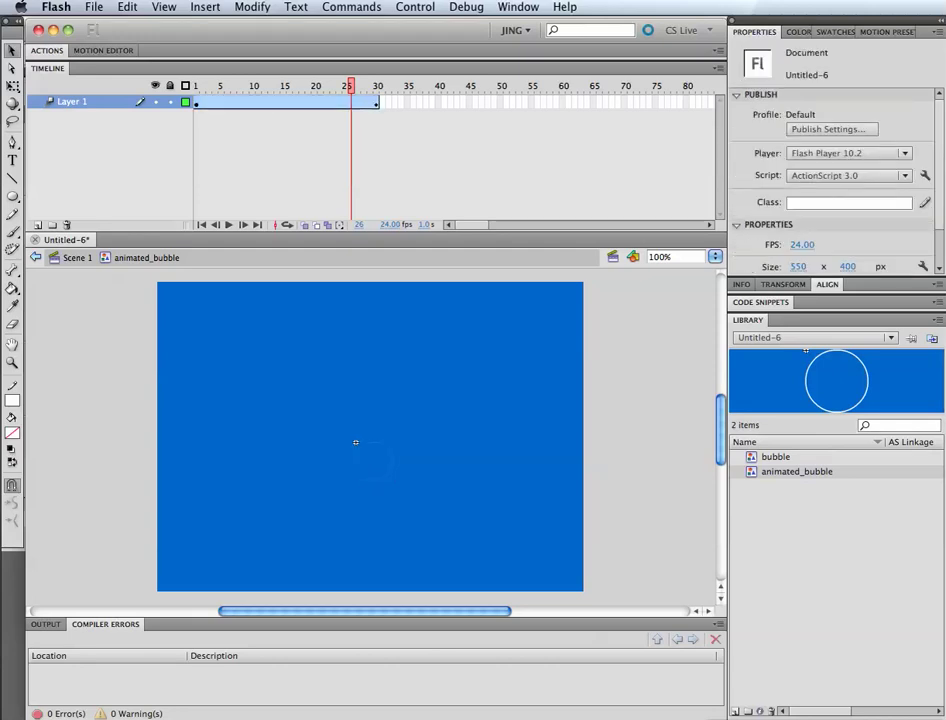
{"action": "left_click", "coordinate": [375, 461]}
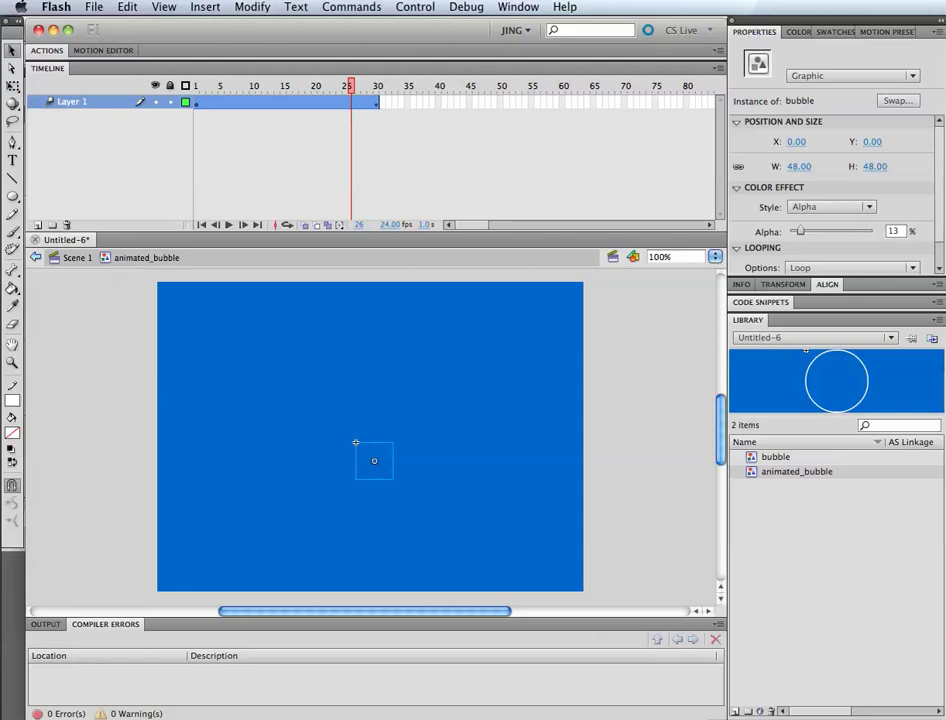
{"action": "left_click_drag", "start_coordinate": [800, 231], "coordinate": [874, 231]}
{"action": "key", "text": "Return"}
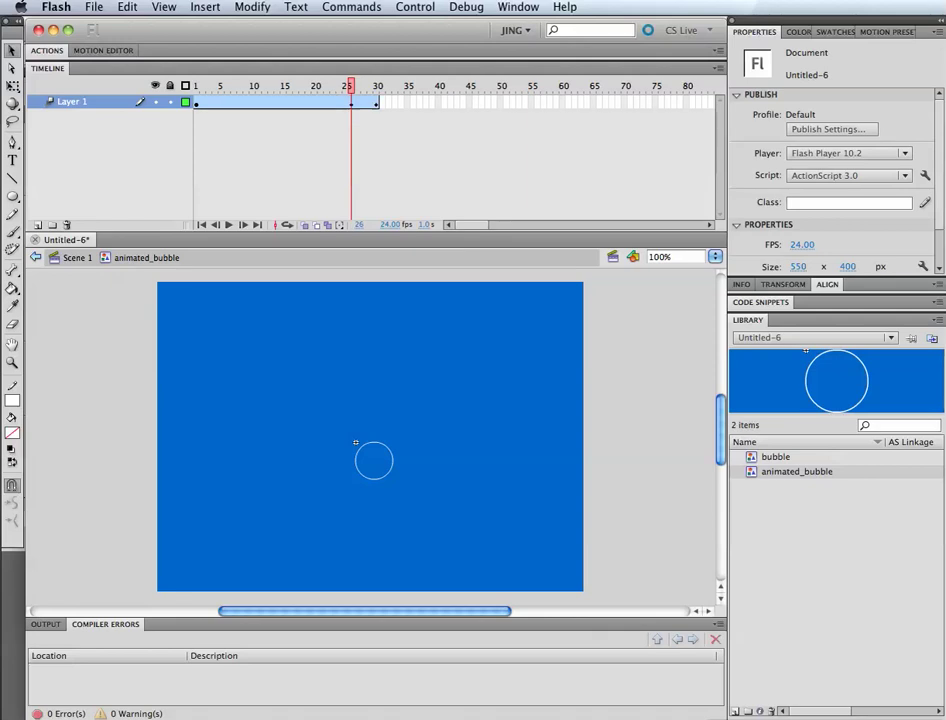
Step: At frame 10, move the bubble instance up and to the left, to about X -34, Y -81
{"action": "key", "text": "period"}
{"action": "key", "text": "period"}
{"action": "key", "text": "period"}
{"action": "key", "text": "period"}
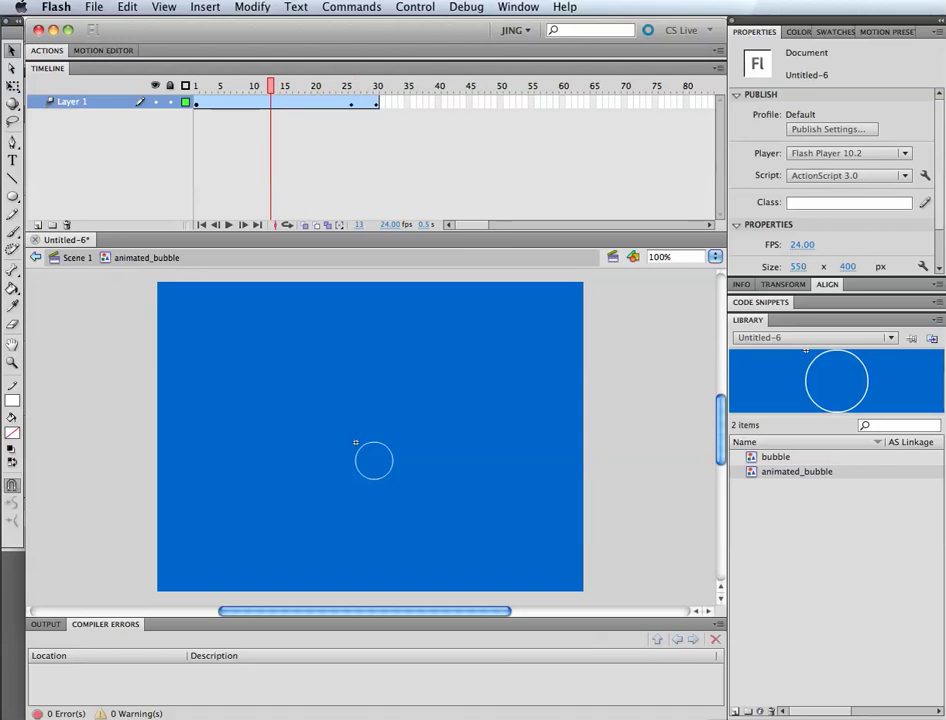
{"action": "key", "text": "comma"}
{"action": "key", "text": "comma"}
{"action": "key", "text": "comma"}
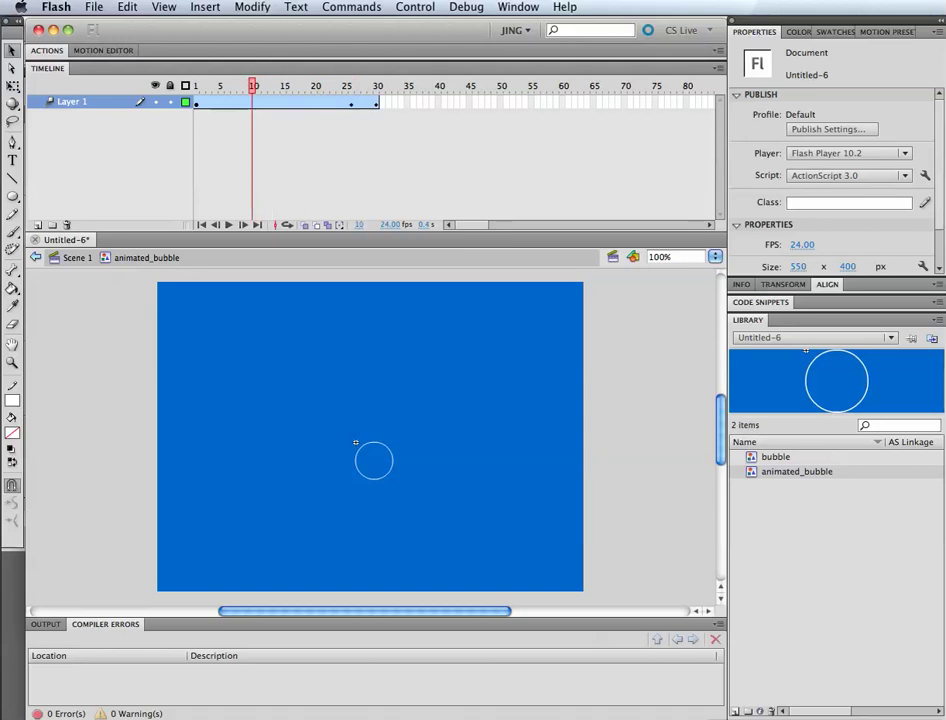
{"action": "left_click", "coordinate": [355, 442]}
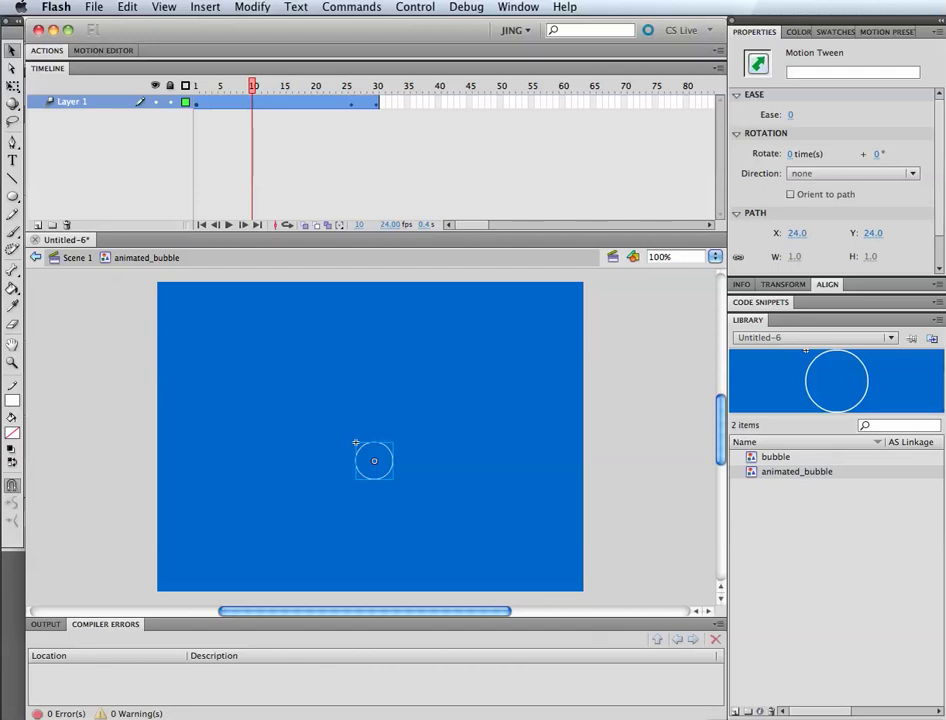
{"action": "left_click_drag", "start_coordinate": [355, 442], "coordinate": [329, 380]}
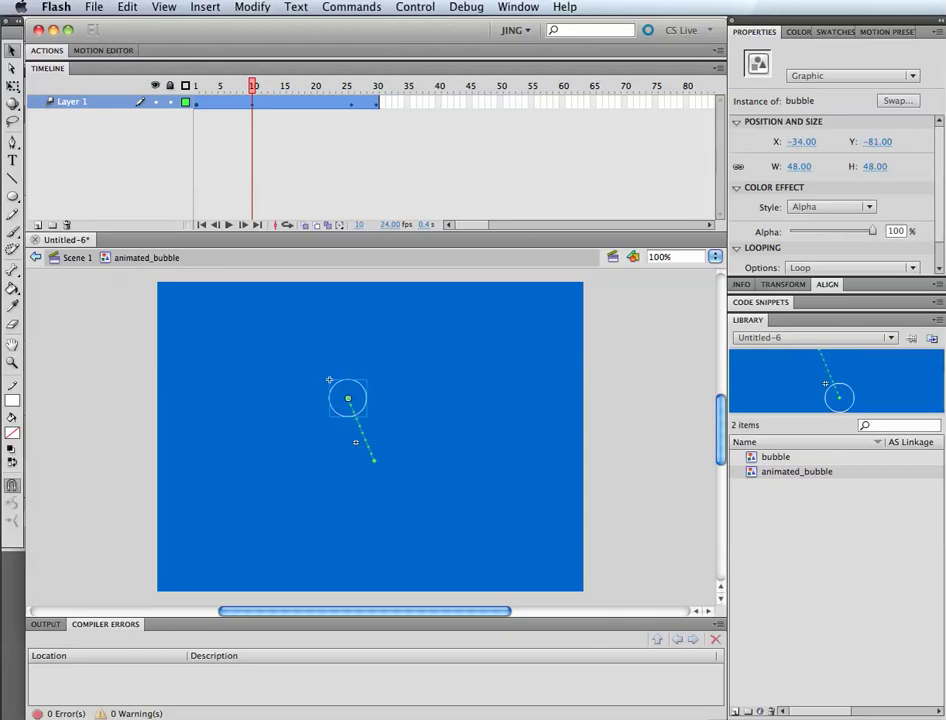
Step: At frame 21, move the bubble instance up and to the right, to about X 32, Y -146
{"action": "left_click_drag", "start_coordinate": [300, 85], "coordinate": [320, 85]}
{"action": "left_click", "coordinate": [329, 380]}
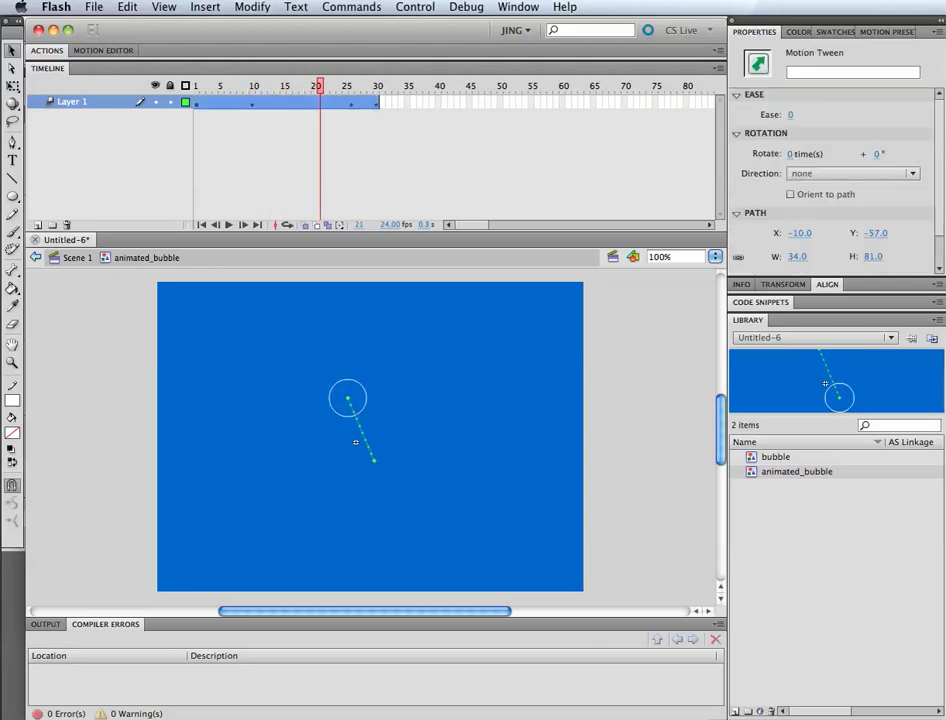
{"action": "left_click_drag", "start_coordinate": [329, 380], "coordinate": [380, 329]}
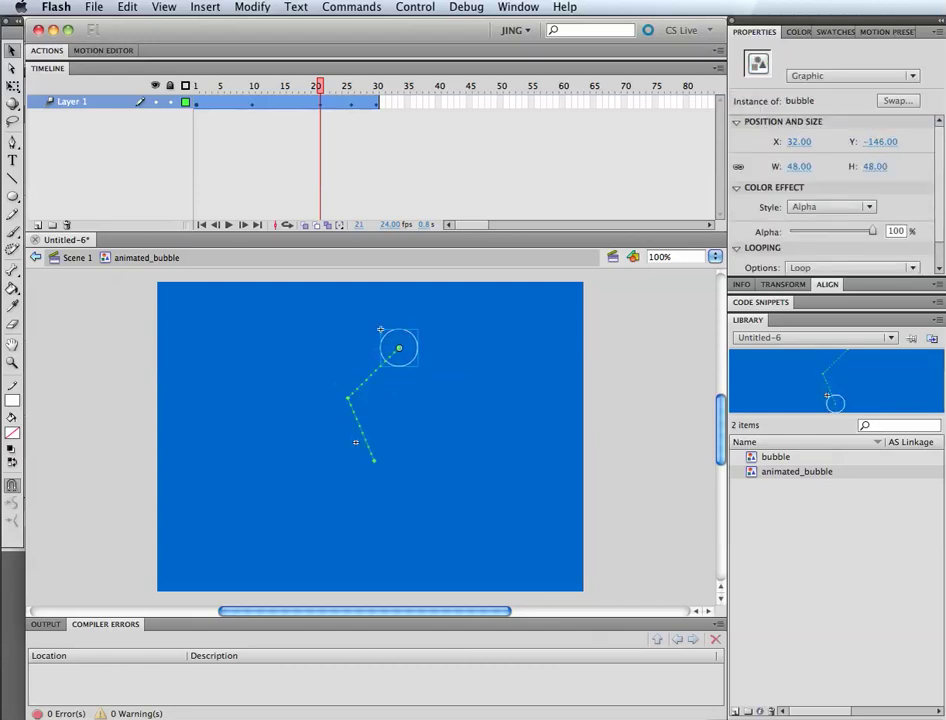
Step: At frame 30, move the invisible bubble instance up and to the left, to about X -24, Y -197
{"action": "key", "text": "Return"}
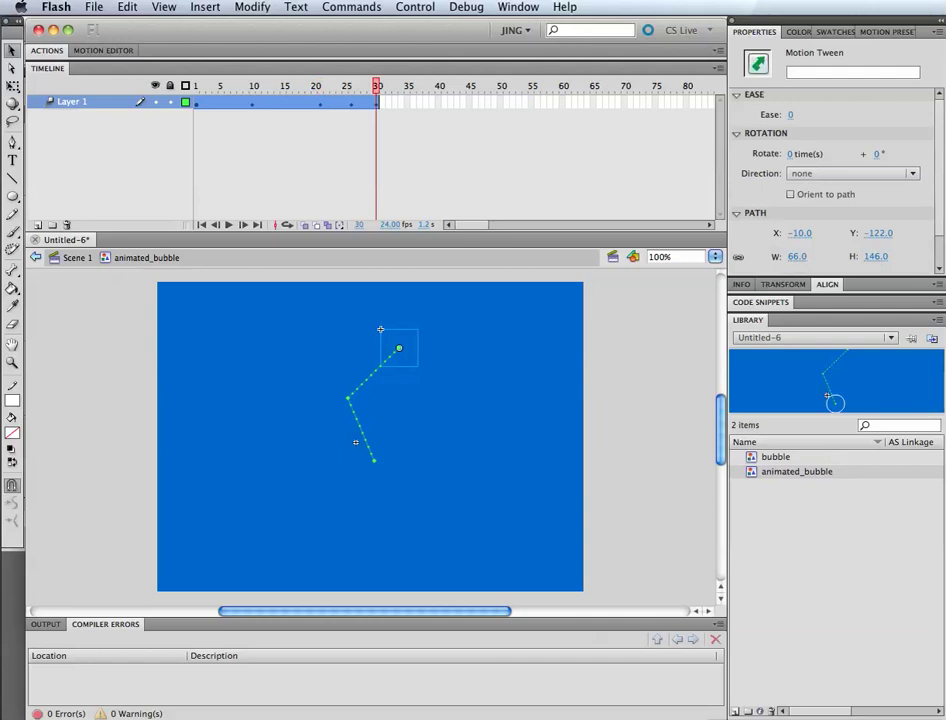
{"action": "left_click", "coordinate": [380, 329]}
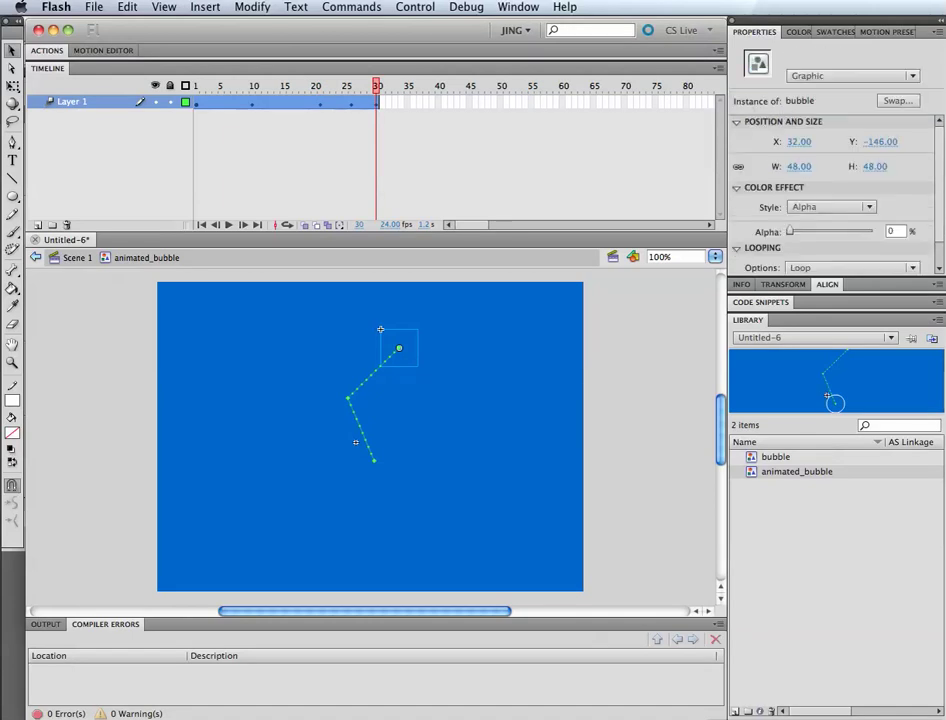
{"action": "left_click_drag", "start_coordinate": [380, 329], "coordinate": [337, 290]}
Step: Bend the three straight segments of the motion path into curves, play the tween and return to frame 1
{"action": "left_click_drag", "start_coordinate": [374, 373], "coordinate": [360, 362]}
{"action": "left_click_drag", "start_coordinate": [362, 430], "coordinate": [373, 426]}
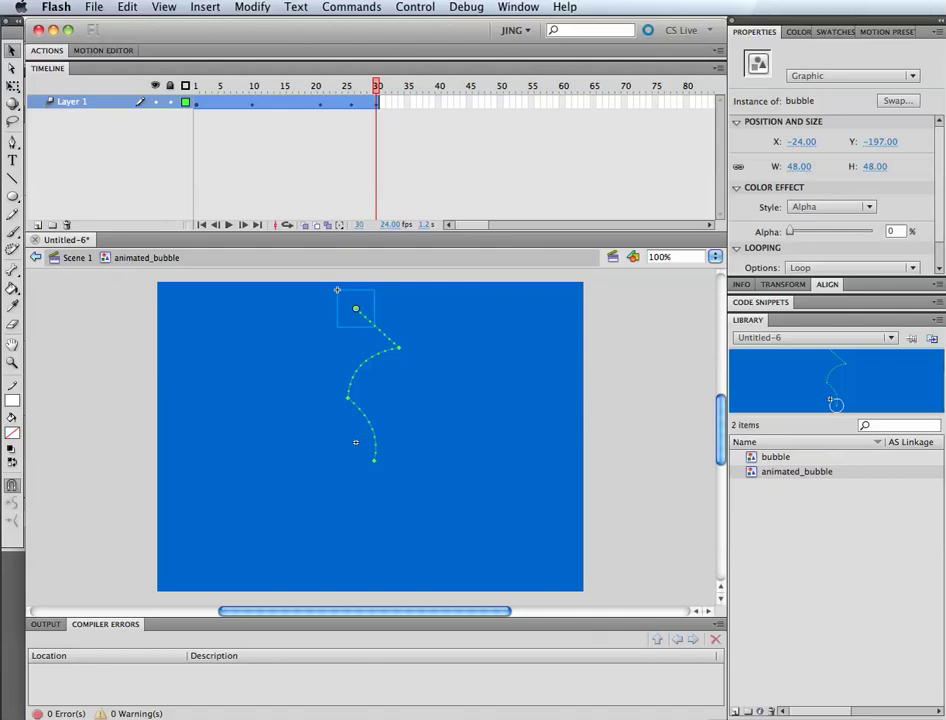
{"action": "left_click_drag", "start_coordinate": [378, 328], "coordinate": [386, 320]}
{"action": "key", "text": "Return"}
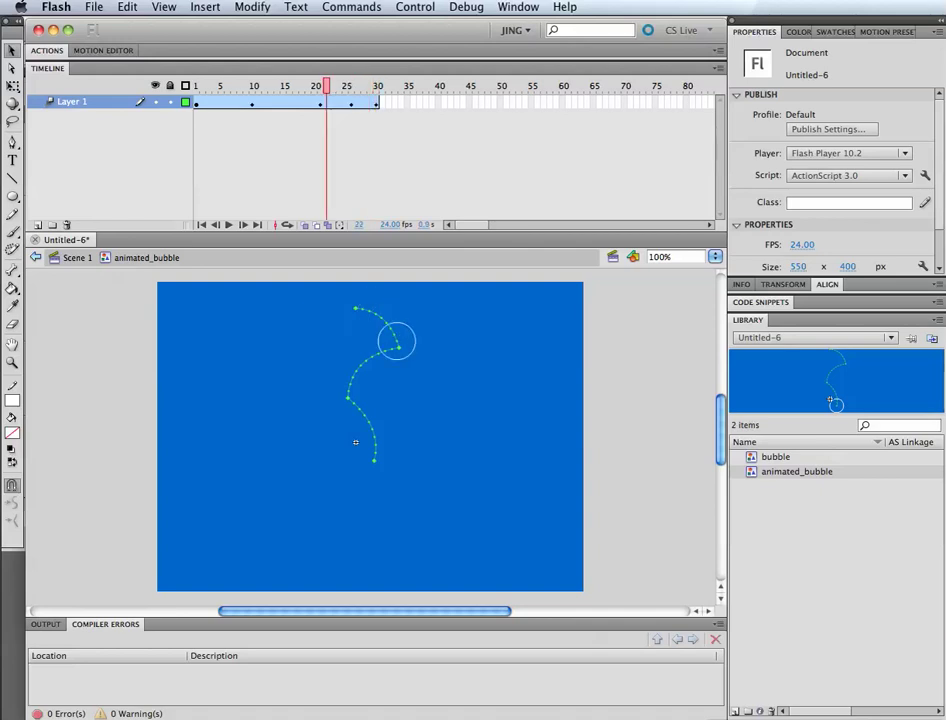
{"action": "left_click_drag", "start_coordinate": [376, 86], "coordinate": [196, 86]}
{"action": "left_click", "coordinate": [197, 103]}
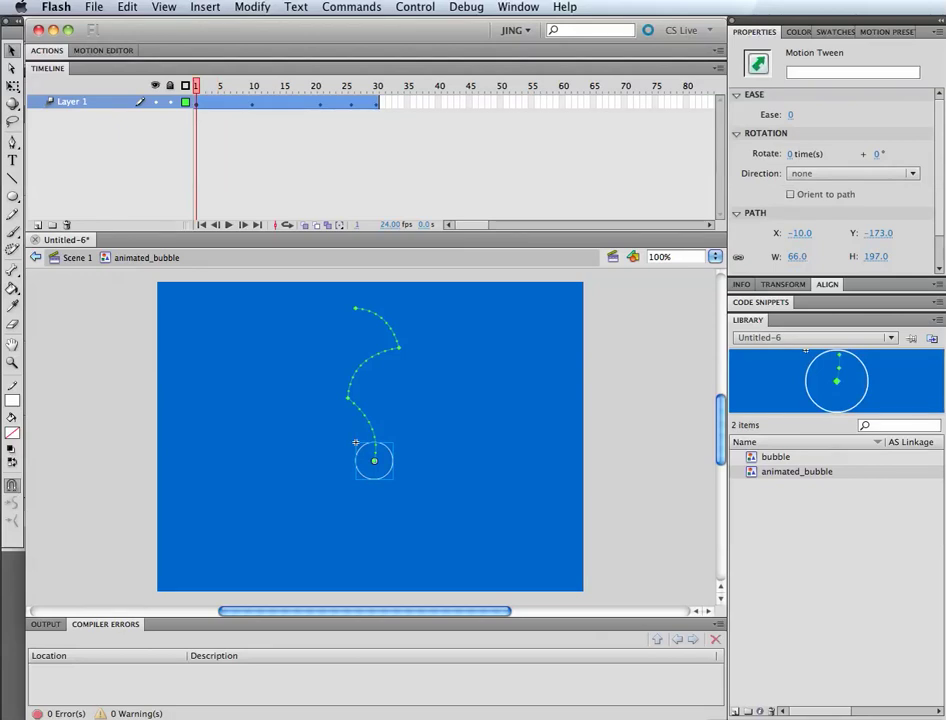
Step: Return to Scene 1 and move the animated_bubble instance left and slightly down on the stage
{"action": "left_click", "coordinate": [77, 258]}
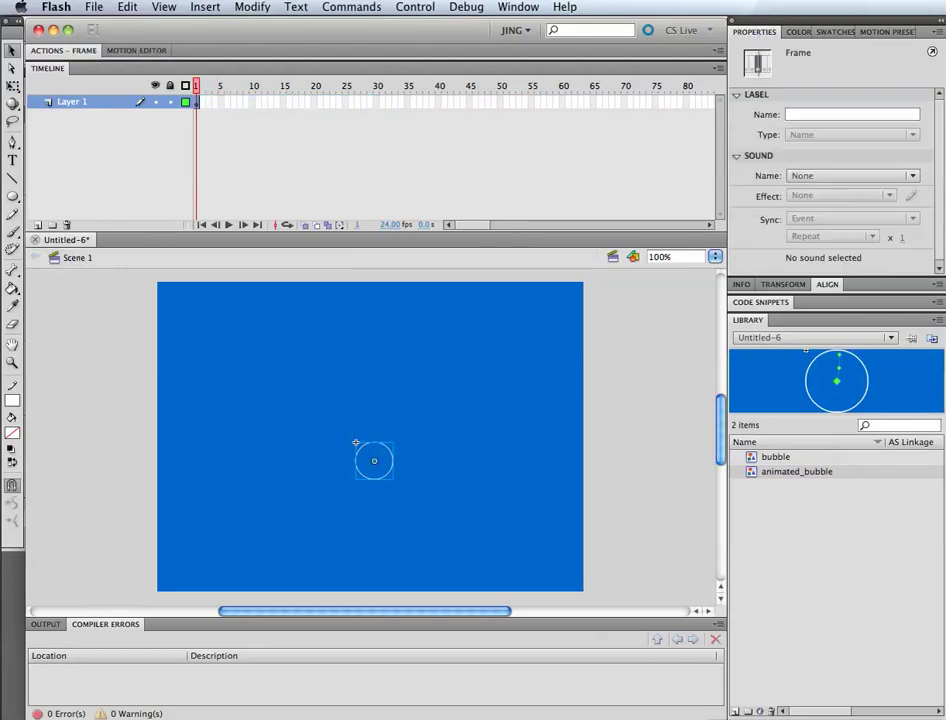
{"action": "left_click", "coordinate": [290, 390]}
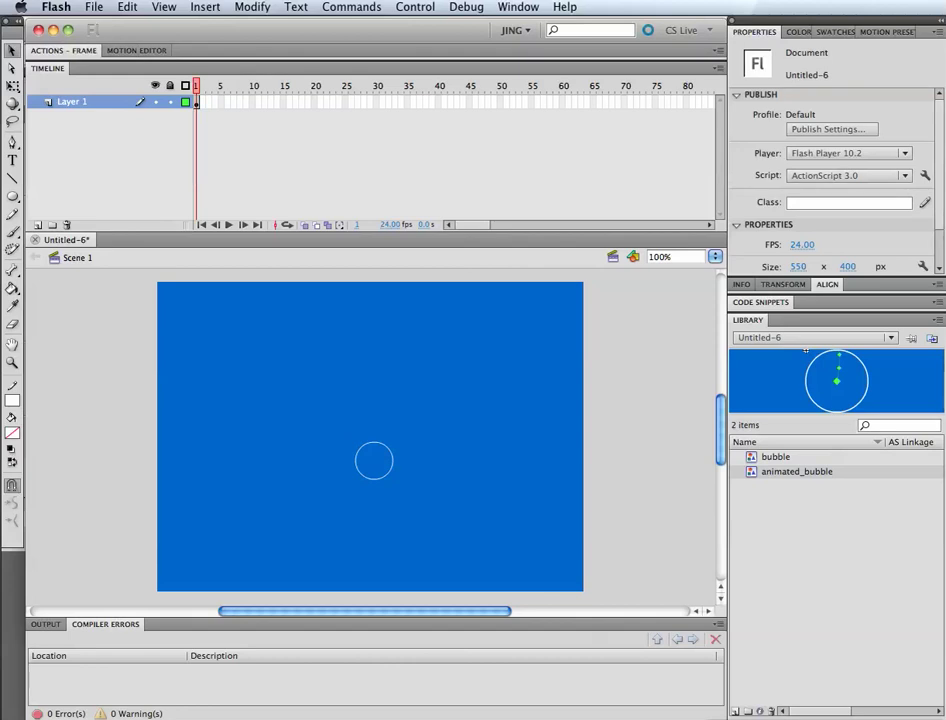
{"action": "left_click_drag", "start_coordinate": [374, 460], "coordinate": [299, 470]}
{"action": "key", "text": "super+shift+a"}
Step: Insert a frame at frame 30 of the main timeline's Layer 1 to extend its span
{"action": "right_click", "coordinate": [377, 101]}
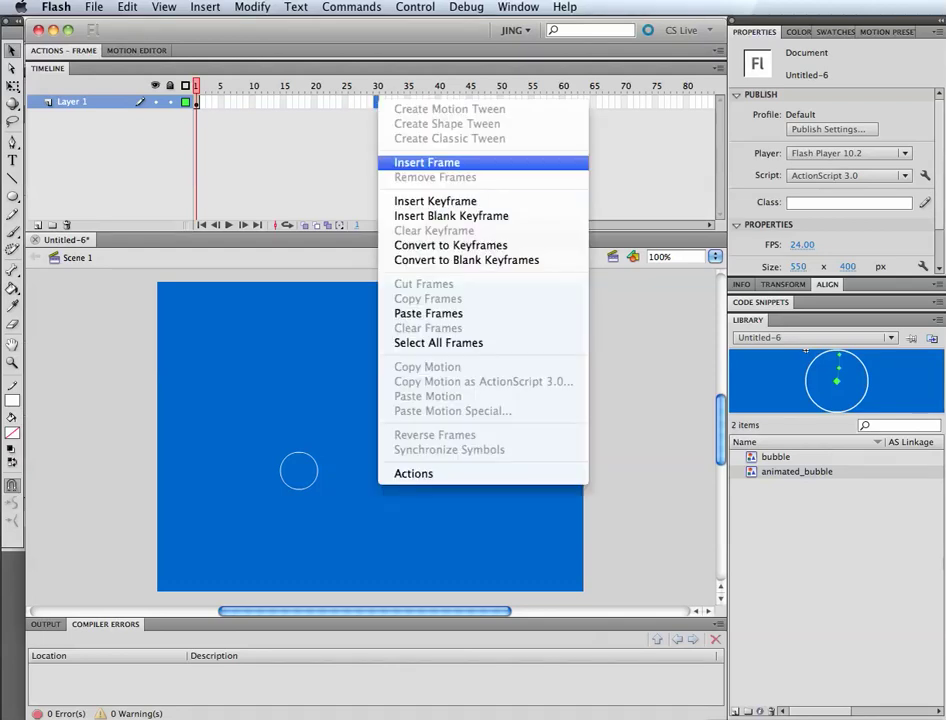
{"action": "left_click", "coordinate": [377, 100]}
{"action": "right_click", "coordinate": [378, 101]}
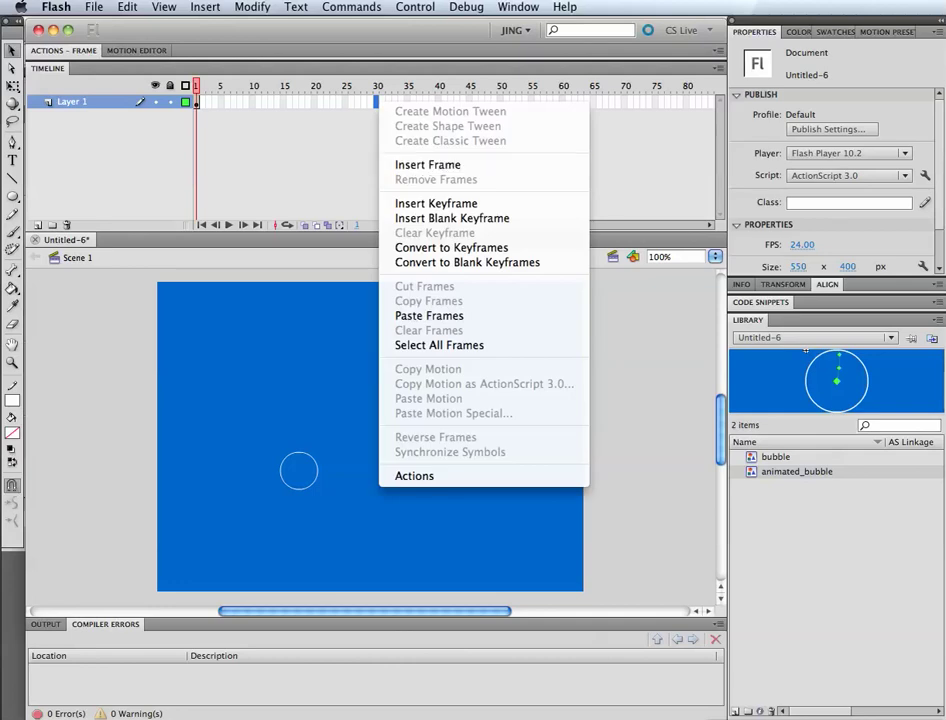
{"action": "left_click", "coordinate": [428, 165]}
{"action": "left_click", "coordinate": [428, 164]}
{"action": "left_click", "coordinate": [280, 452]}
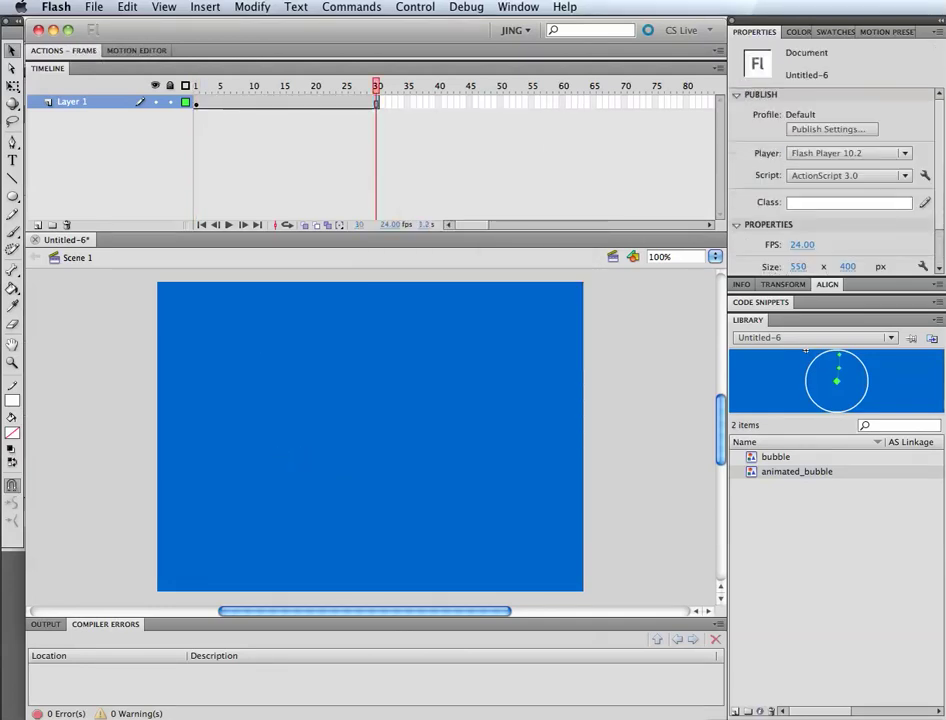
Step: Test the movie from frame 1, close the preview, and move the animated_bubble instance to about X 60, Y 274
{"action": "left_click_drag", "start_coordinate": [377, 86], "coordinate": [196, 86]}
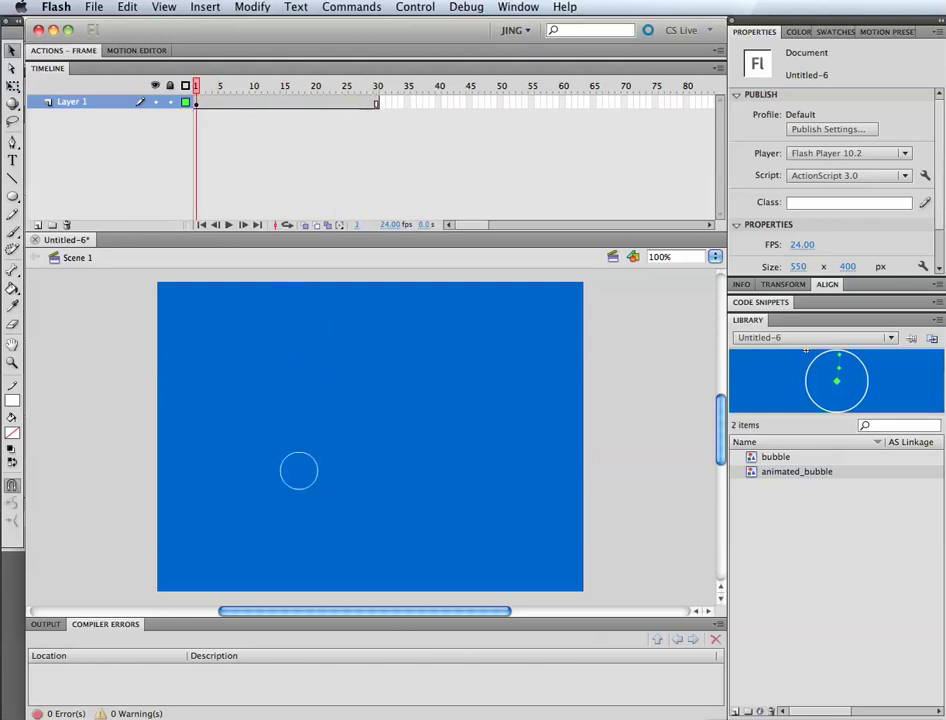
{"action": "key", "text": "super+Return"}
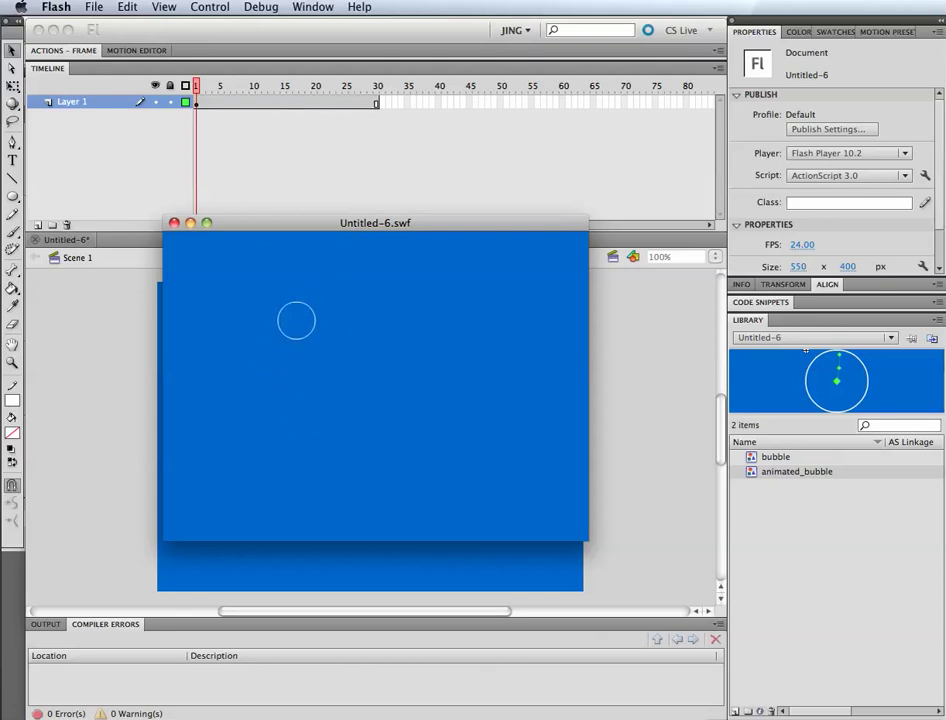
{"action": "key", "text": "super+w"}
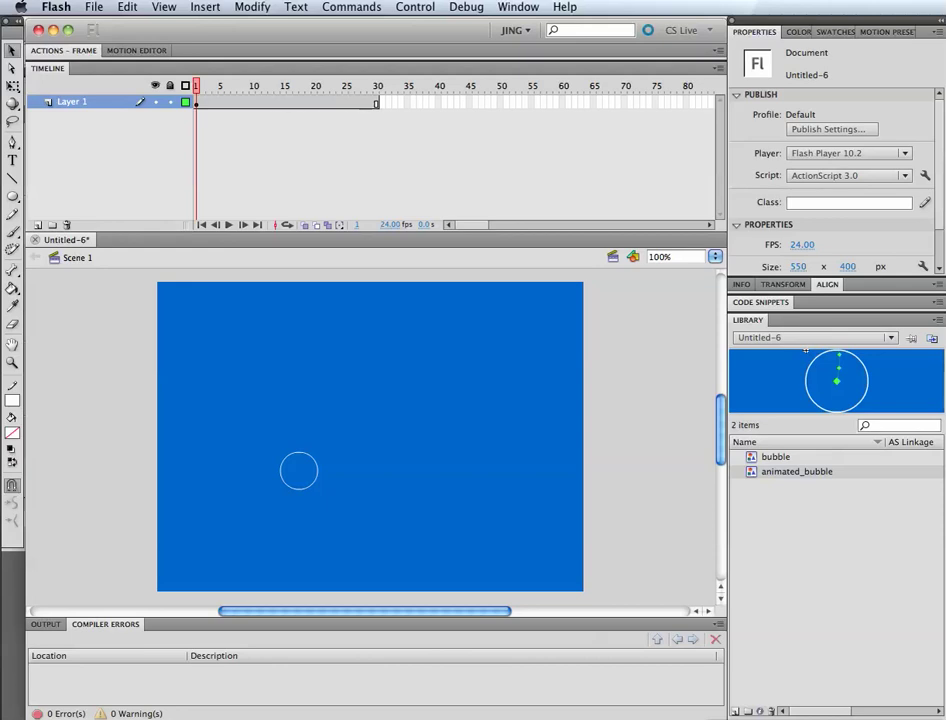
{"action": "left_click_drag", "start_coordinate": [299, 471], "coordinate": [222, 513]}
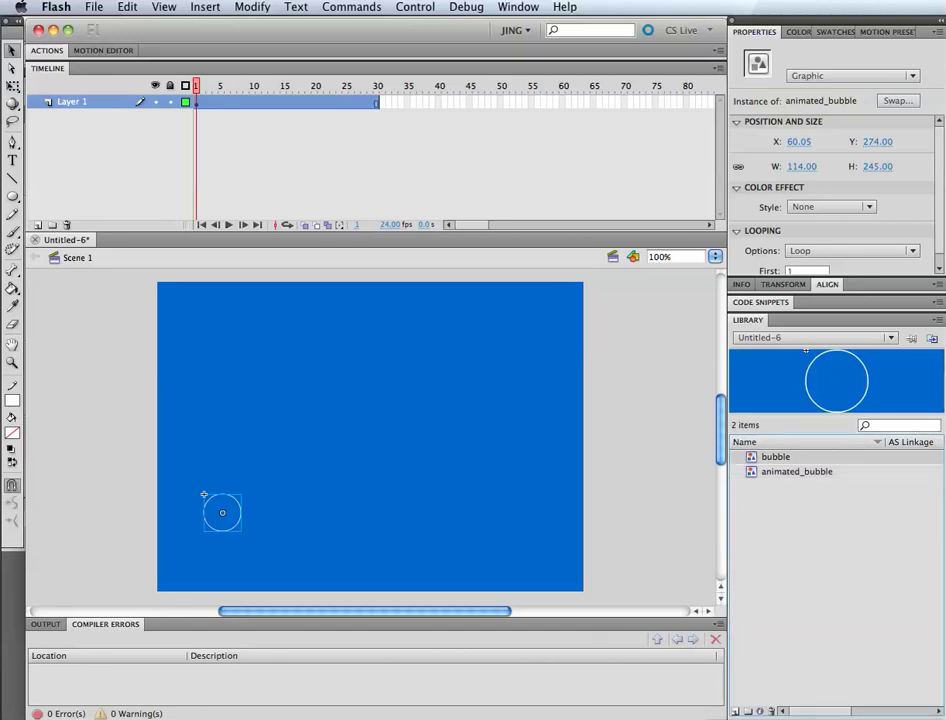
Step: Open the animated_bubble and bubble library symbols in turn to compare their contents, returning to Scene 1 with nothing selected
{"action": "double_click", "coordinate": [751, 472]}
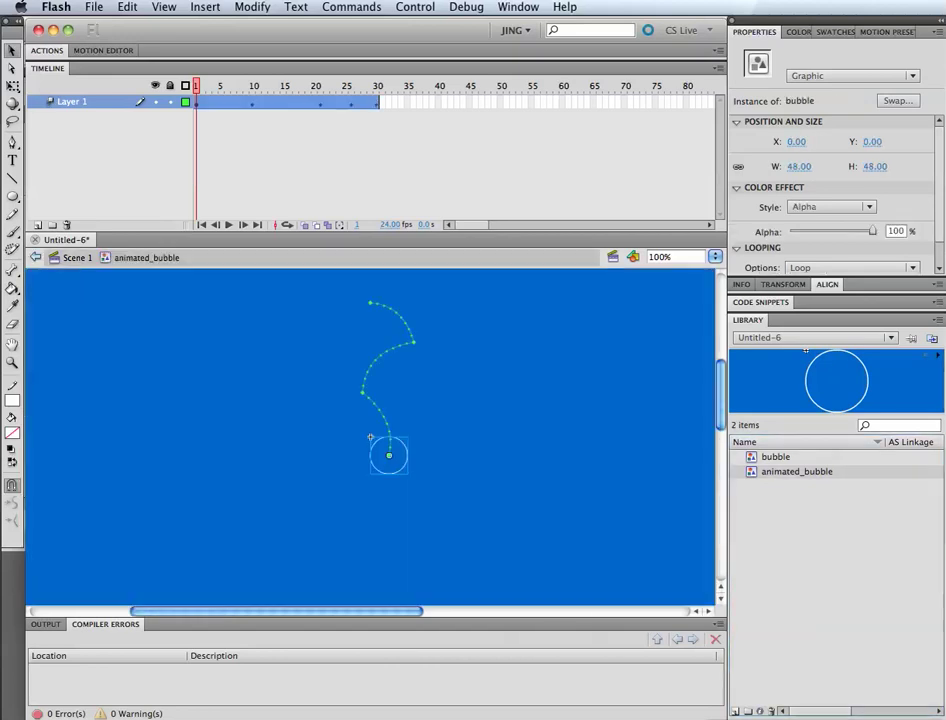
{"action": "key", "text": "super+e"}
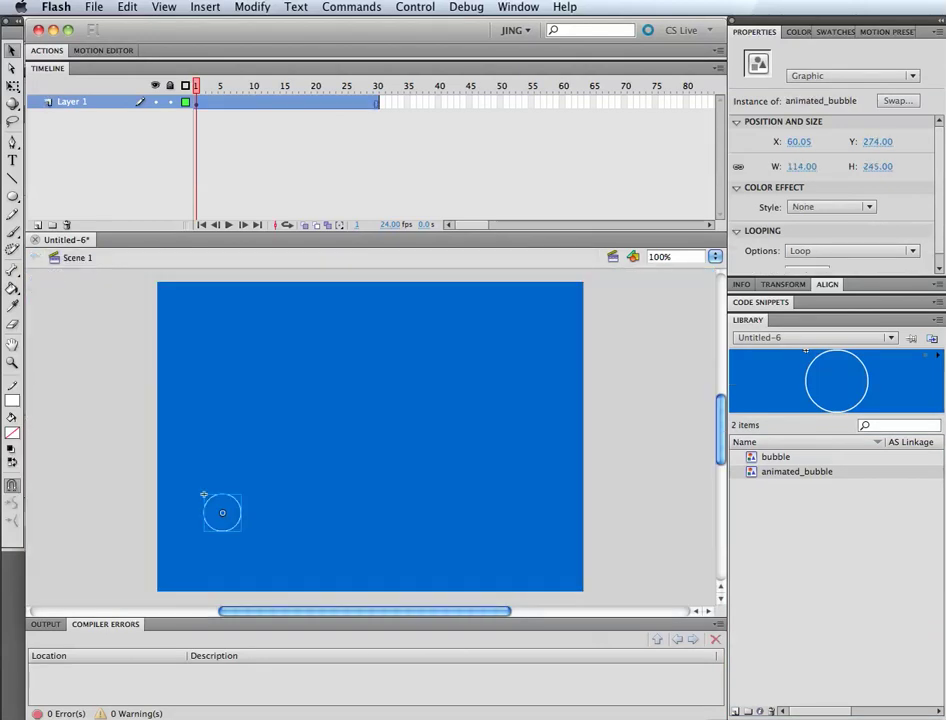
{"action": "double_click", "coordinate": [751, 457]}
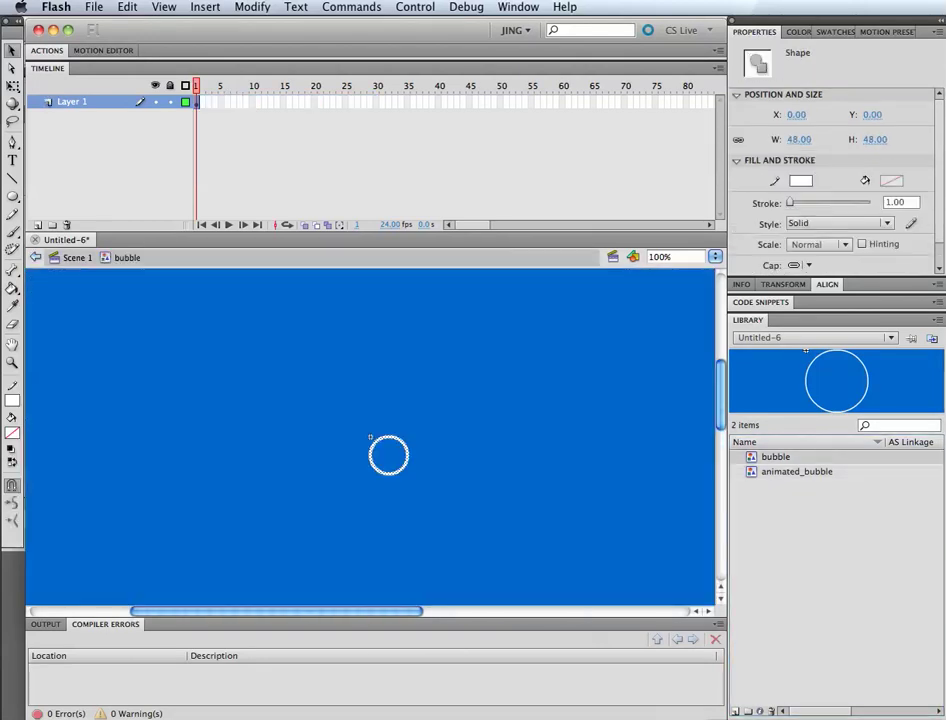
{"action": "key", "text": "super+e"}
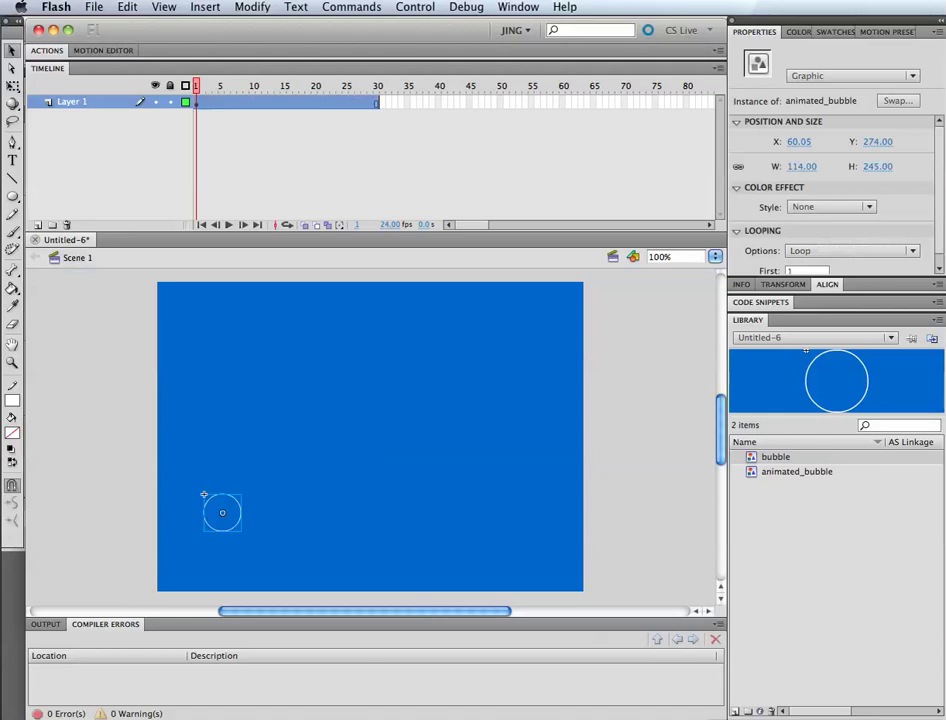
{"action": "key", "text": "Escape"}
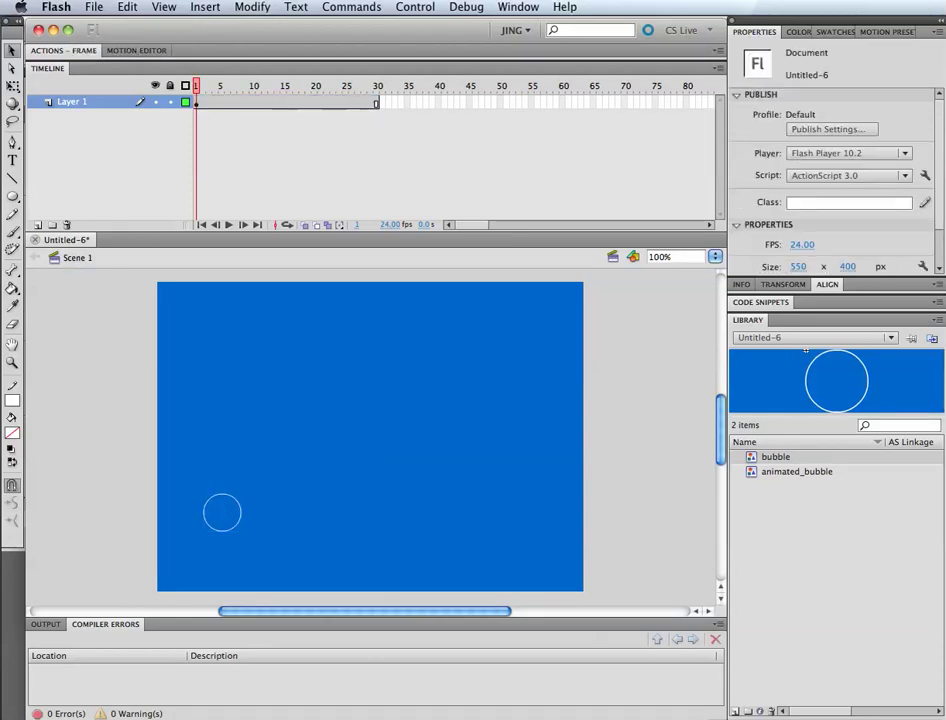
Step: Place six more animated_bubble instances from the library, scattered across the lower half of the stage
{"action": "left_click_drag", "start_coordinate": [752, 472], "coordinate": [287, 462]}
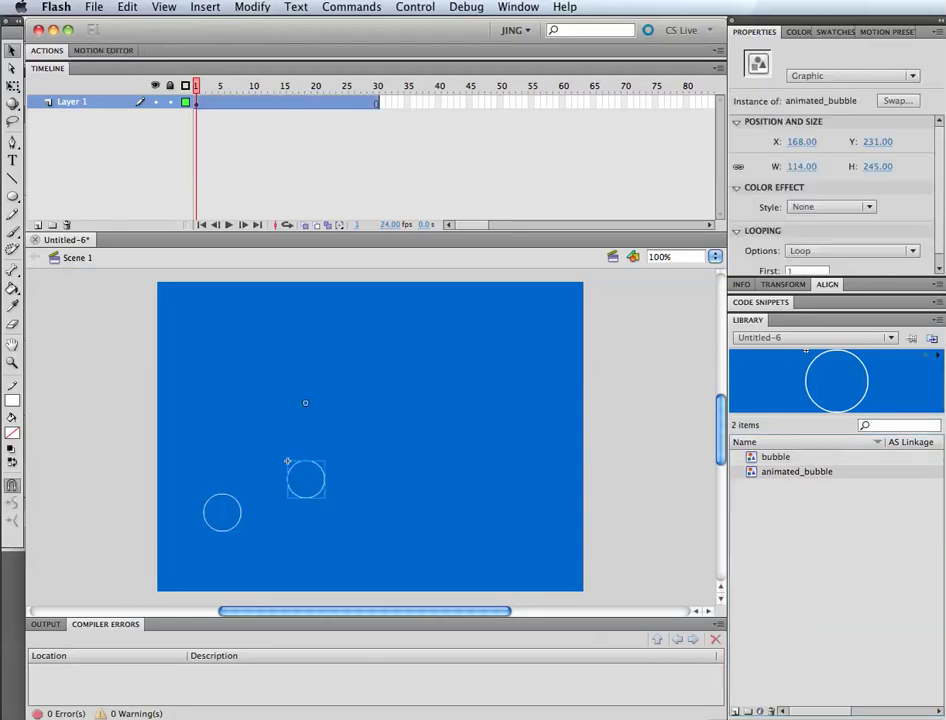
{"action": "left_click_drag", "start_coordinate": [752, 472], "coordinate": [319, 522]}
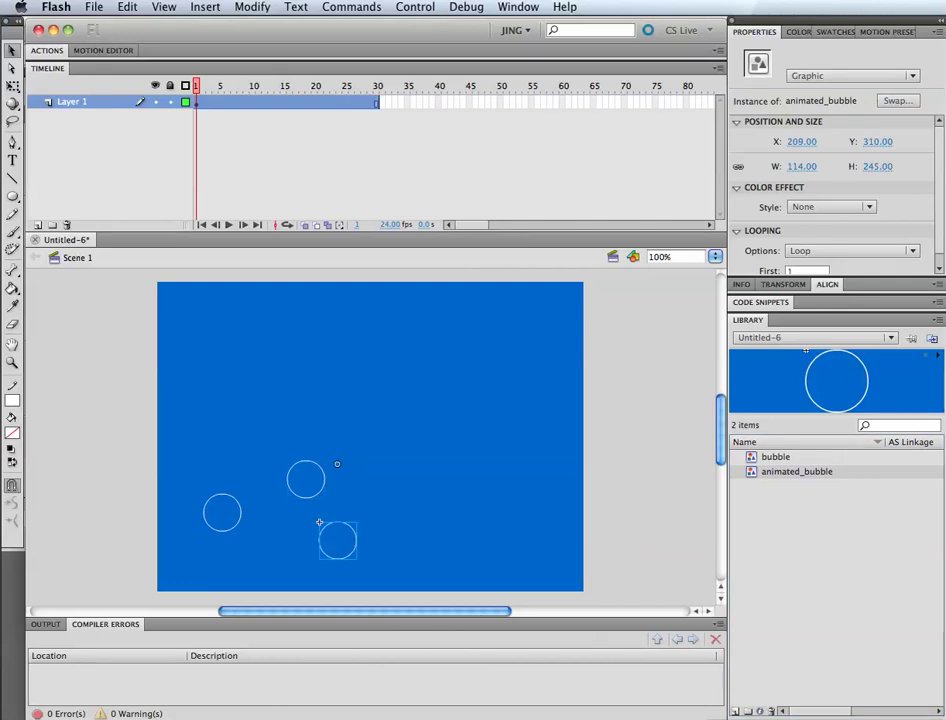
{"action": "left_click_drag", "start_coordinate": [752, 472], "coordinate": [398, 479]}
{"action": "left_click_drag", "start_coordinate": [796, 471], "coordinate": [481, 543]}
{"action": "left_click_drag", "start_coordinate": [796, 471], "coordinate": [462, 475]}
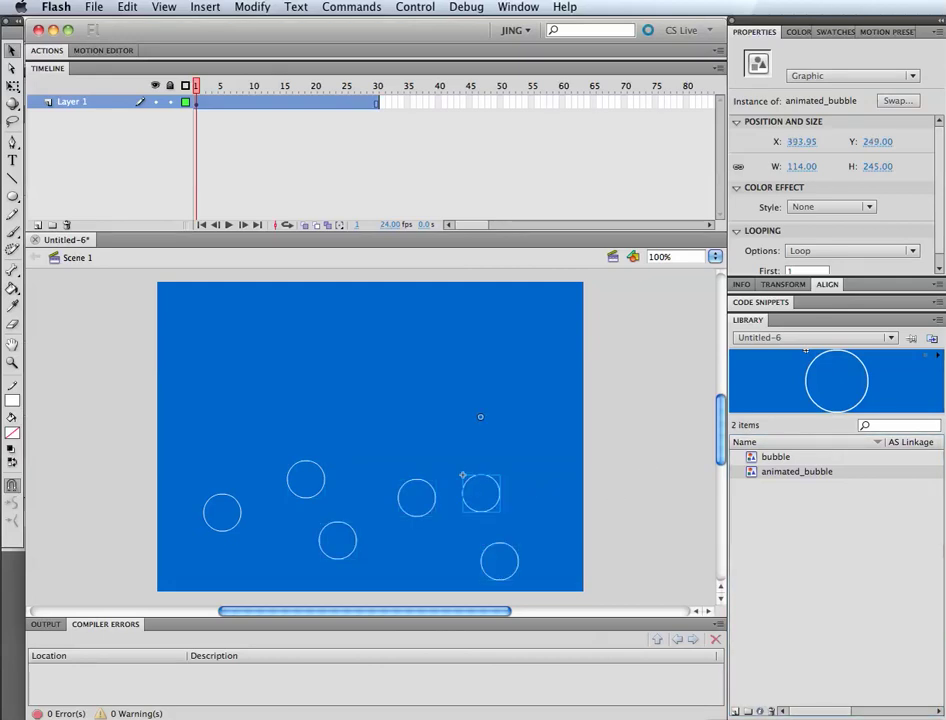
{"action": "left_click_drag", "start_coordinate": [796, 471], "coordinate": [538, 468]}
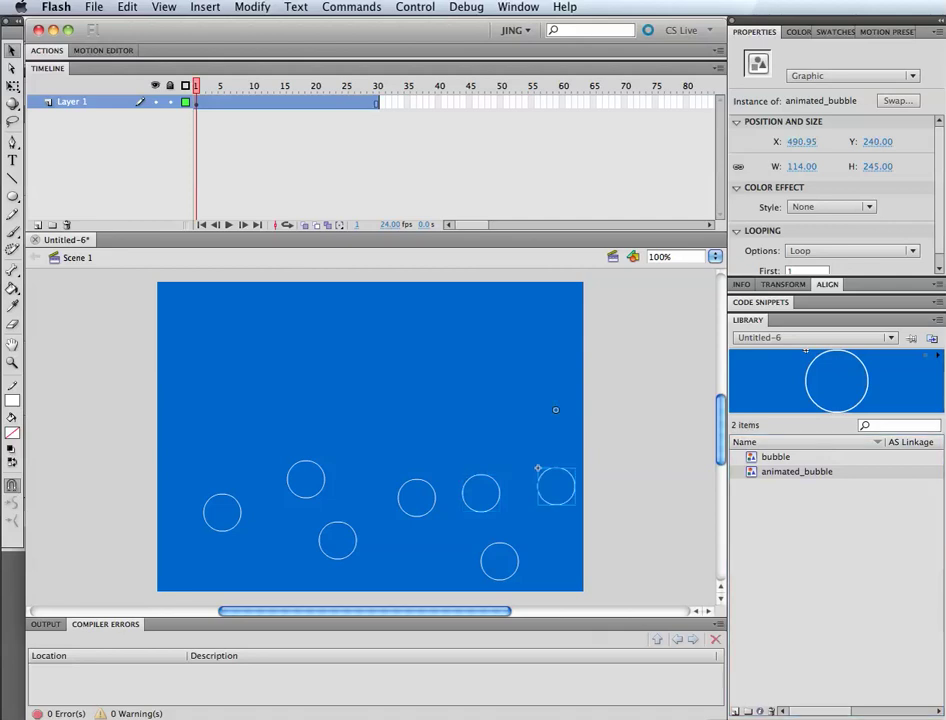
Step: Place another animated_bubble instance above the leftmost bubble and scale it down to about 50 by 108 with Free Transform
{"action": "left_click_drag", "start_coordinate": [796, 471], "coordinate": [215, 450]}
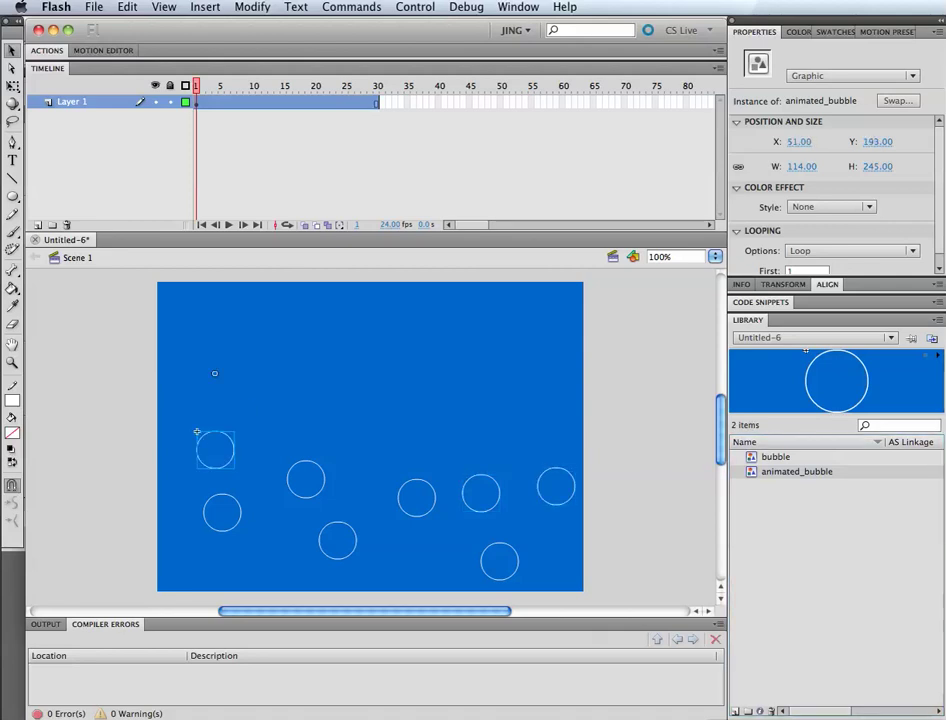
{"action": "left_click", "coordinate": [214, 373]}
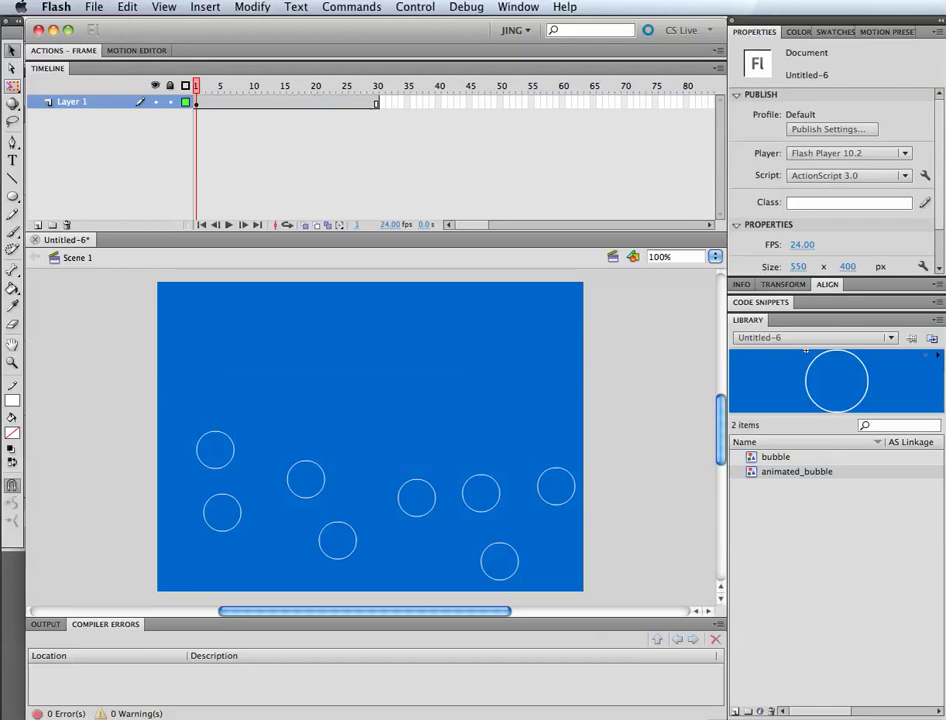
{"action": "left_click", "coordinate": [12, 86]}
{"action": "left_click", "coordinate": [216, 449]}
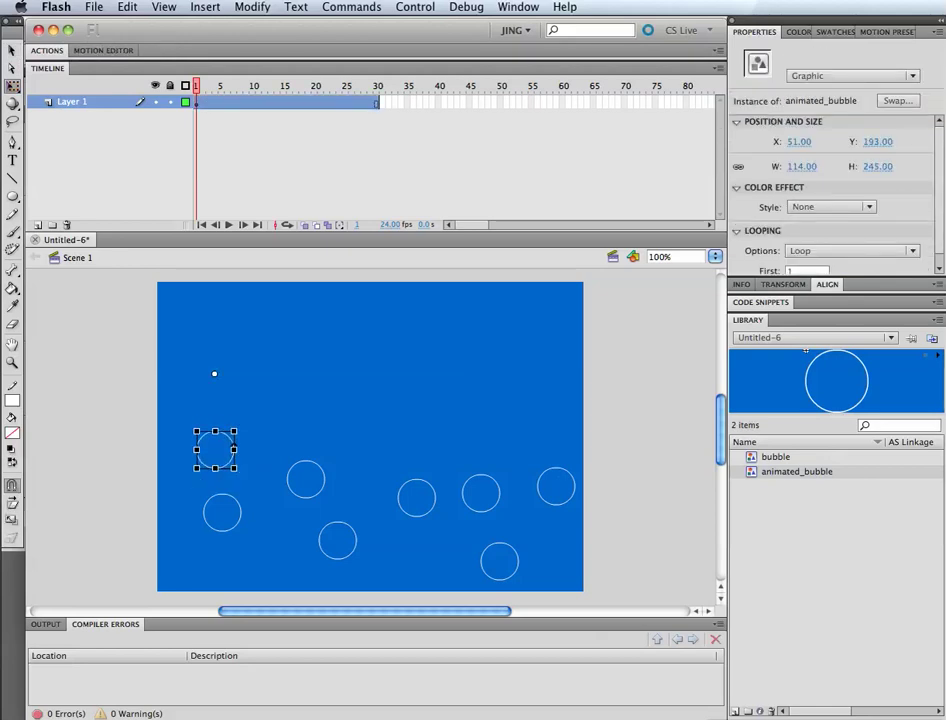
{"action": "mouse_move", "coordinate": [234, 468]}
{"action": "left_mouse_down"}
{"action": "mouse_move", "coordinate": [234, 453]}
{"action": "mouse_move", "coordinate": [223, 451]}
{"action": "left_mouse_up"}
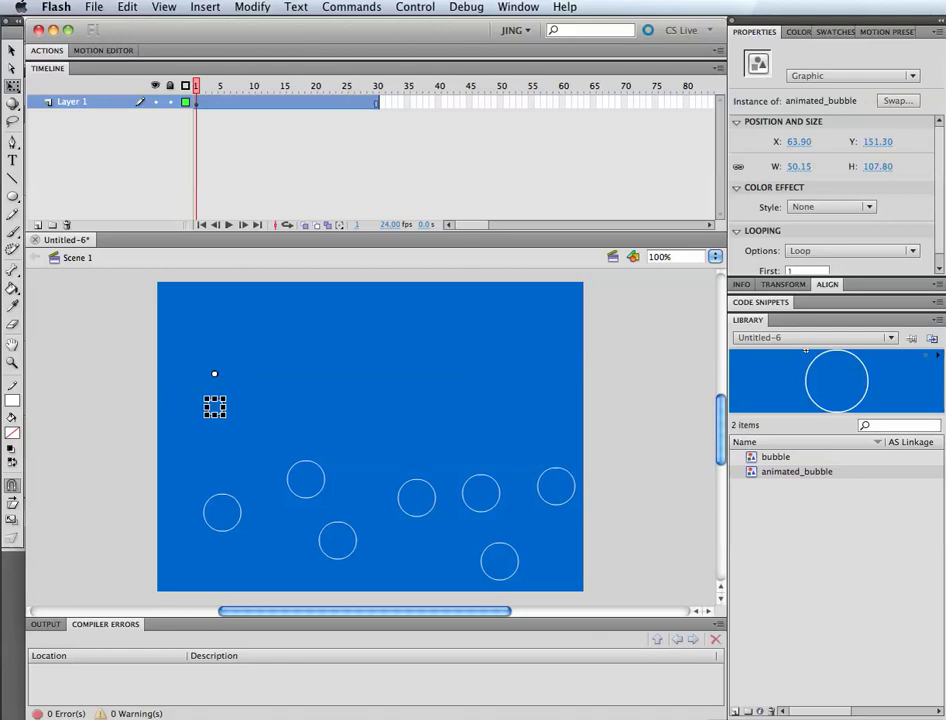
Step: Move the small animated_bubble instance to about X 82, Y 207 and leave nothing selected
{"action": "left_click", "coordinate": [12, 50]}
{"action": "left_click", "coordinate": [112, 372]}
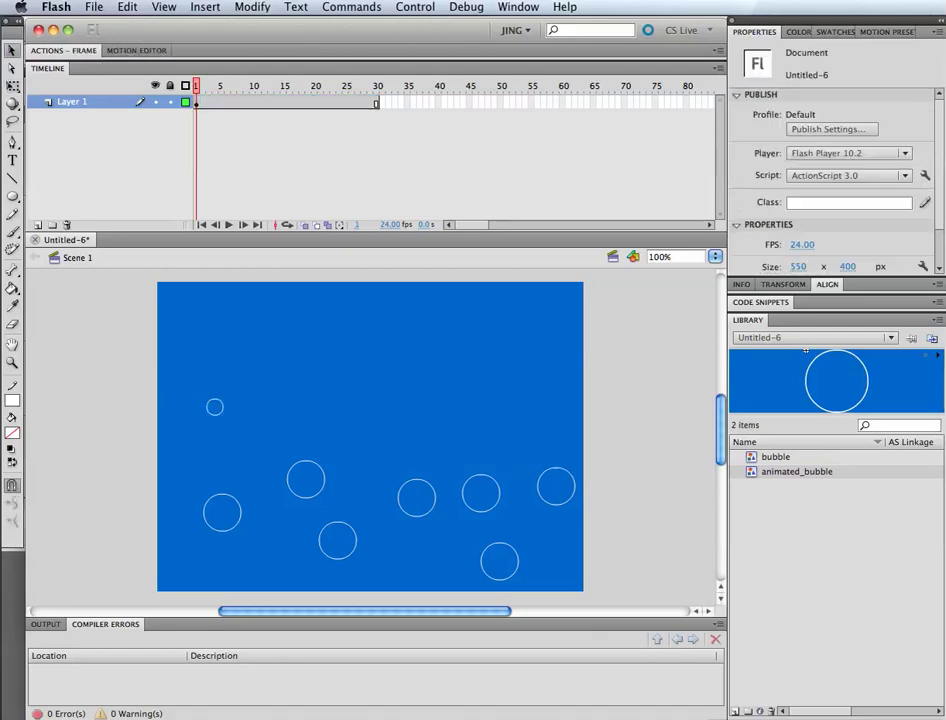
{"action": "left_click_drag", "start_coordinate": [214, 406], "coordinate": [228, 450]}
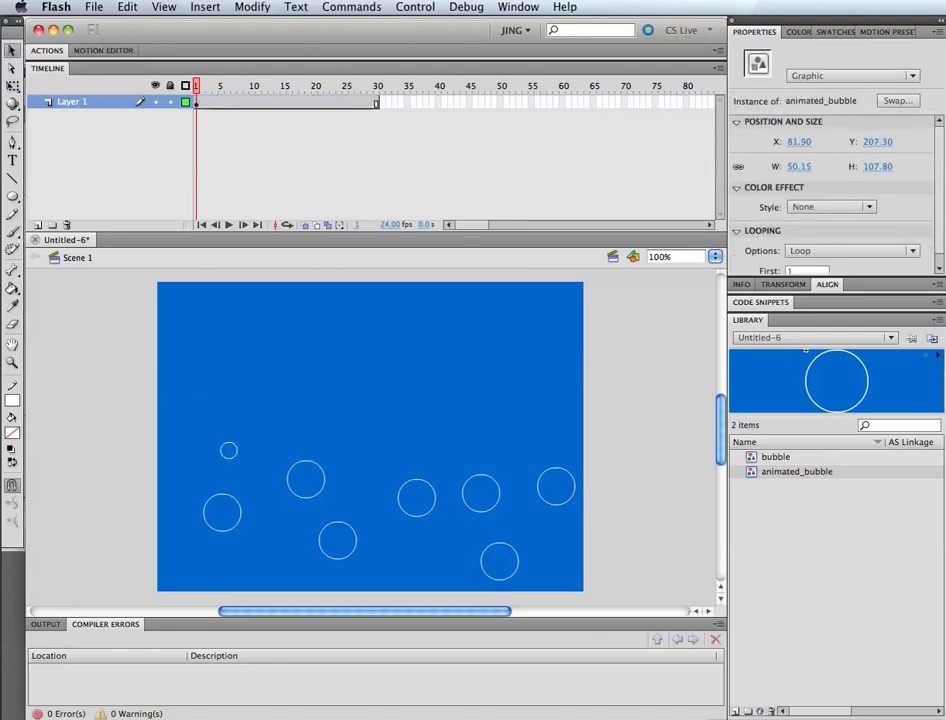
{"action": "left_click", "coordinate": [112, 400]}
Step: Scale down the next three animated_bubble instances from the left to about 83 by 179, 87 by 186 and 73 by 157
{"action": "left_click", "coordinate": [12, 86]}
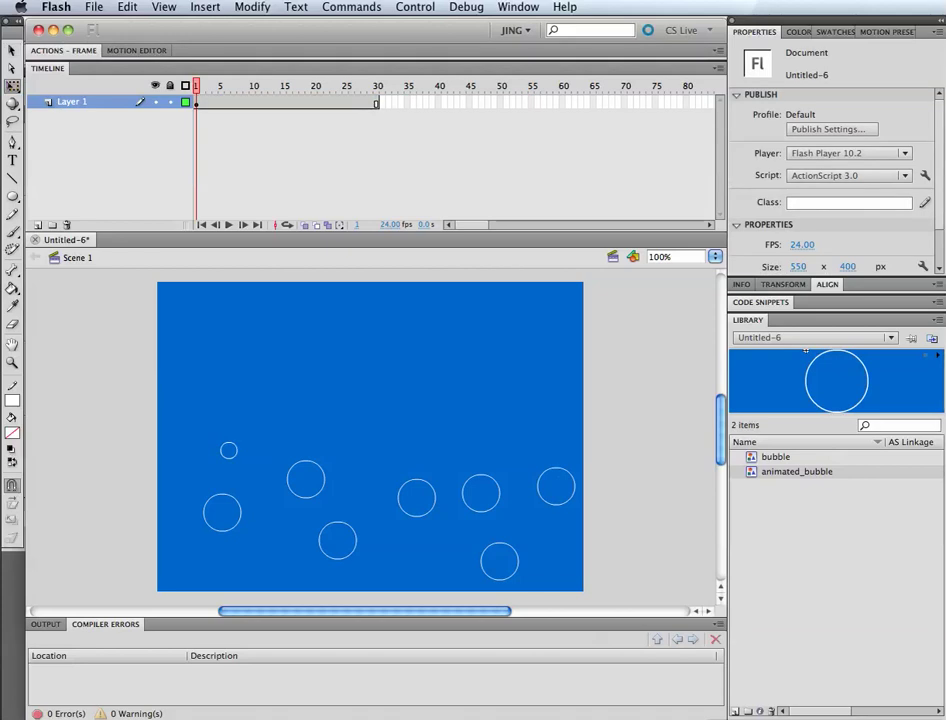
{"action": "left_click", "coordinate": [306, 480]}
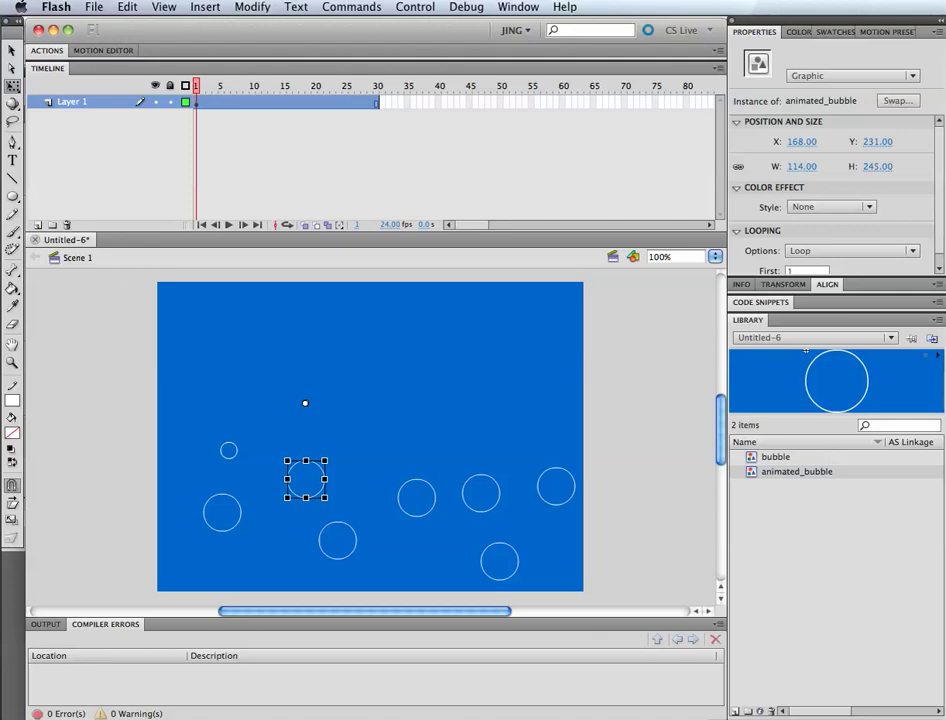
{"action": "left_click_drag", "start_coordinate": [325, 461], "coordinate": [325, 445]}
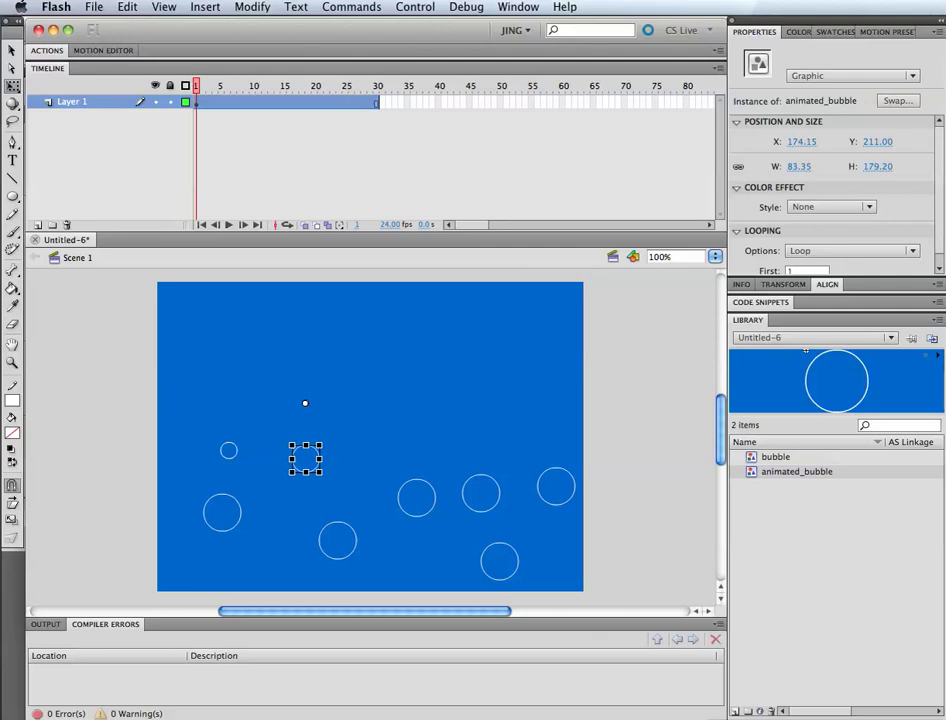
{"action": "left_click", "coordinate": [338, 540]}
{"action": "left_click_drag", "start_coordinate": [357, 560], "coordinate": [352, 537]}
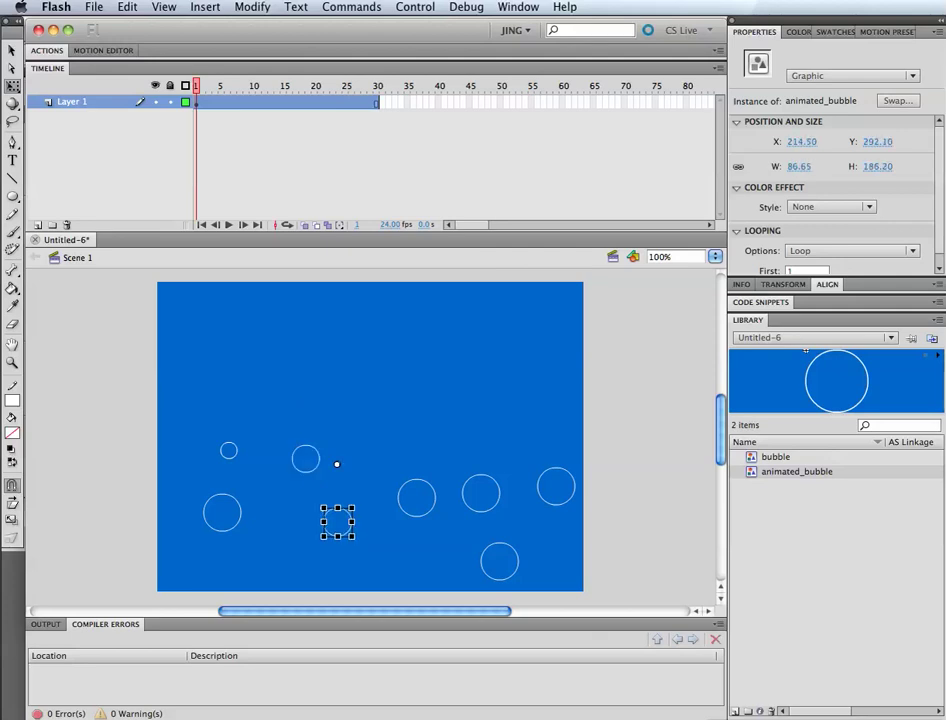
{"action": "left_click", "coordinate": [416, 497]}
{"action": "left_click_drag", "start_coordinate": [433, 512], "coordinate": [427, 482]}
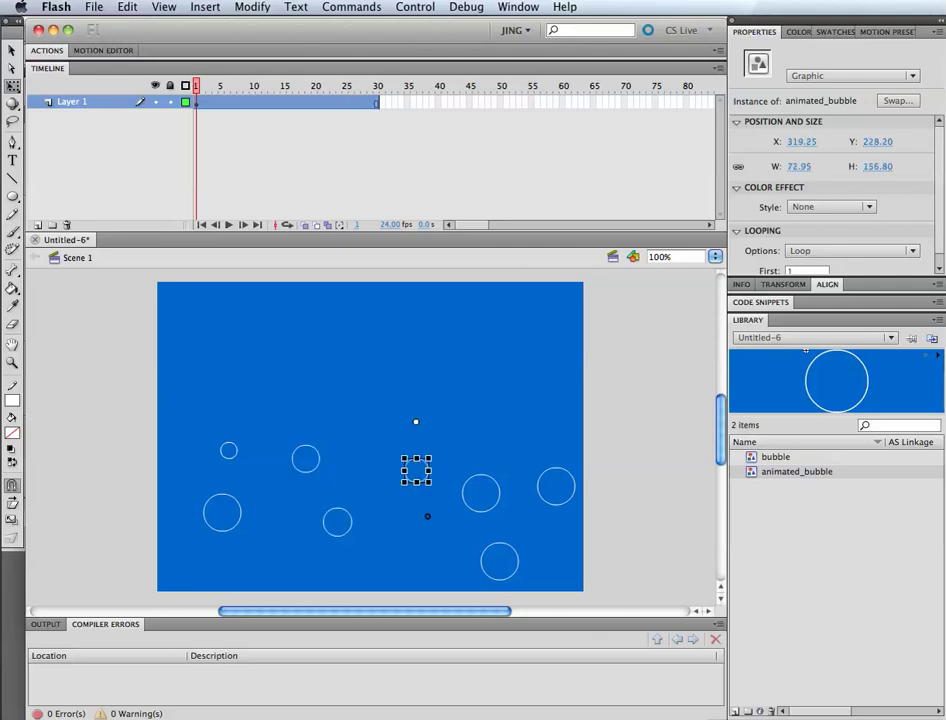
Step: Scale down the three rightmost animated_bubble instances by varying amounts, the upper inner one to about 87 by 186, and test the movie
{"action": "left_click", "coordinate": [481, 493]}
{"action": "left_click_drag", "start_coordinate": [500, 512], "coordinate": [494, 511]}
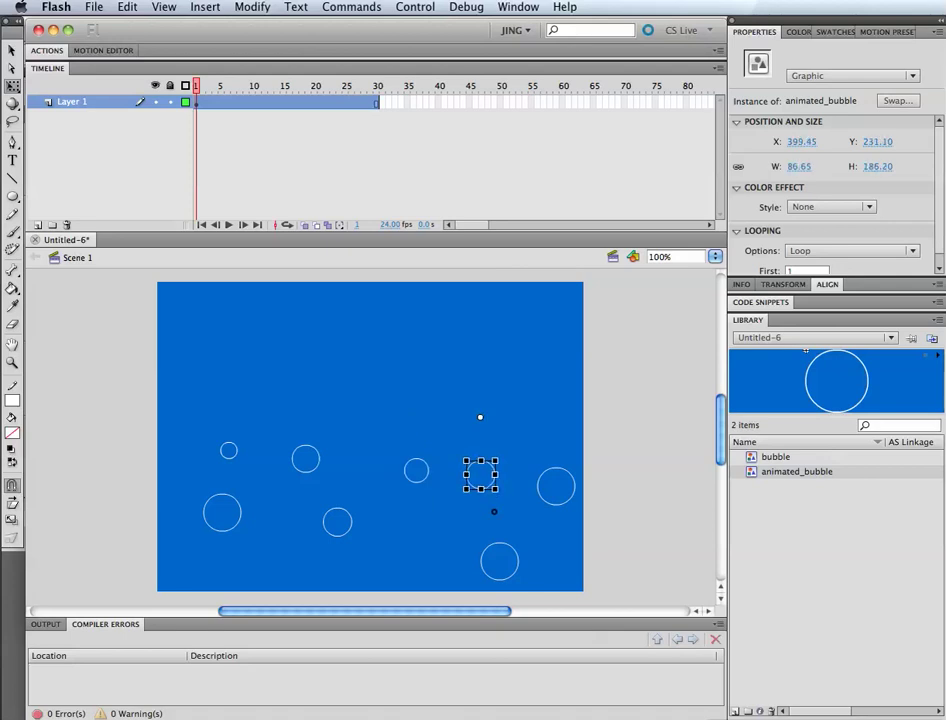
{"action": "left_click", "coordinate": [499, 561]}
{"action": "left_click_drag", "start_coordinate": [518, 580], "coordinate": [510, 580]}
{"action": "left_click", "coordinate": [556, 487]}
{"action": "left_click_drag", "start_coordinate": [575, 505], "coordinate": [570, 502]}
{"action": "left_click", "coordinate": [555, 409]}
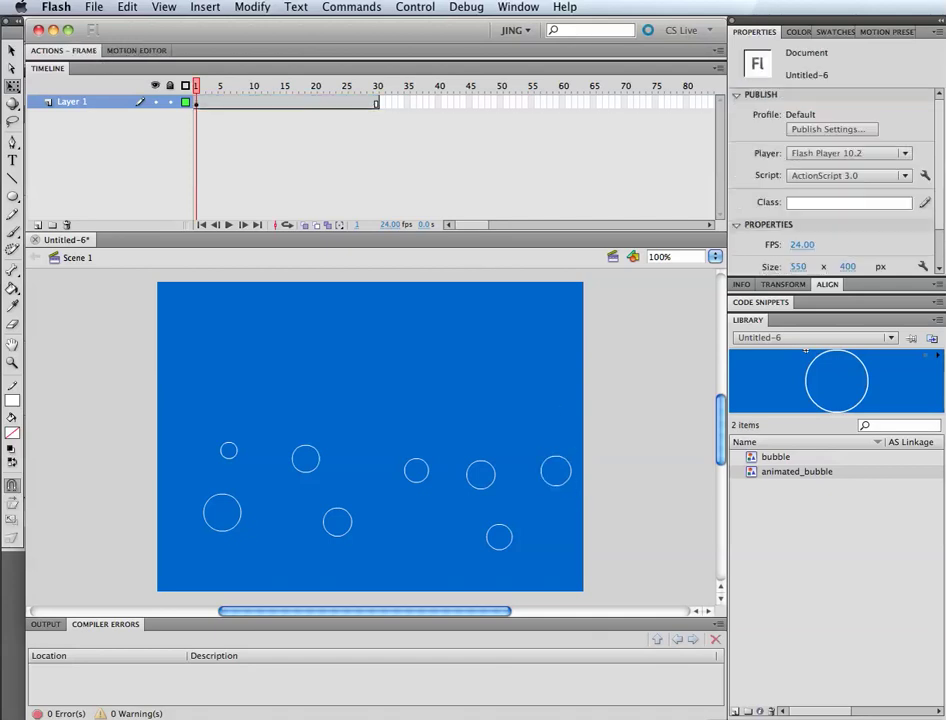
{"action": "key", "text": "super+Return"}
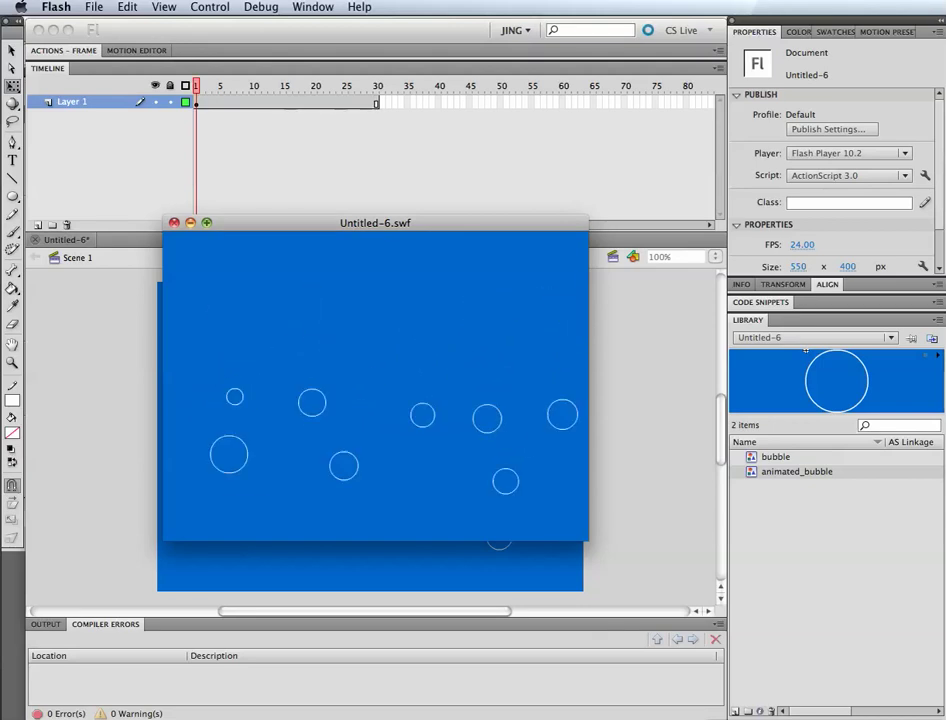
{"action": "key", "text": "super+w"}
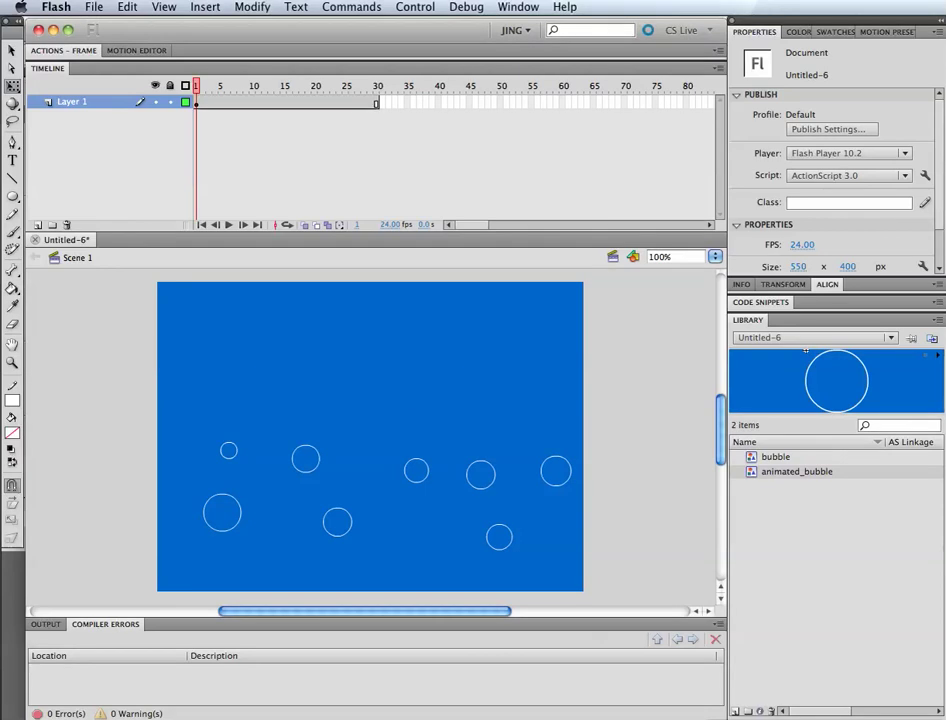
Step: Nudge the smallest bubble right to about X 96 and move the large leftmost bubble to about X 43, Y 281
{"action": "left_click", "coordinate": [229, 451]}
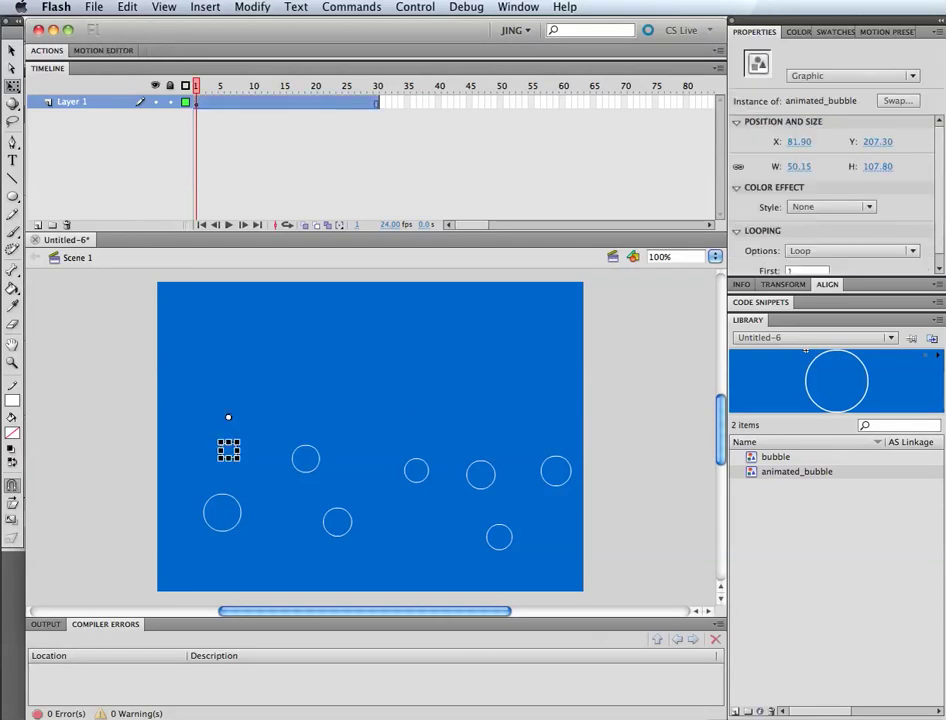
{"action": "key", "text": "Right"}
{"action": "key", "text": "Right"}
{"action": "key", "text": "Right"}
{"action": "key", "text": "Right"}
{"action": "key", "text": "Right"}
{"action": "key", "text": "Right"}
{"action": "key", "text": "Right"}
{"action": "key", "text": "Right"}
{"action": "left_click_drag", "start_coordinate": [222, 512], "coordinate": [209, 517]}
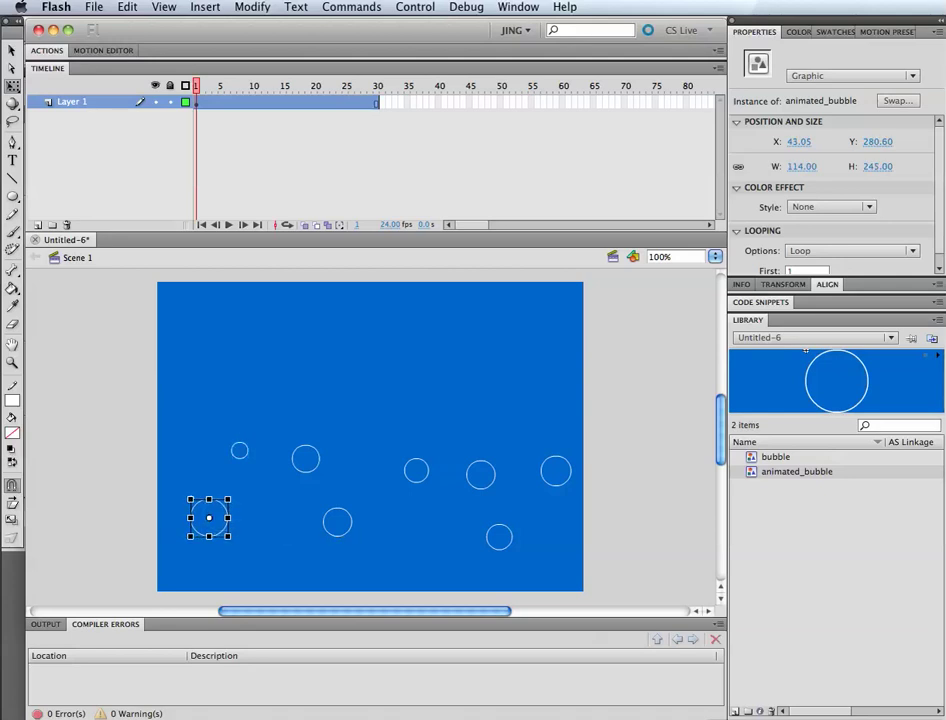
{"action": "left_click", "coordinate": [262, 556]}
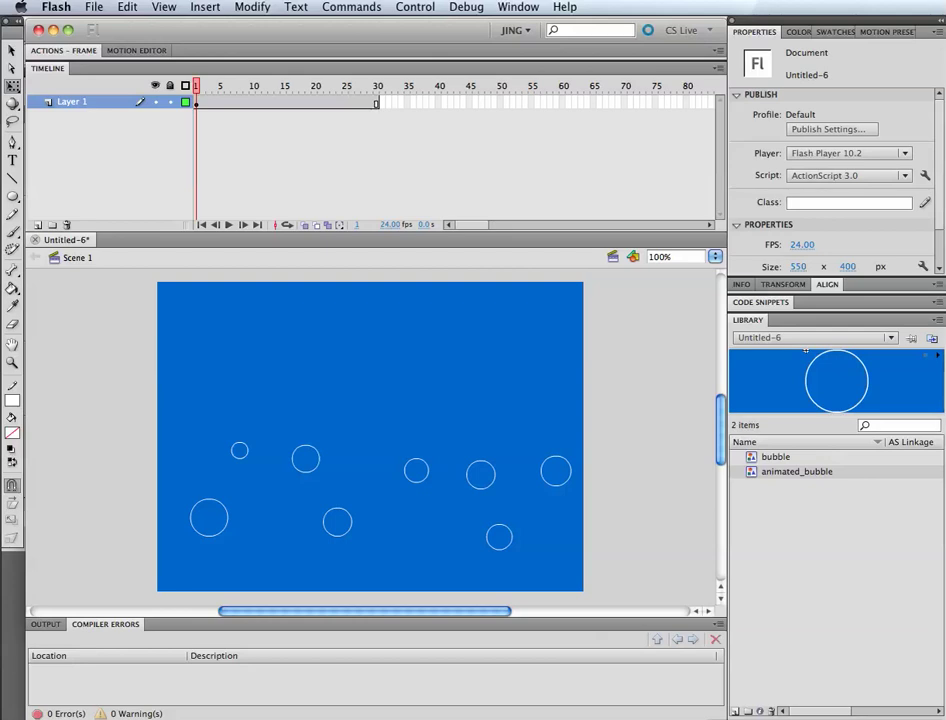
Step: Examine the looping options and first frame of the smallest bubble and of the large leftmost bubble
{"action": "left_click", "coordinate": [239, 450]}
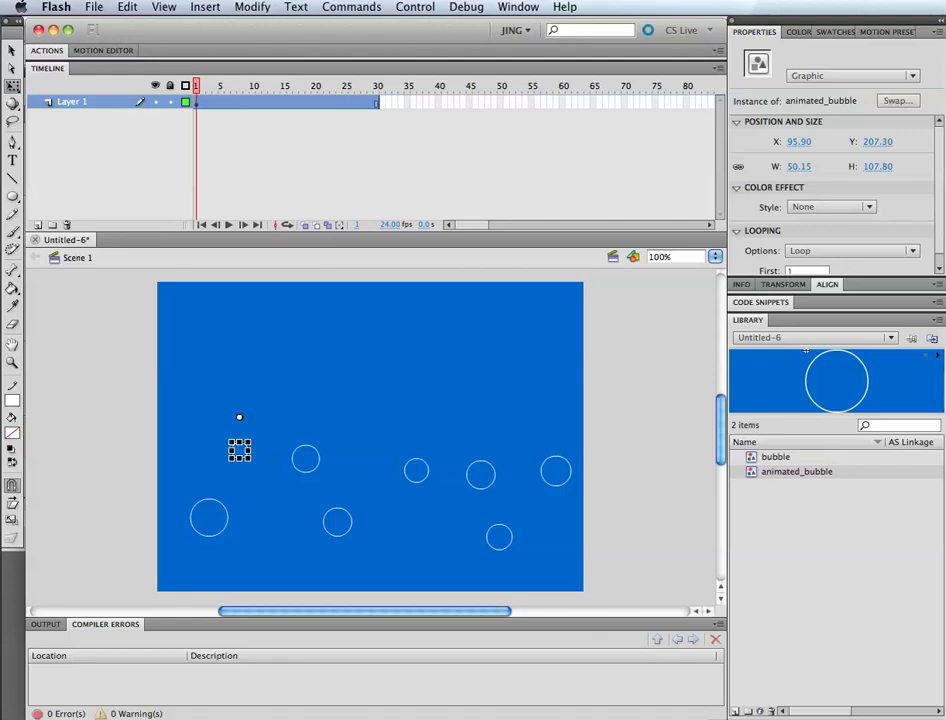
{"action": "scroll", "coordinate": [832, 196], "scroll_direction": "down", "scroll_amount": 2}
{"action": "left_click", "coordinate": [737, 220]}
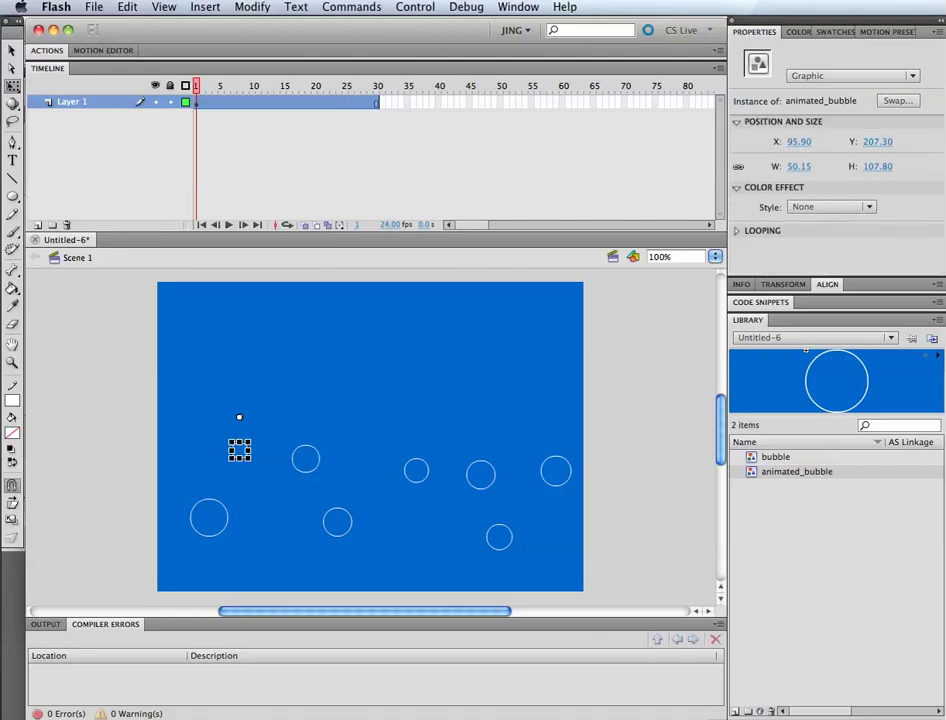
{"action": "left_click", "coordinate": [762, 230]}
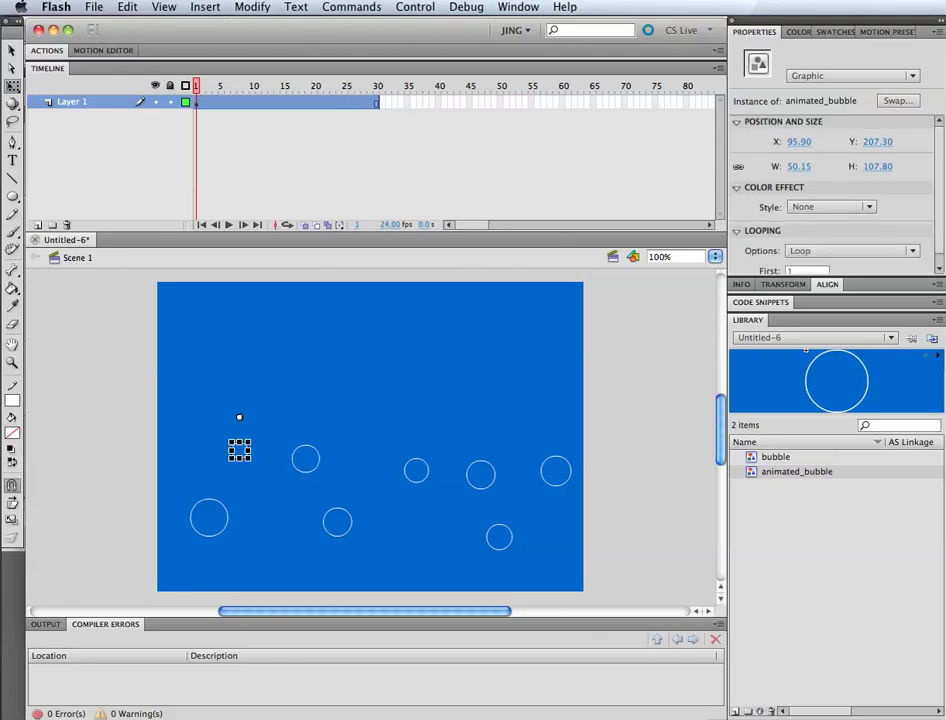
{"action": "scroll", "coordinate": [835, 195], "scroll_direction": "down", "scroll_amount": 1}
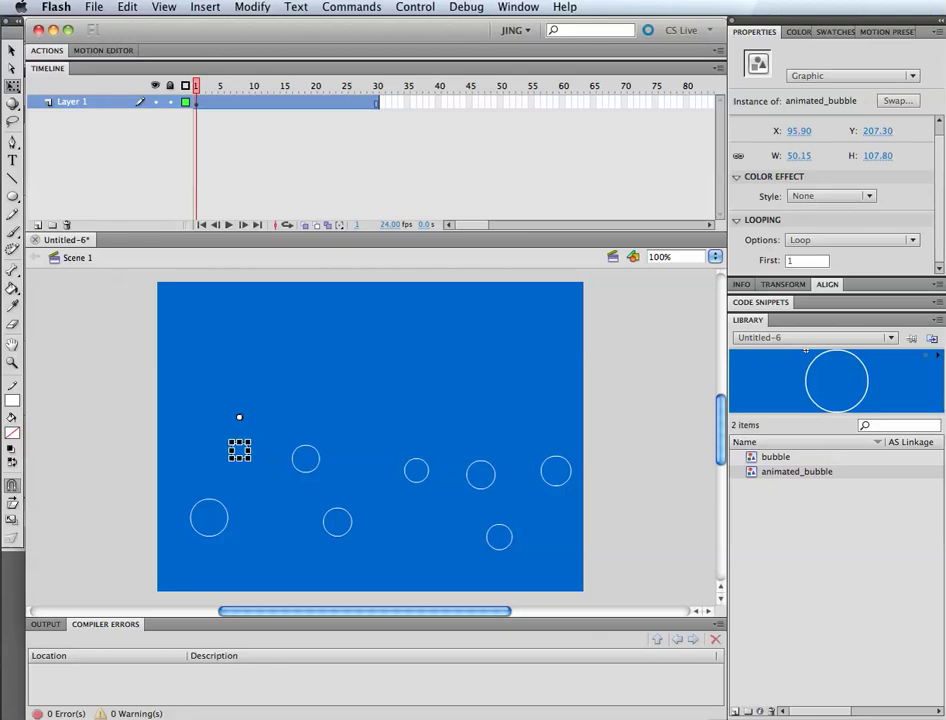
{"action": "left_click", "coordinate": [209, 518]}
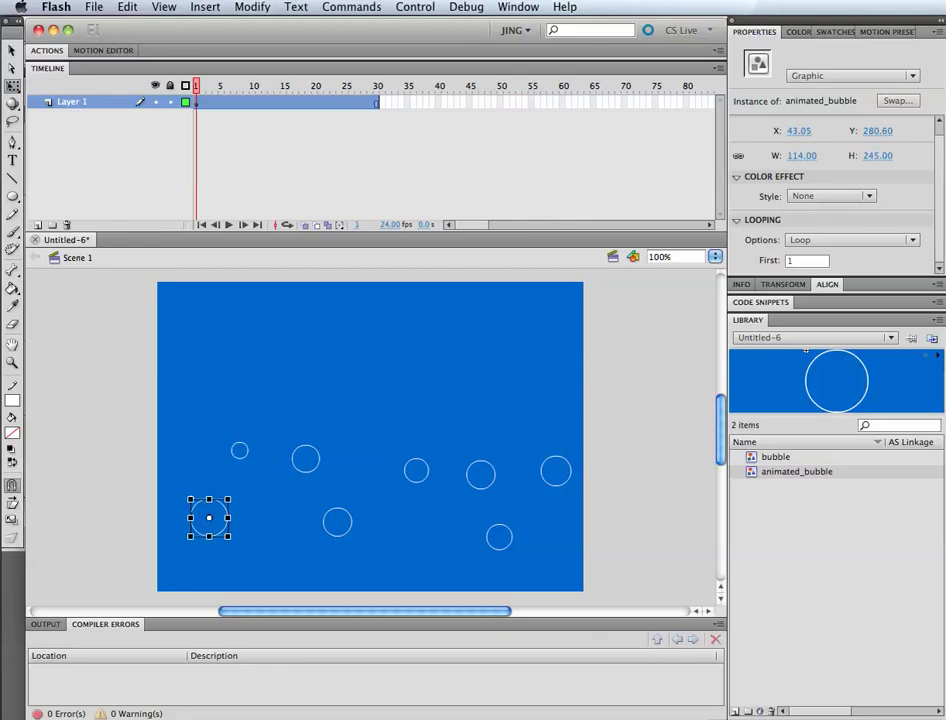
Step: Open the large leftmost animated_bubble in place, play its tween to examine the bubble's position at frame 15, and return to Scene 1
{"action": "key", "text": "Escape"}
{"action": "double_click", "coordinate": [190, 499]}
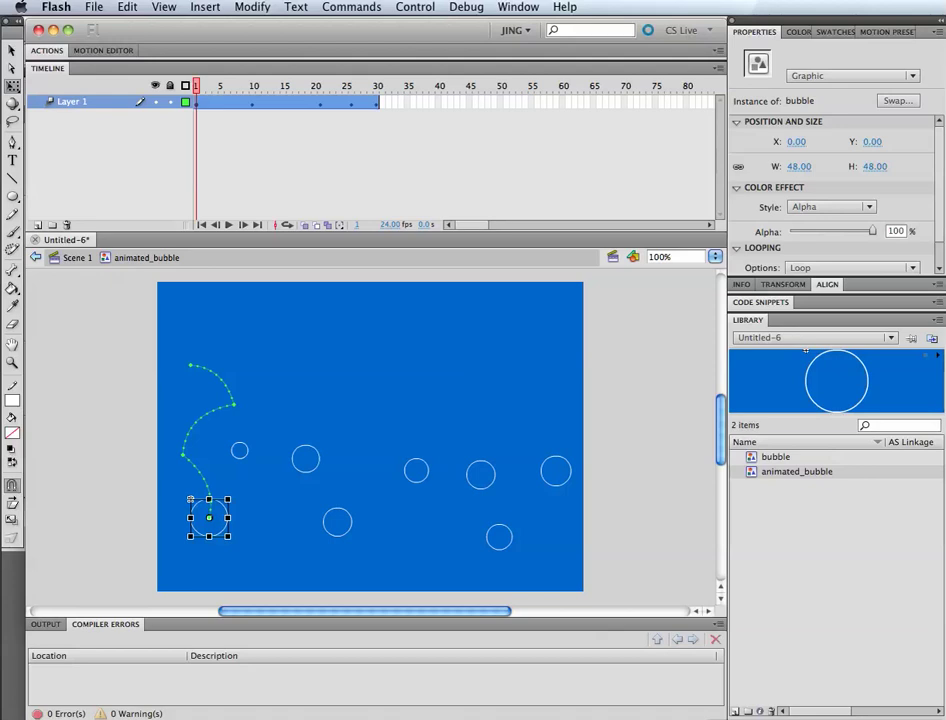
{"action": "key", "text": "super+Return"}
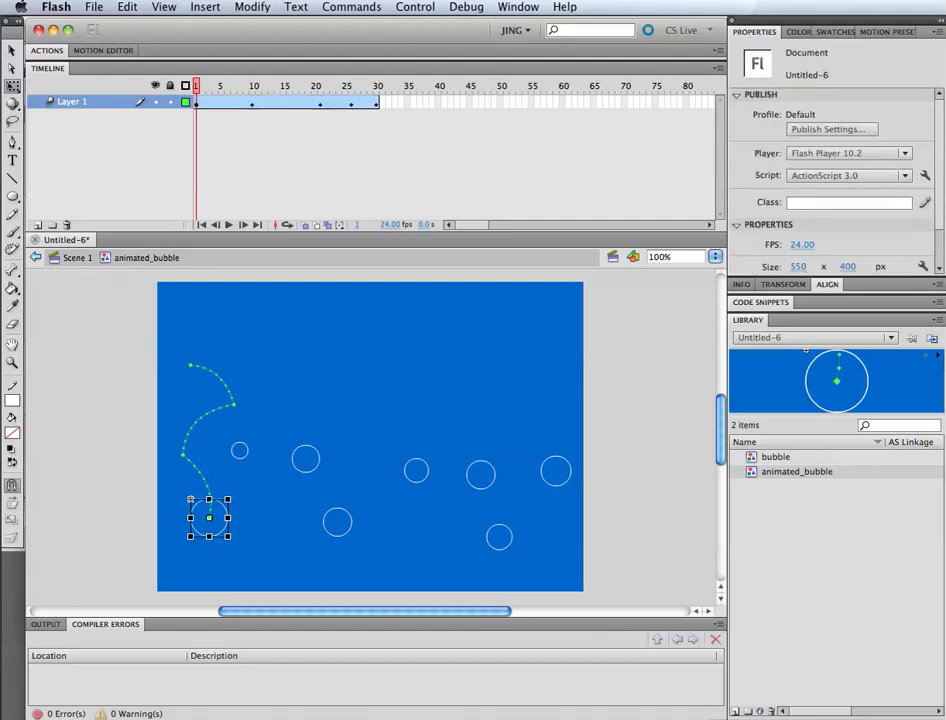
{"action": "key", "text": "Return"}
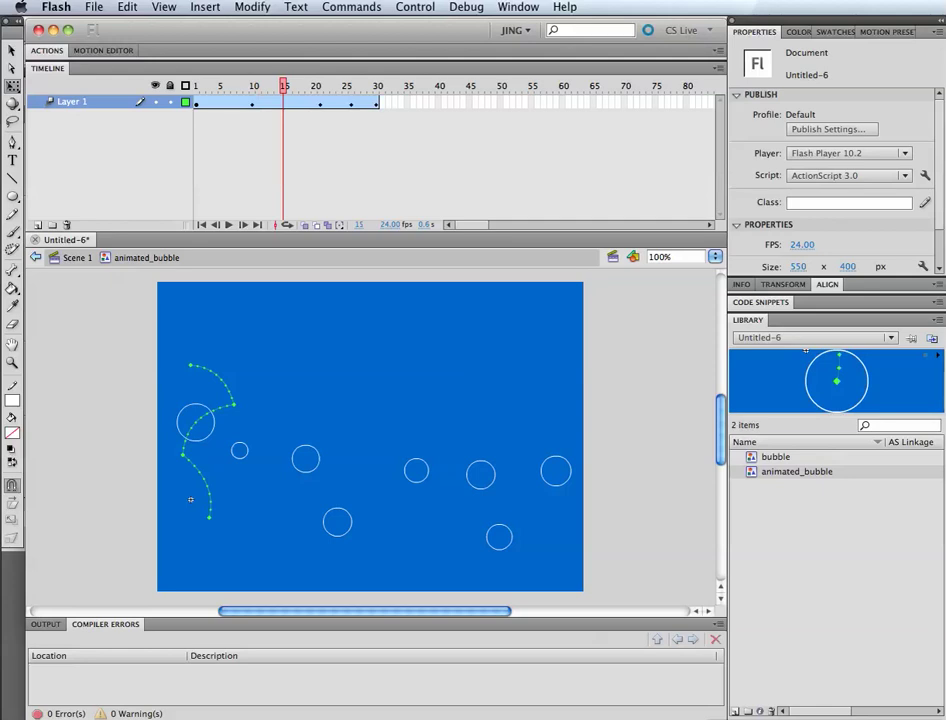
{"action": "left_click", "coordinate": [284, 103]}
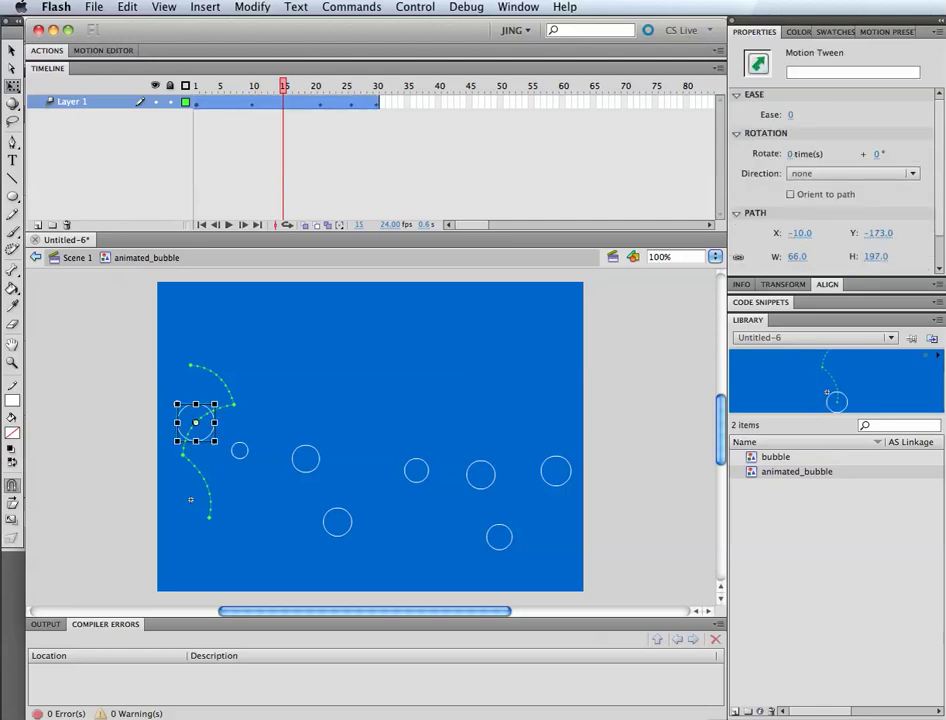
{"action": "key", "text": "super+e"}
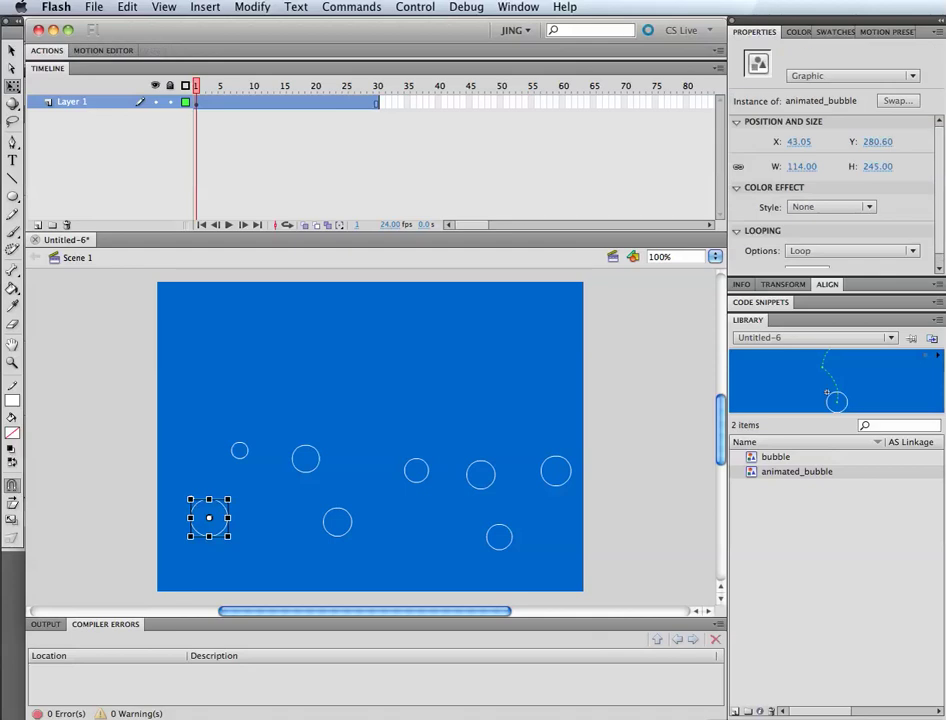
Step: Set the first looping frame of the large leftmost animated_bubble instance to 15
{"action": "scroll", "coordinate": [821, 243], "scroll_direction": "down", "scroll_amount": 1}
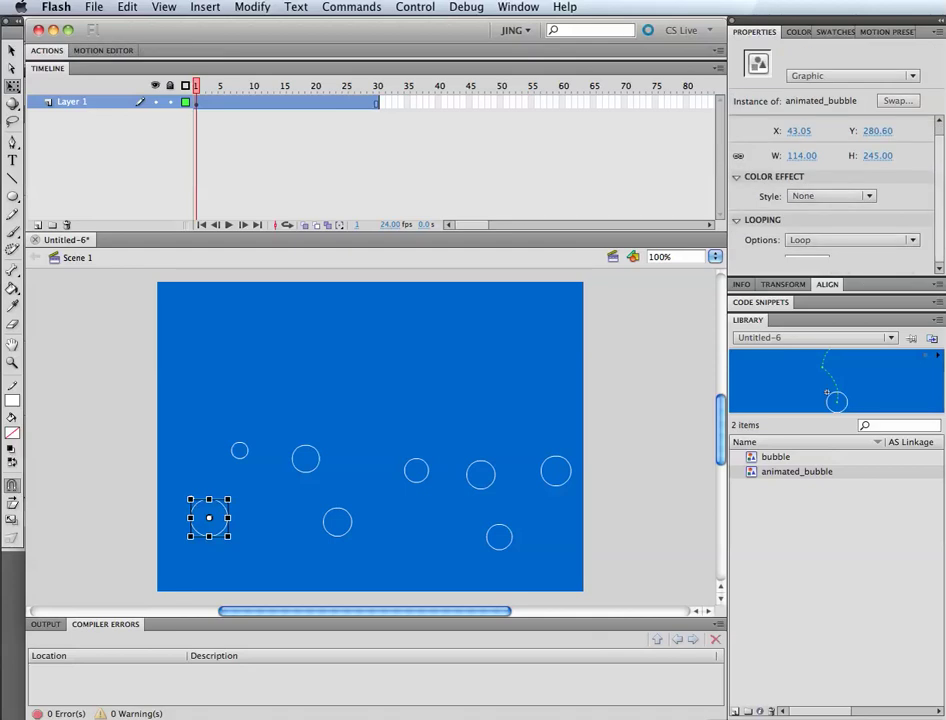
{"action": "scroll", "coordinate": [835, 190], "scroll_direction": "up", "scroll_amount": 1}
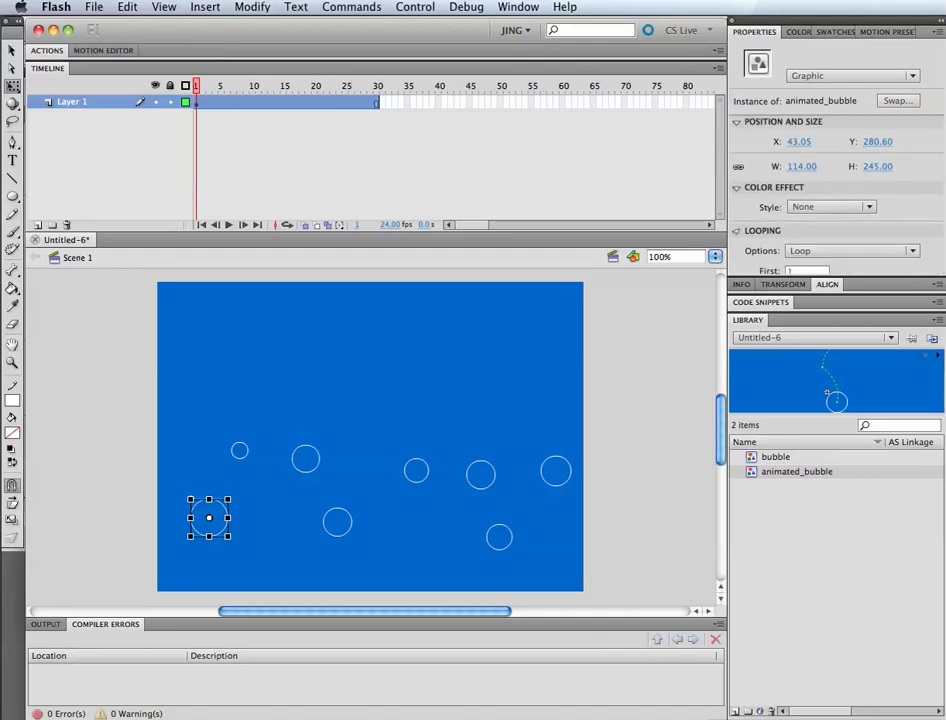
{"action": "left_click", "coordinate": [737, 230]}
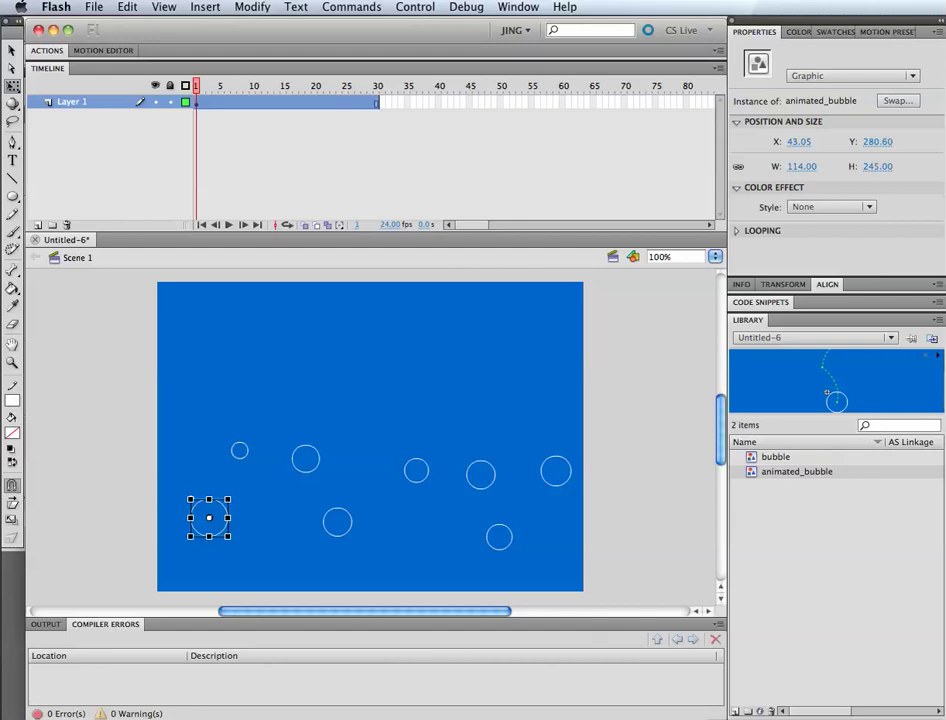
{"action": "left_click", "coordinate": [737, 230]}
{"action": "scroll", "coordinate": [800, 250], "scroll_direction": "down", "scroll_amount": 1}
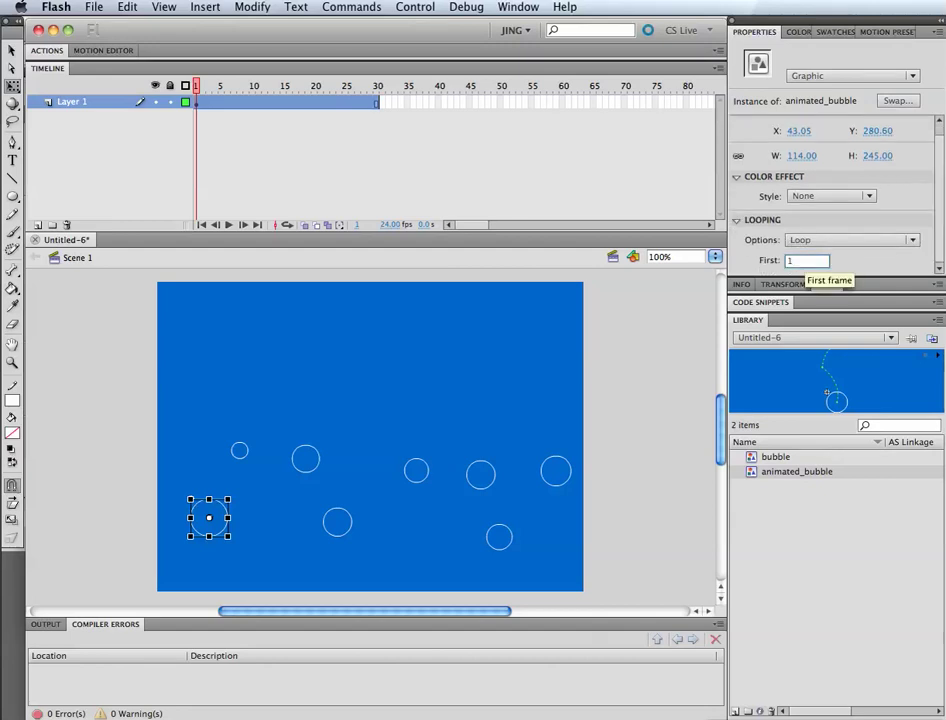
{"action": "type", "text": "5"}
{"action": "left_click", "coordinate": [650, 380]}
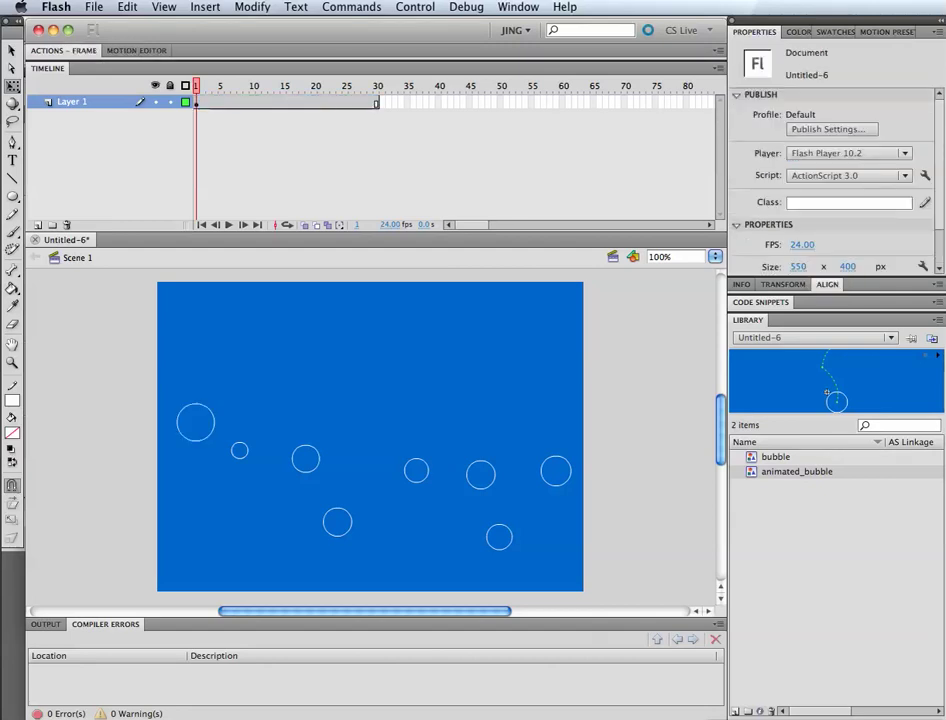
Step: Set the first looping frame to 3 for the third bubble from the left and to 25 for the bubble below it at X 214.5
{"action": "left_click", "coordinate": [240, 451]}
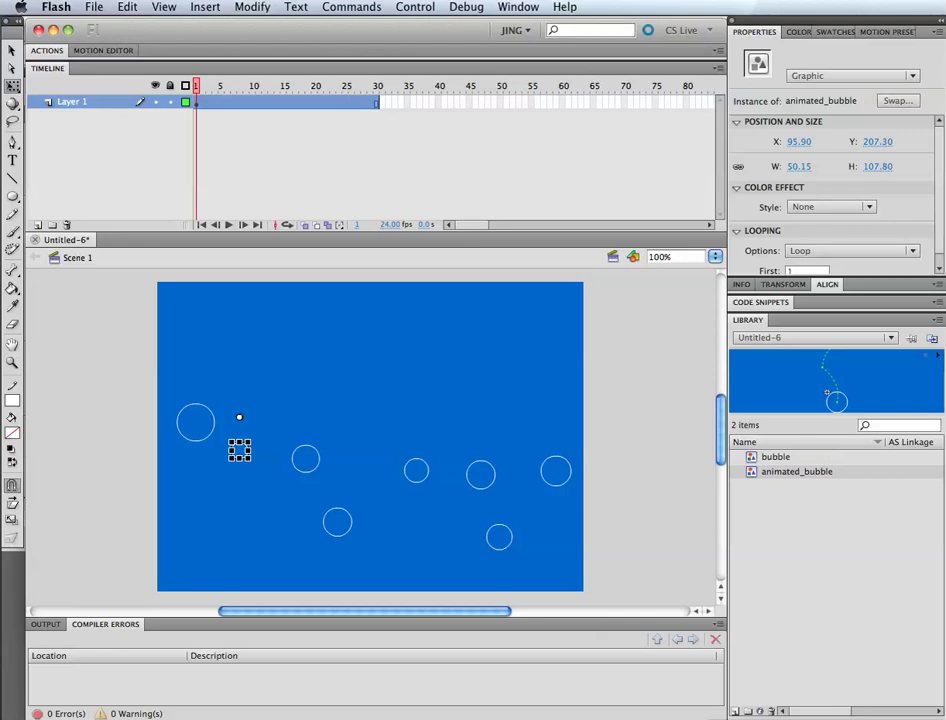
{"action": "left_click", "coordinate": [305, 458]}
{"action": "scroll", "coordinate": [806, 262], "scroll_direction": "down", "scroll_amount": 1}
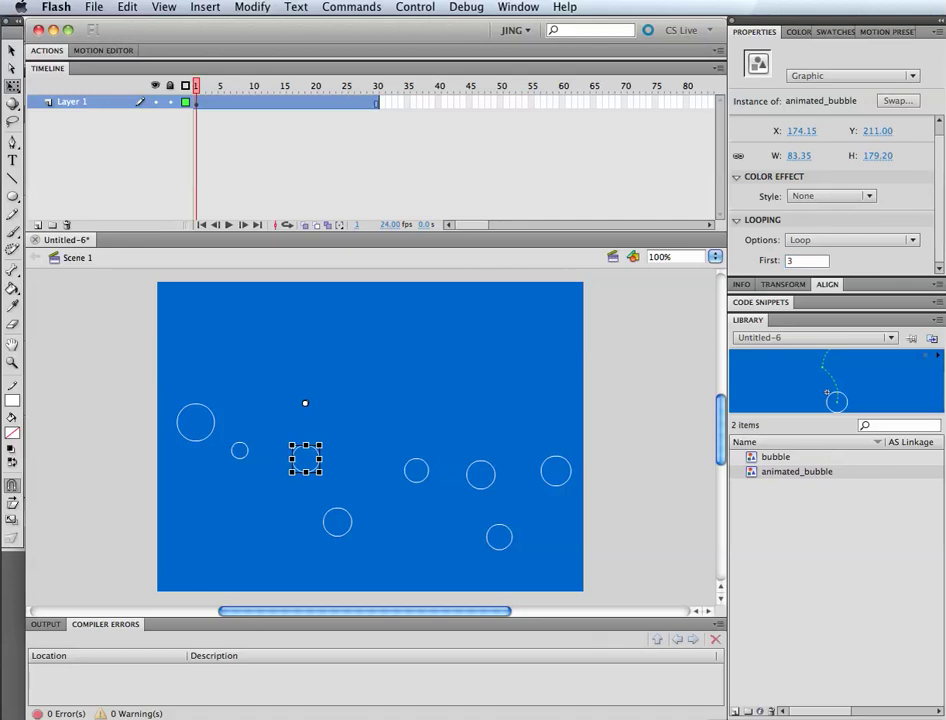
{"action": "left_click", "coordinate": [306, 401]}
{"action": "left_click", "coordinate": [337, 521]}
{"action": "scroll", "coordinate": [826, 282], "scroll_direction": "down", "scroll_amount": 1}
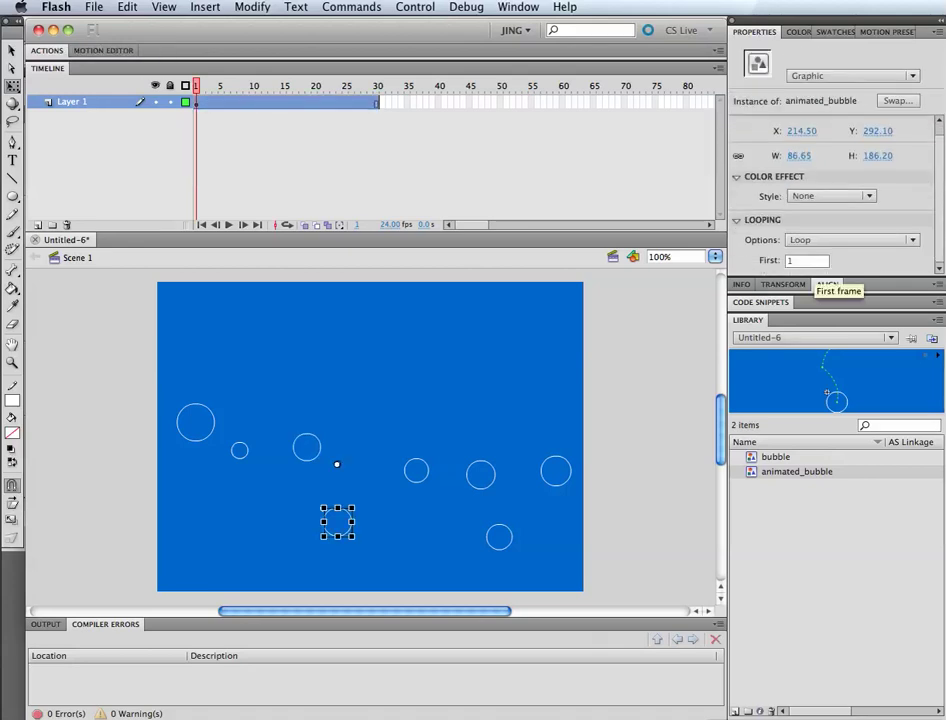
{"action": "type", "text": "25"}
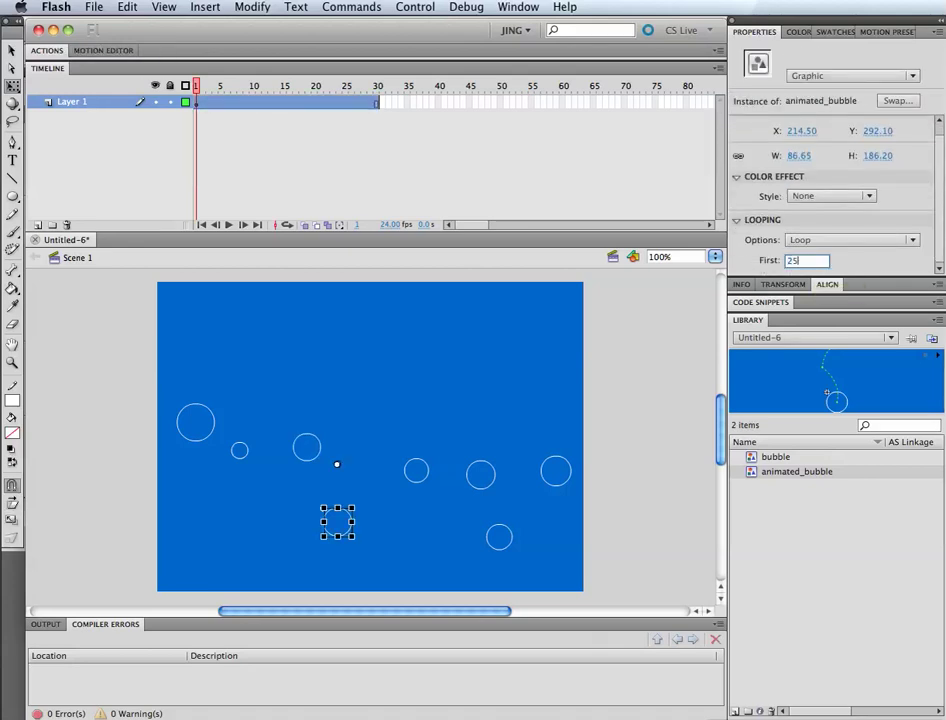
{"action": "left_click", "coordinate": [416, 470]}
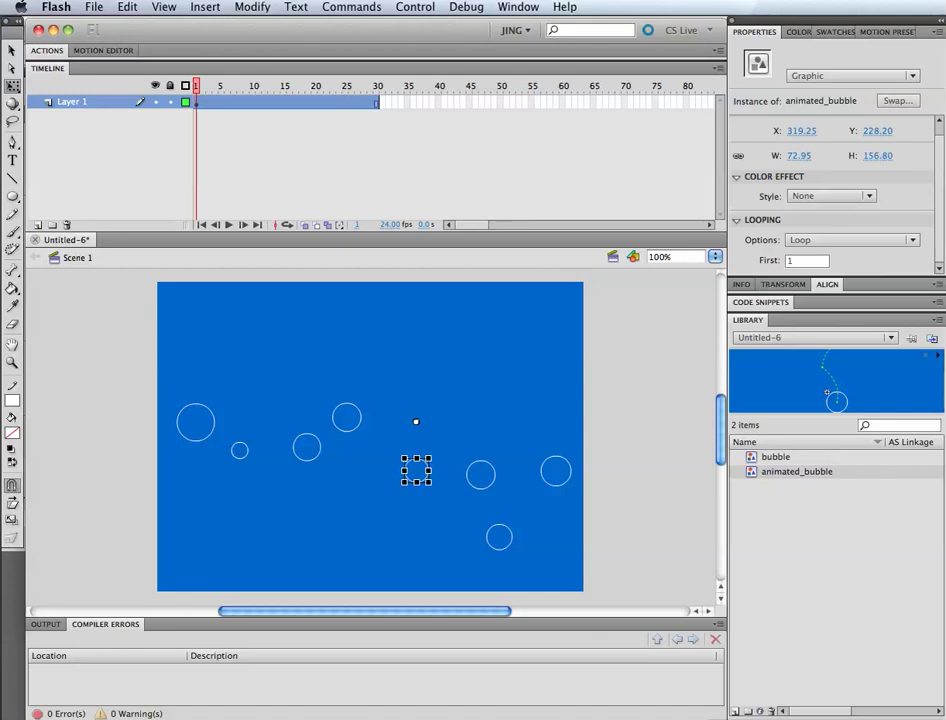
Step: Set the first looping frame to 17 for the bubble at X 399.45 and to 4 for the lower bubble at X 425.3
{"action": "left_click", "coordinate": [480, 473]}
{"action": "left_click", "coordinate": [806, 260]}
{"action": "type", "text": "17"}
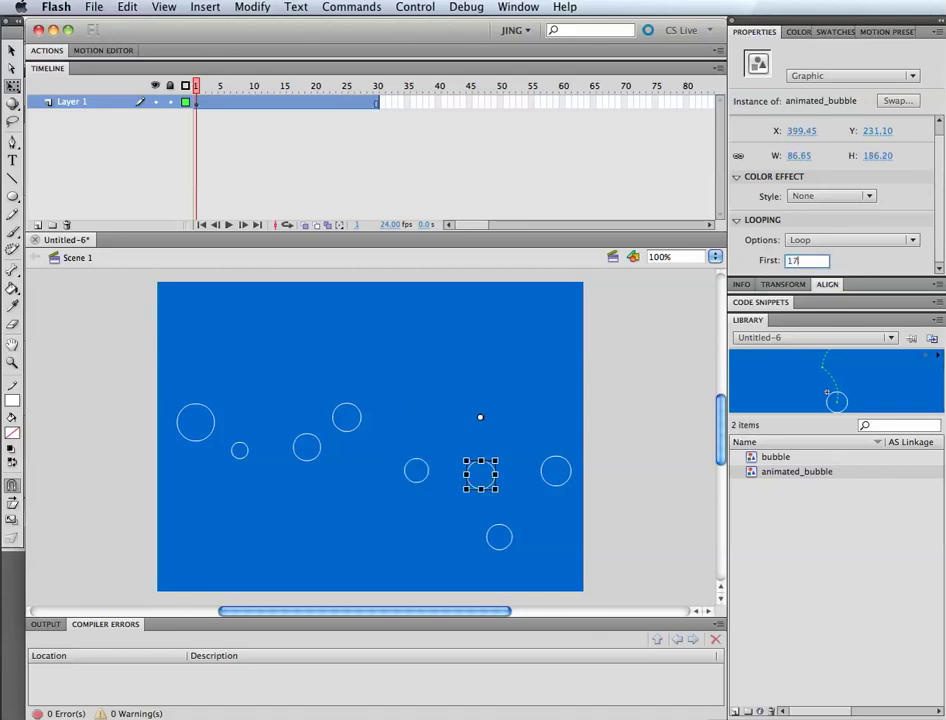
{"action": "left_click", "coordinate": [540, 505]}
{"action": "left_click", "coordinate": [499, 537]}
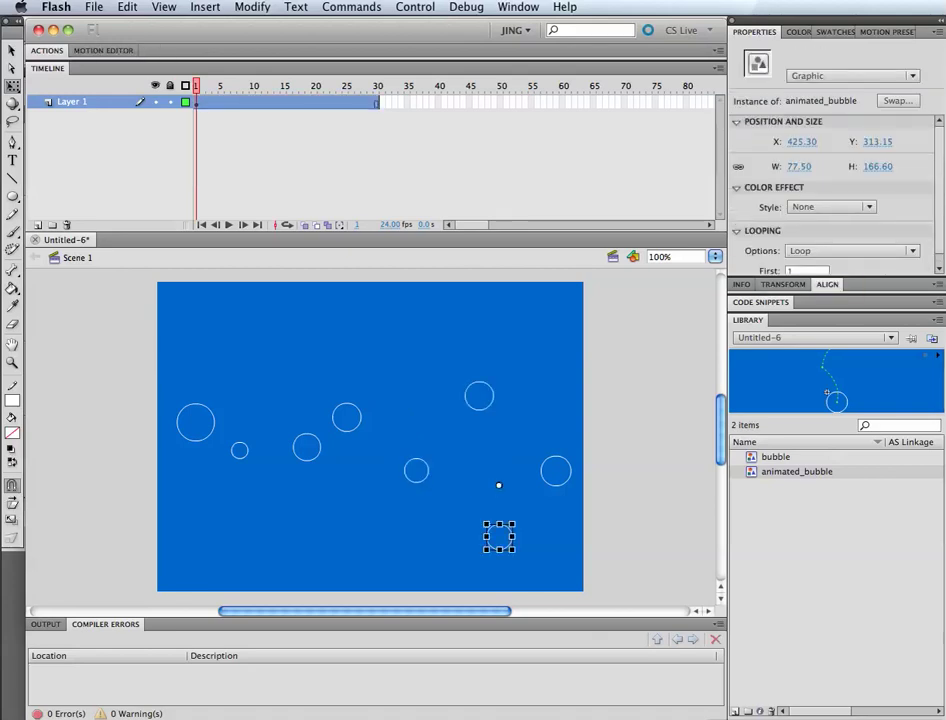
{"action": "left_click", "coordinate": [806, 271]}
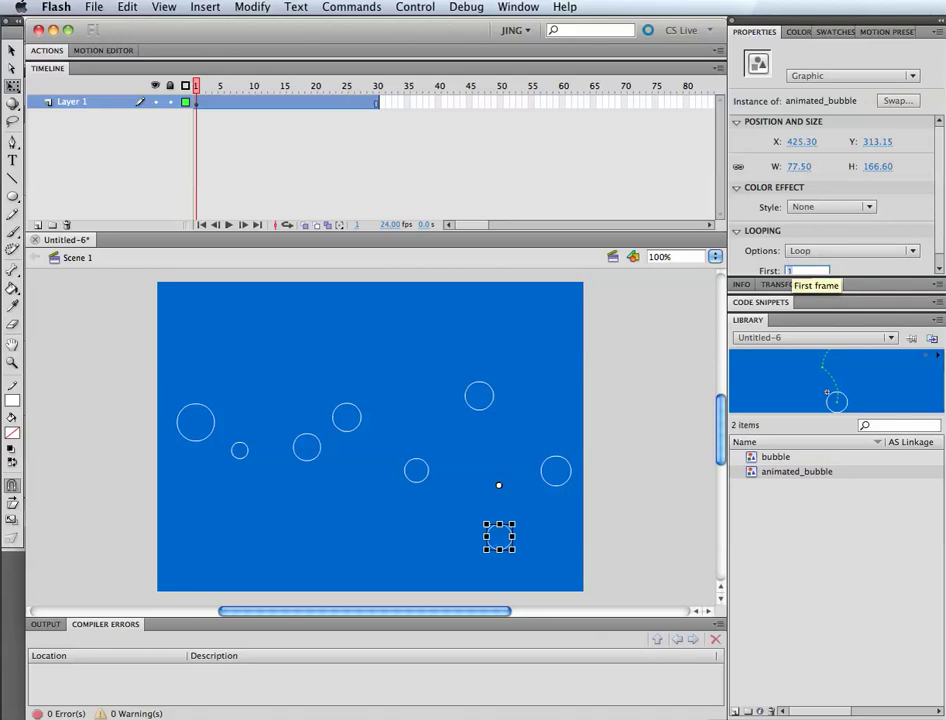
{"action": "type", "text": "4"}
Step: Set the first looping frame of the rightmost animated_bubble instance to 24
{"action": "left_click", "coordinate": [556, 470]}
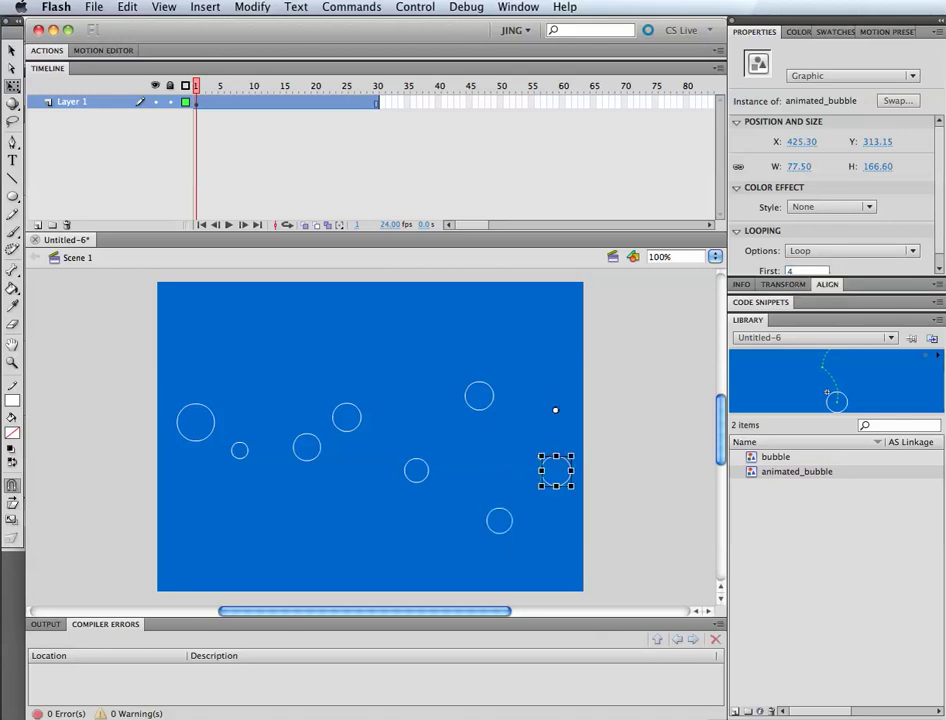
{"action": "left_click", "coordinate": [806, 261]}
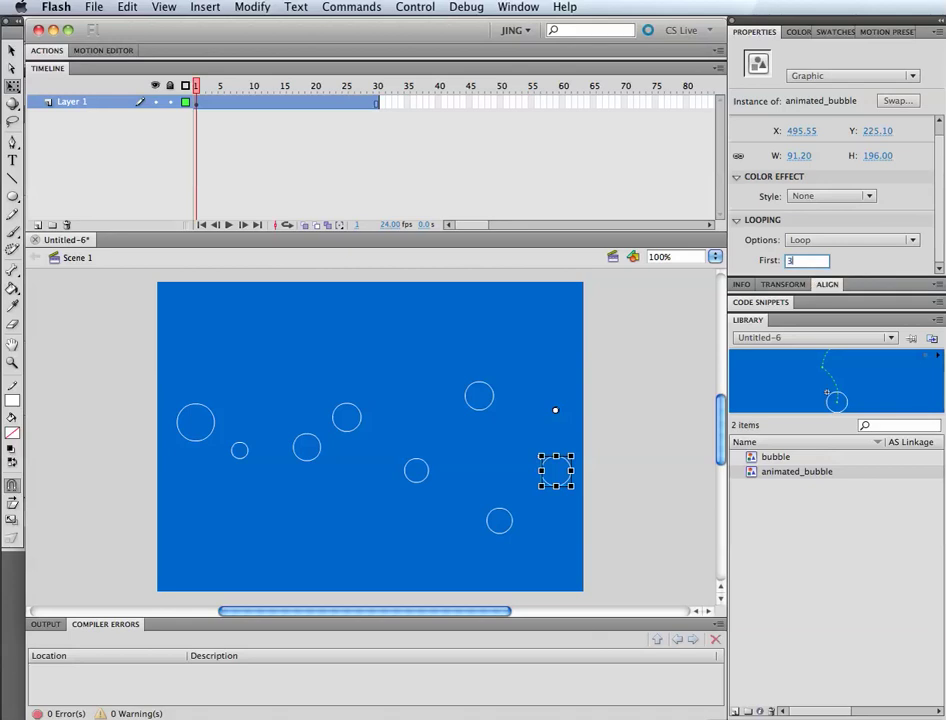
{"action": "type", "text": "24"}
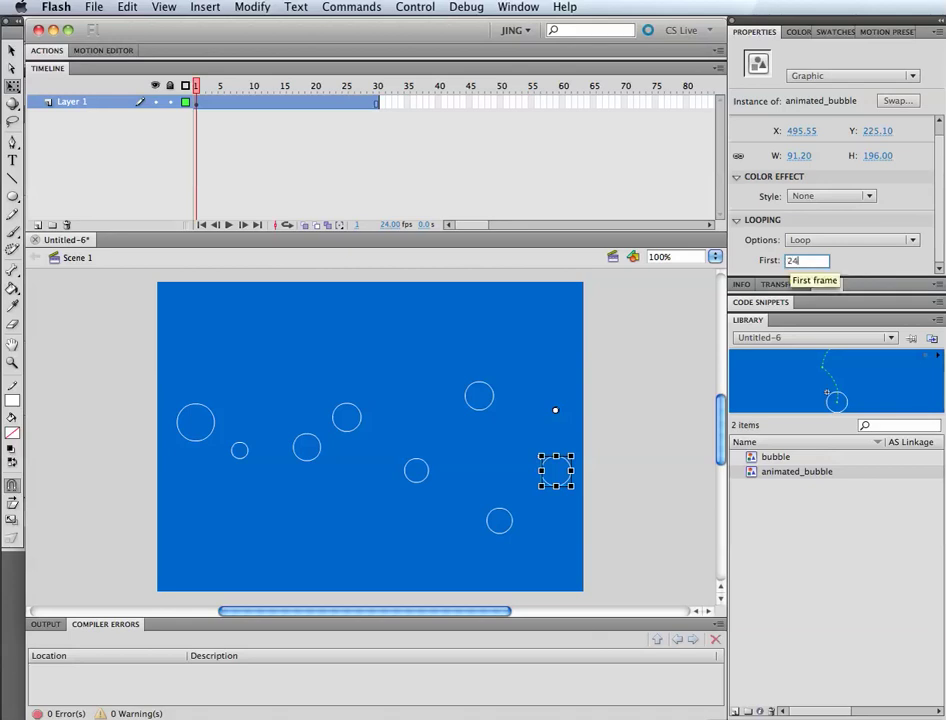
{"action": "left_click", "coordinate": [645, 378]}
Step: Test the movie to examine how the staggered bubbles rise, and close the test movie
{"action": "key", "text": "ctrl+Return"}
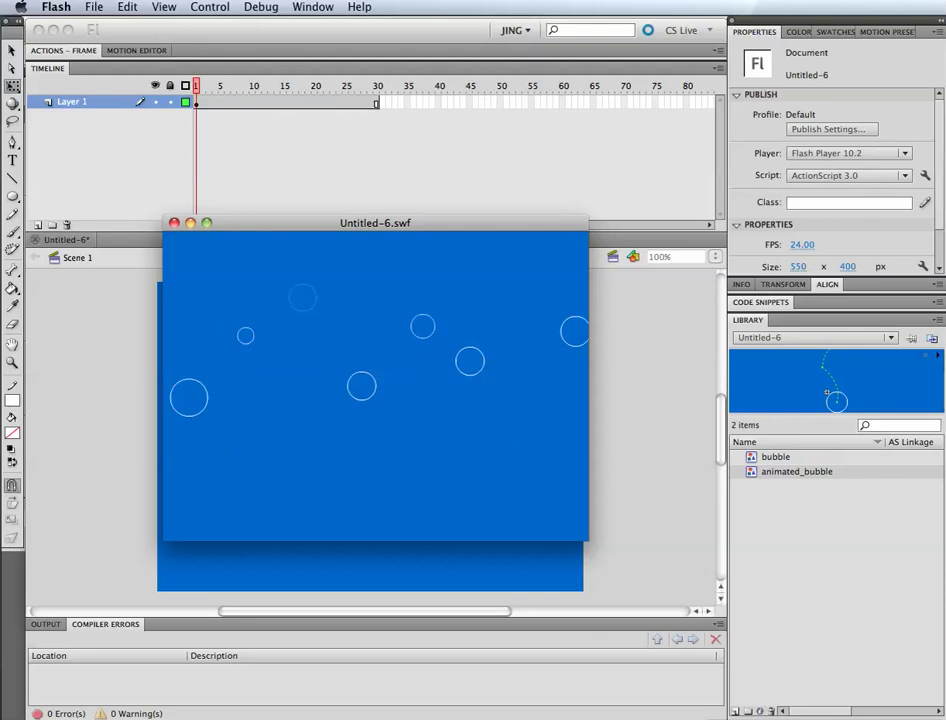
{"action": "left_click_drag", "start_coordinate": [375, 223], "coordinate": [388, 189]}
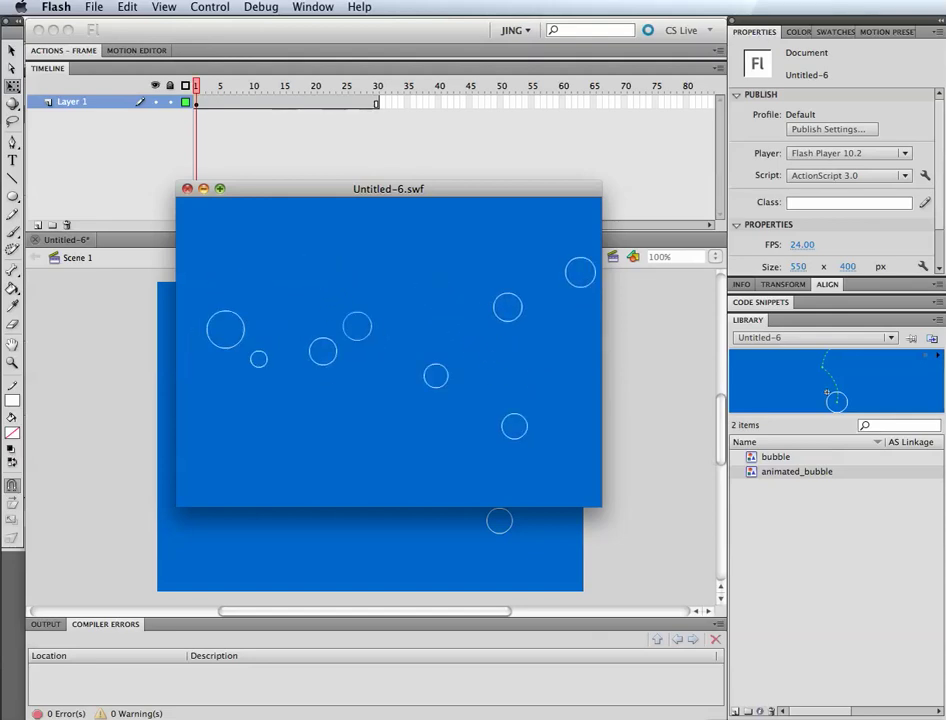
{"action": "key", "text": "super+w"}
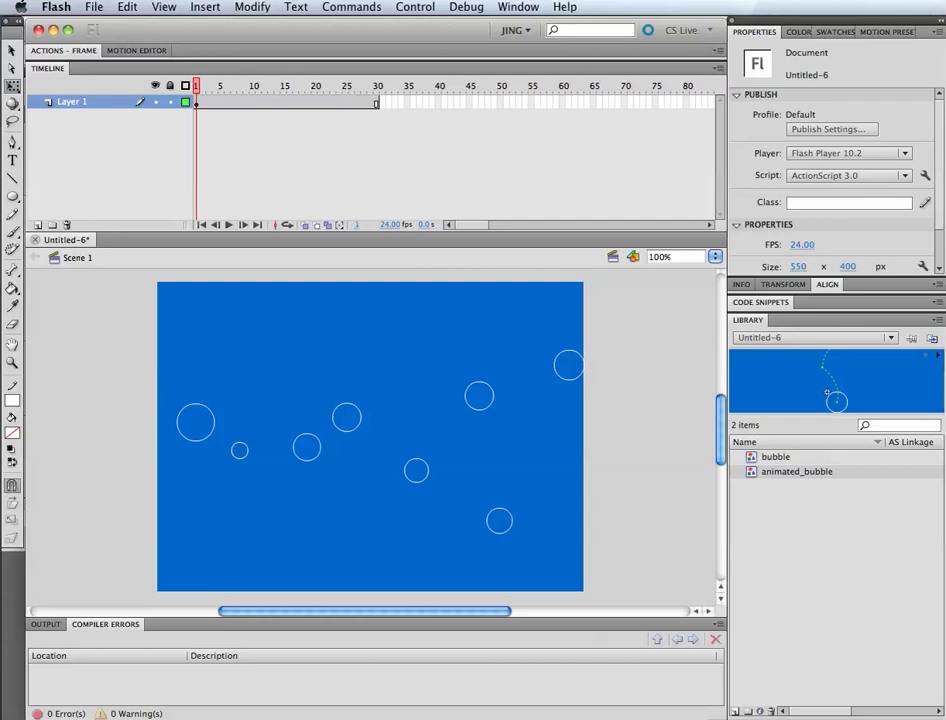
Step: Select all the bubbles on the stage and convert them to a graphic symbol named "bunch of bubbles"
{"action": "left_click_drag", "start_coordinate": [141, 279], "coordinate": [709, 553]}
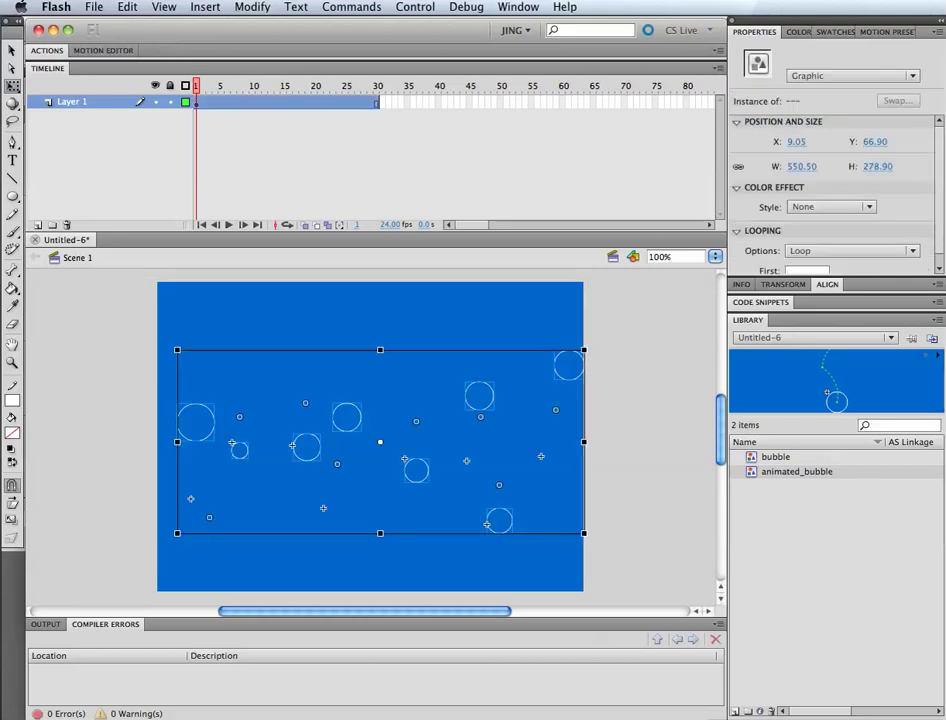
{"action": "left_click", "coordinate": [252, 6]}
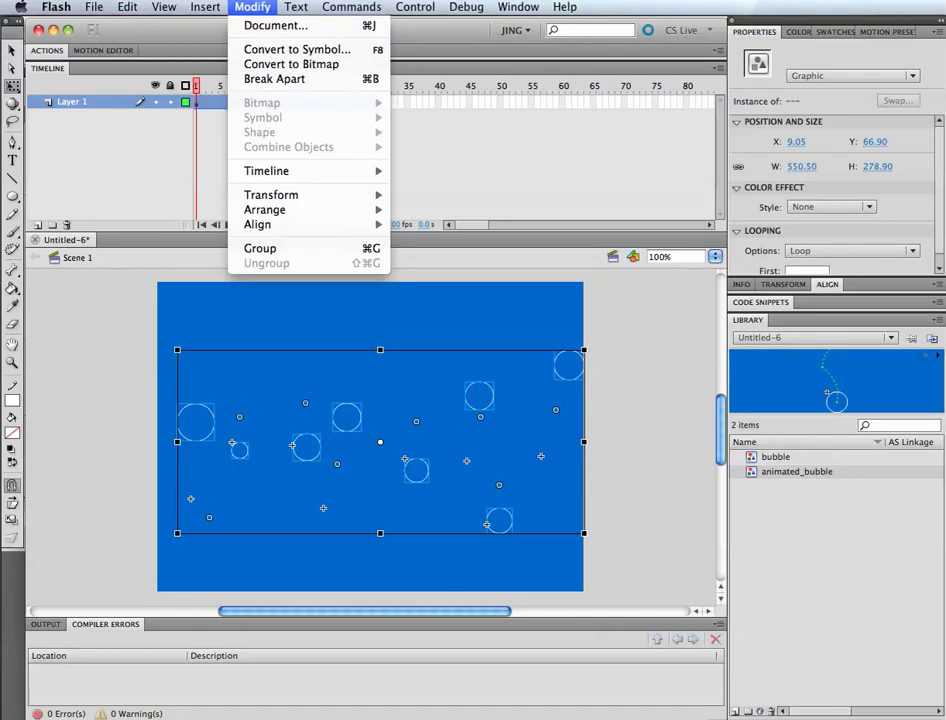
{"action": "left_click", "coordinate": [290, 46]}
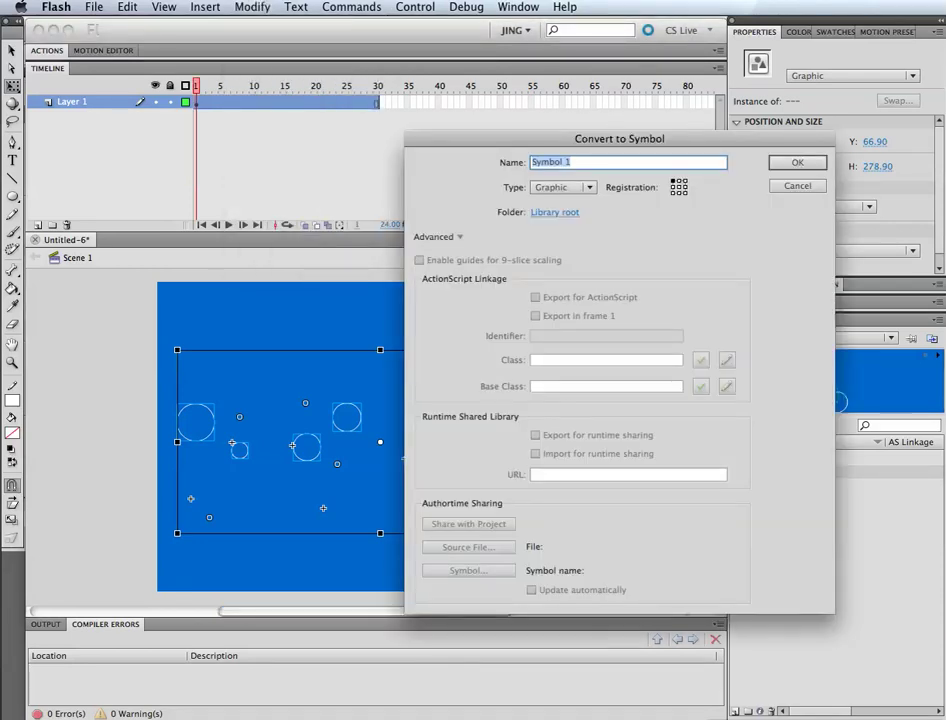
{"action": "type", "text": "bunch of bubbles"}
{"action": "key", "text": "Return"}
{"action": "key", "text": "Escape"}
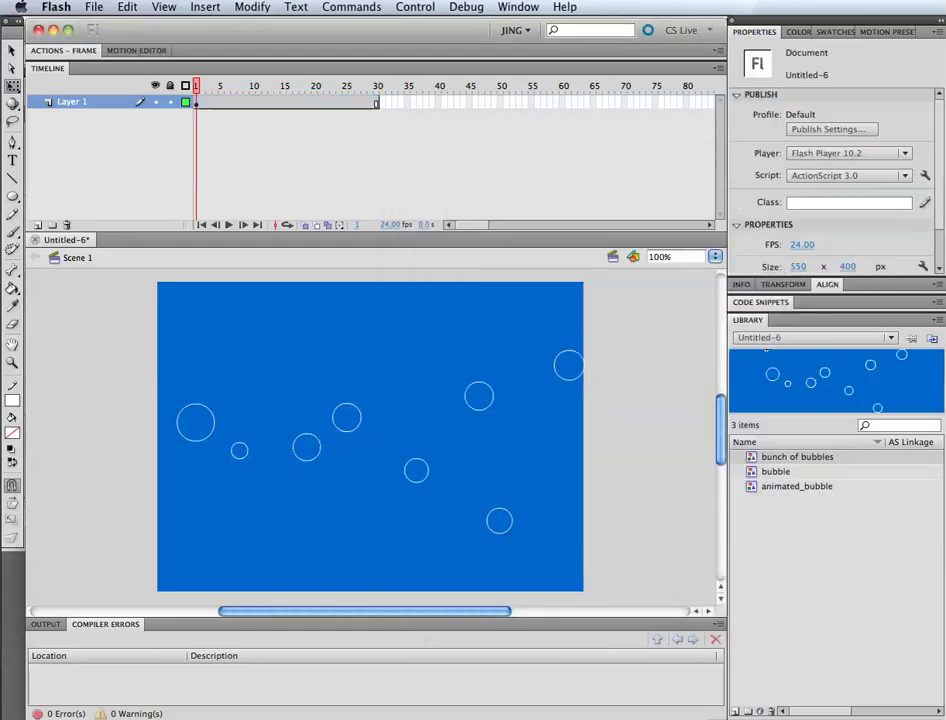
Step: Edit the bunch of bubbles symbol in place, extend its timeline to frame 30, play it, and return to Scene 1
{"action": "double_click", "coordinate": [347, 418]}
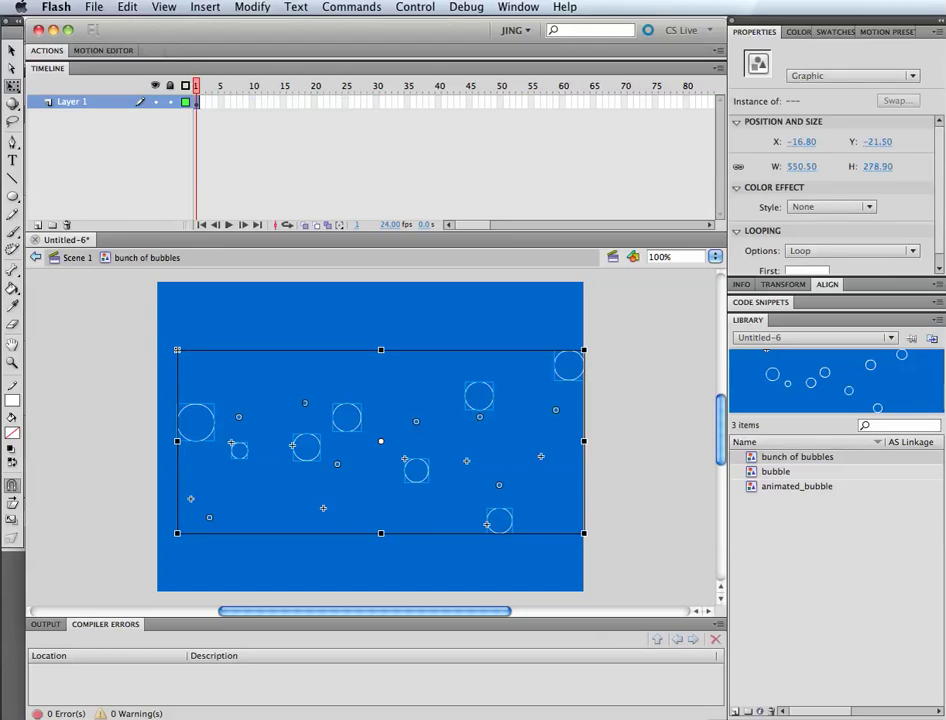
{"action": "right_click", "coordinate": [377, 101]}
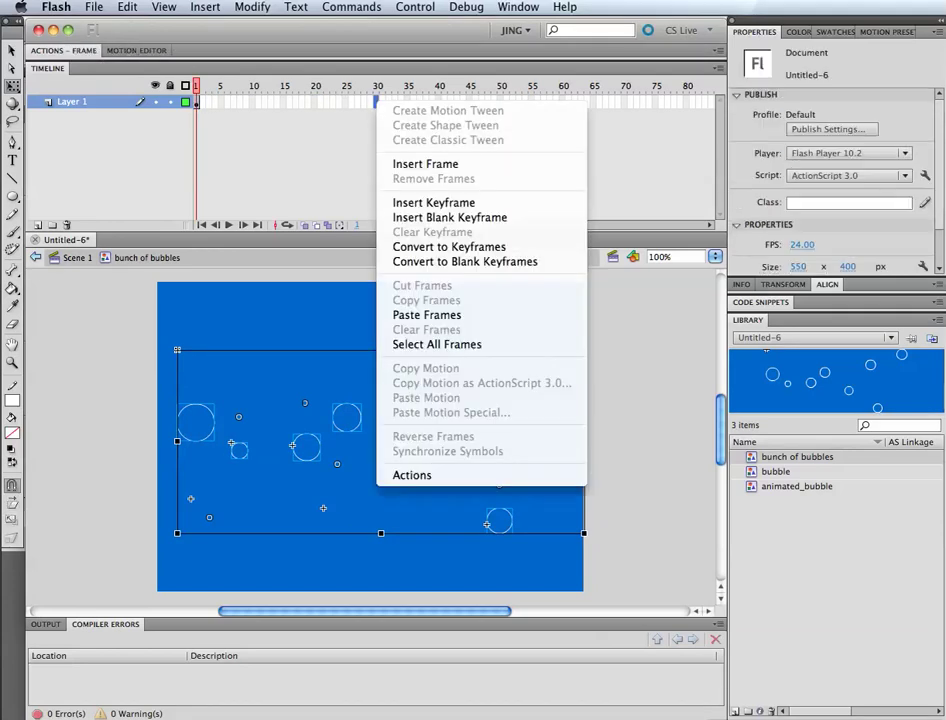
{"action": "left_click", "coordinate": [440, 158]}
{"action": "key", "text": "Return"}
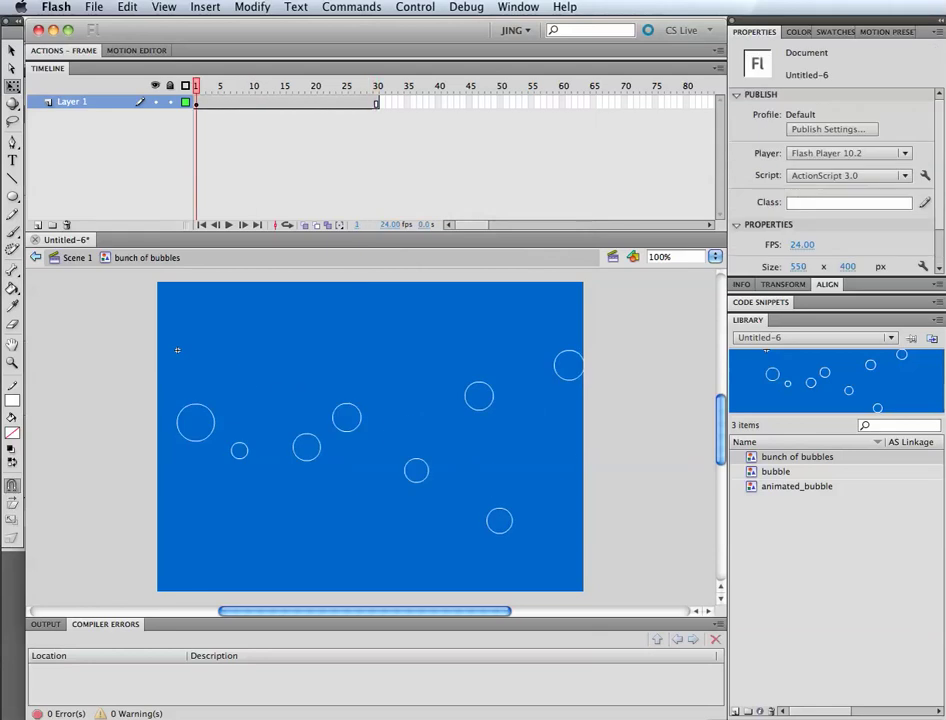
{"action": "key", "text": "Return"}
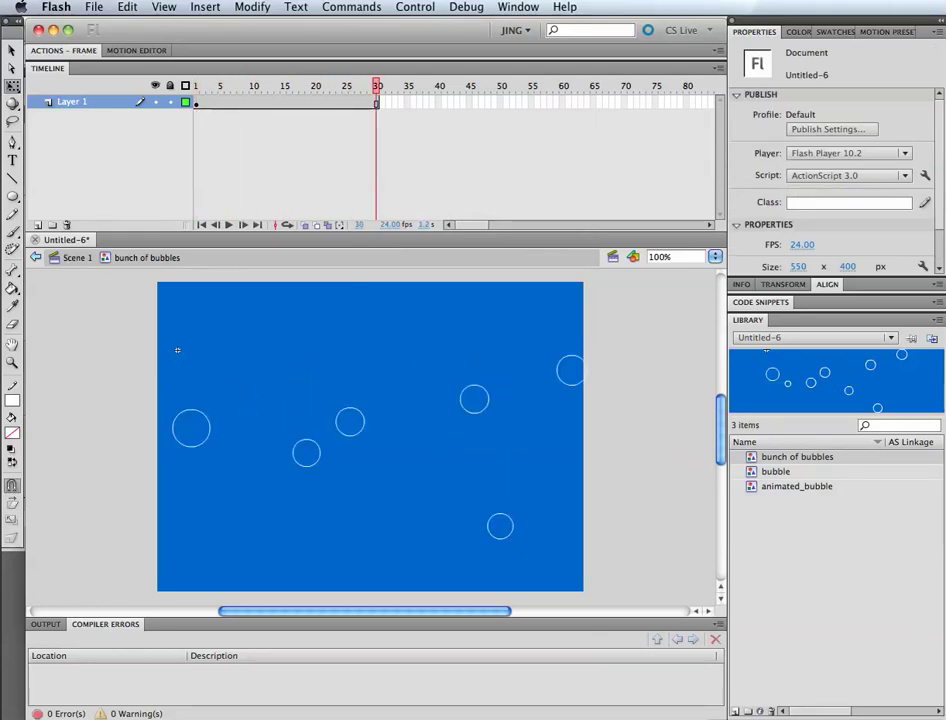
{"action": "left_click", "coordinate": [77, 258]}
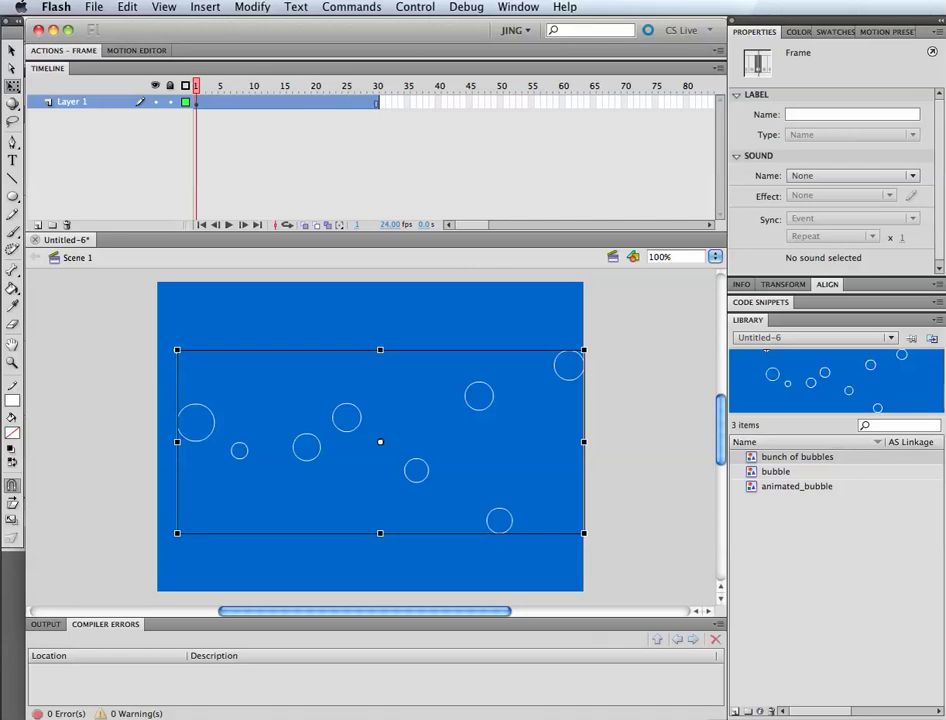
Step: Scale the bunch of bubbles instance down to about 271 × 137 px and move it to about X 19, Y 245
{"action": "left_click_drag", "start_coordinate": [584, 350], "coordinate": [540, 392]}
{"action": "left_click_drag", "start_coordinate": [419, 420], "coordinate": [313, 494]}
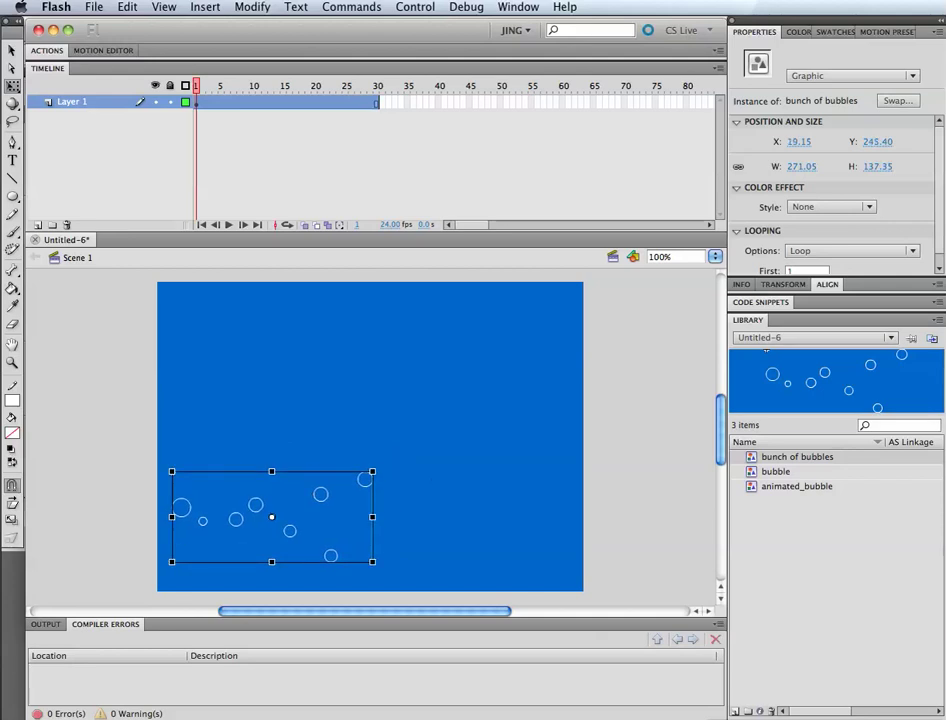
Step: Copy the bunch of bubbles instance, paste a duplicate, and place it above and slightly to the right of the original
{"action": "left_click", "coordinate": [127, 7]}
{"action": "left_click", "coordinate": [140, 79]}
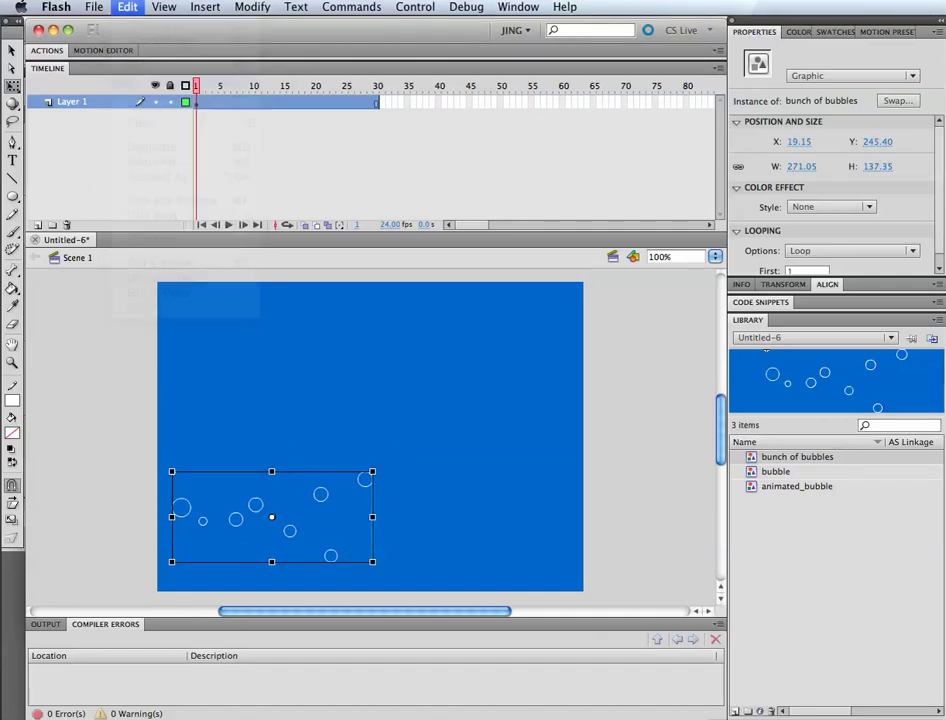
{"action": "left_click", "coordinate": [127, 7]}
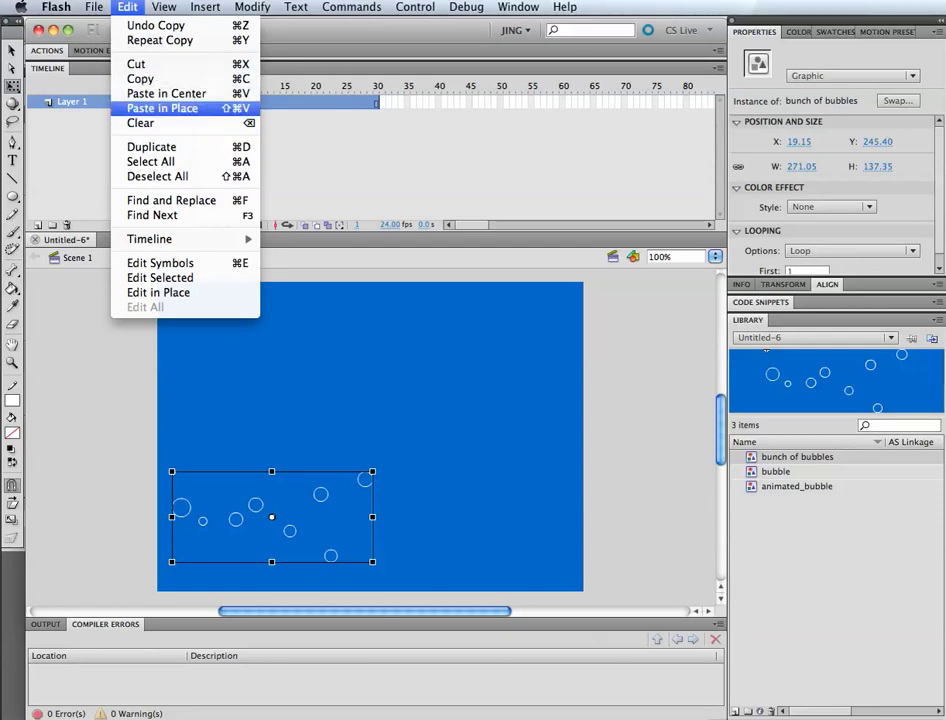
{"action": "left_click", "coordinate": [141, 79]}
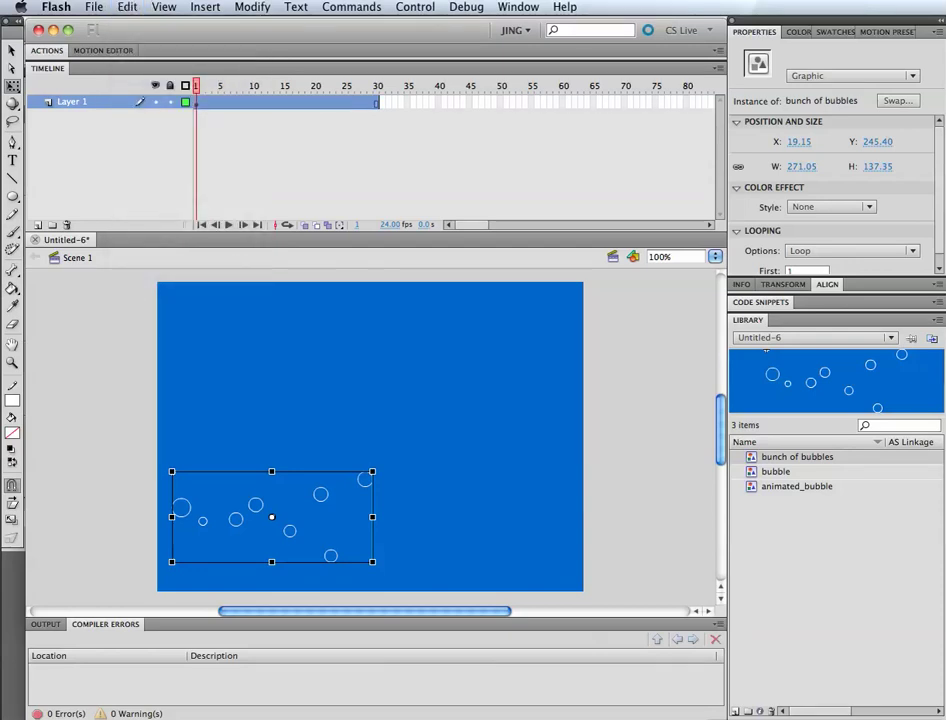
{"action": "left_click", "coordinate": [127, 7]}
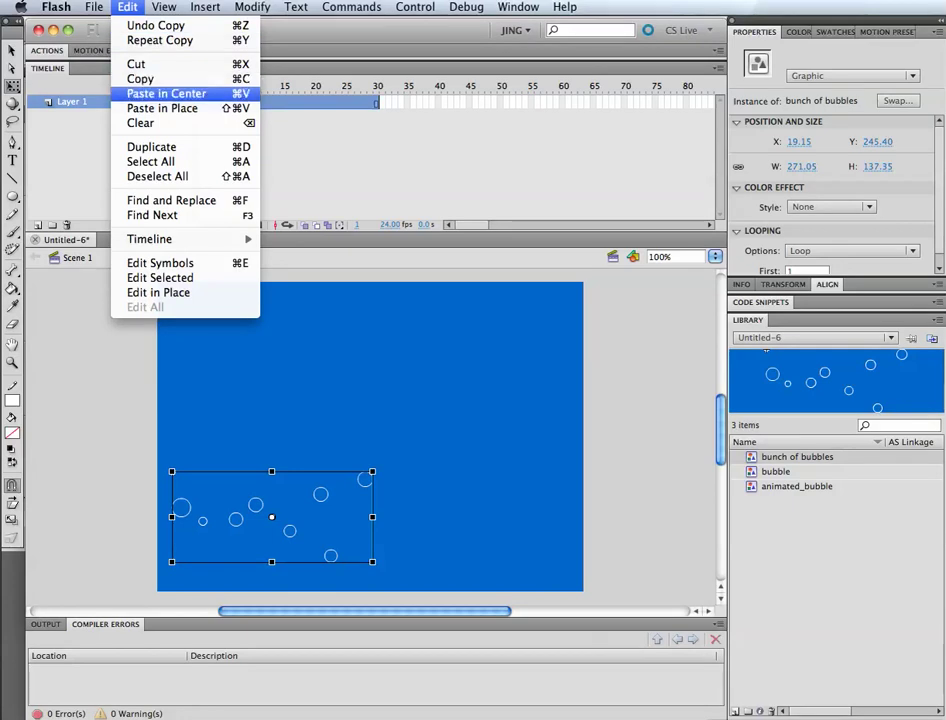
{"action": "left_click", "coordinate": [166, 93]}
{"action": "left_click_drag", "start_coordinate": [429, 476], "coordinate": [380, 453]}
{"action": "left_click", "coordinate": [430, 470]}
Step: Duplicate both bunch of bubbles instances together, and move the upper original to about X 30, Y 73
{"action": "key", "text": "super+a"}
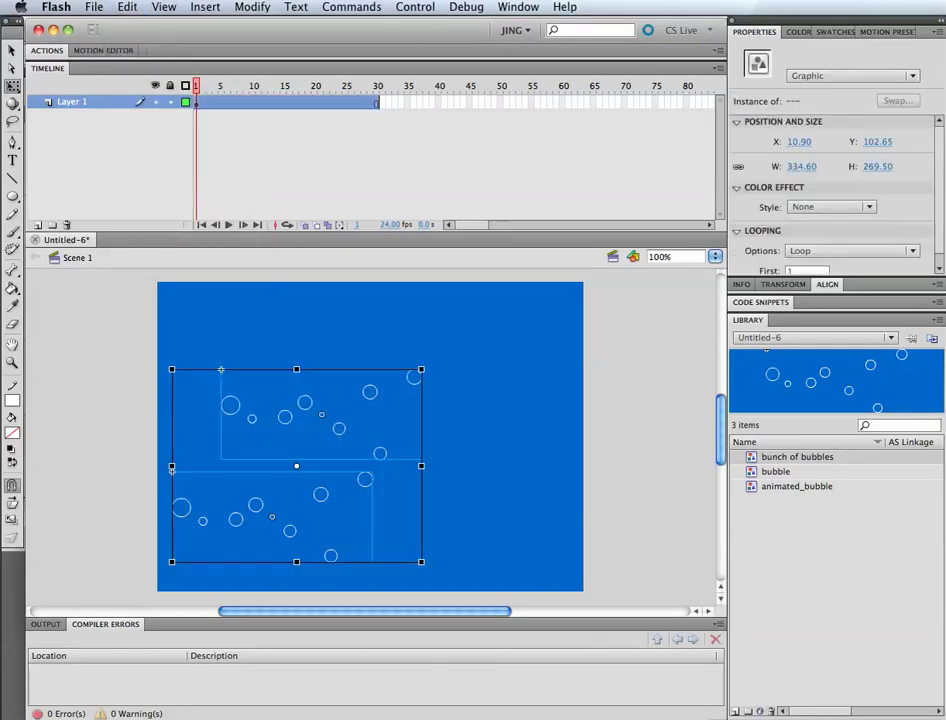
{"action": "key", "text": "super+c"}
{"action": "key", "text": "super+v"}
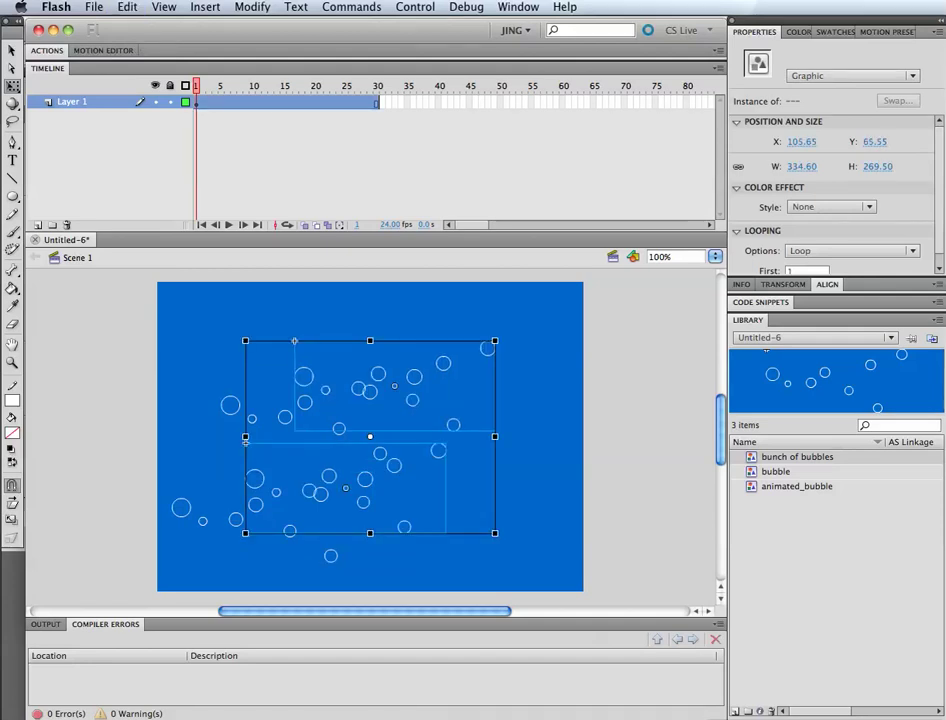
{"action": "left_click_drag", "start_coordinate": [305, 402], "coordinate": [264, 371]}
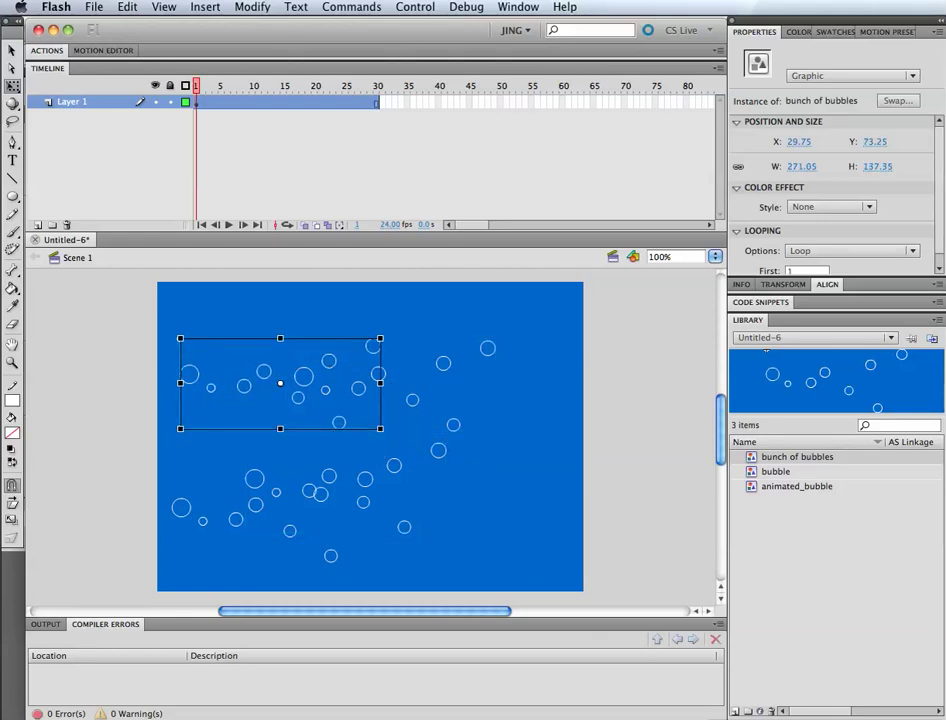
Step: Paste the copied pair again and spread it over the stage's right half, with the upper instance at about X 238, Y 17
{"action": "key", "text": "super+v"}
{"action": "left_click", "coordinate": [440, 315]}
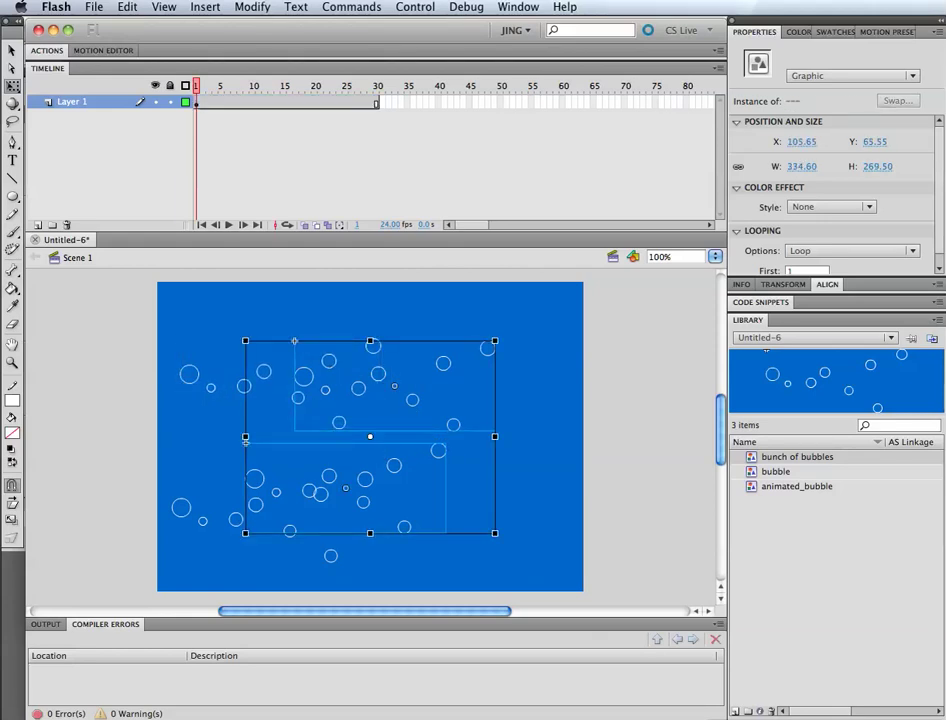
{"action": "left_click_drag", "start_coordinate": [379, 374], "coordinate": [447, 349]}
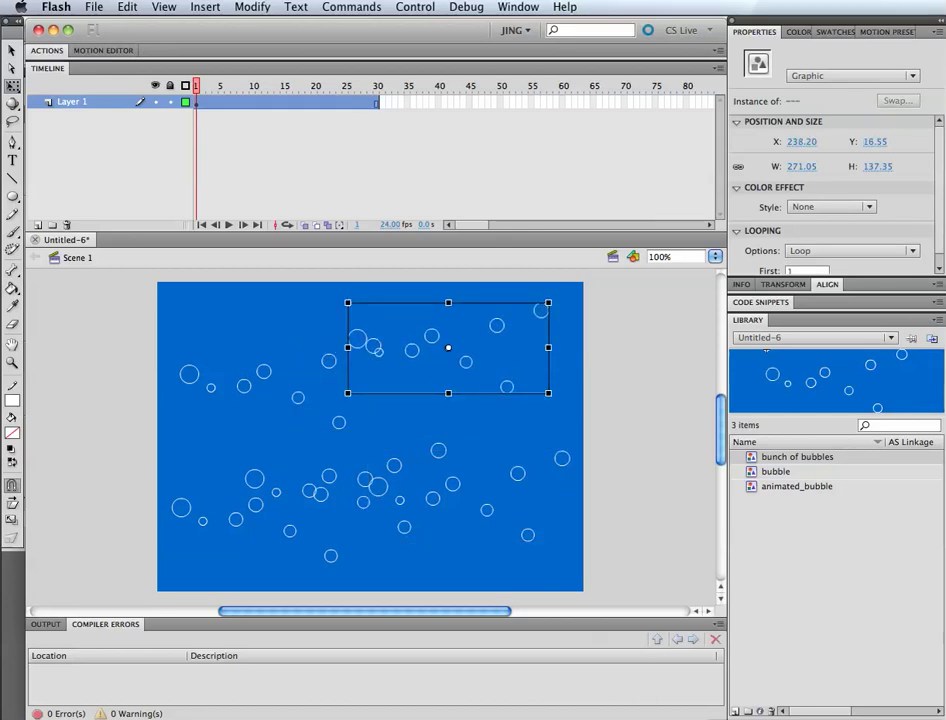
Step: Paste more bunch of bubbles copies, move the upper-left instance to about X -46, Y 10, and test the movie
{"action": "key", "text": "super+v"}
{"action": "left_click_drag", "start_coordinate": [797, 457], "coordinate": [221, 334]}
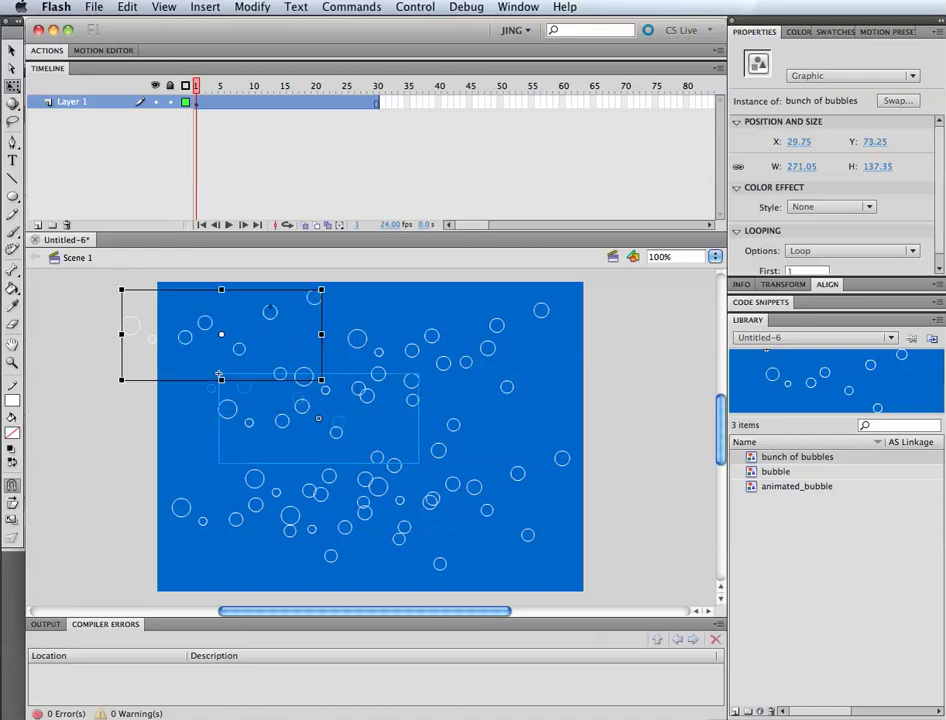
{"action": "key", "text": "super+Return"}
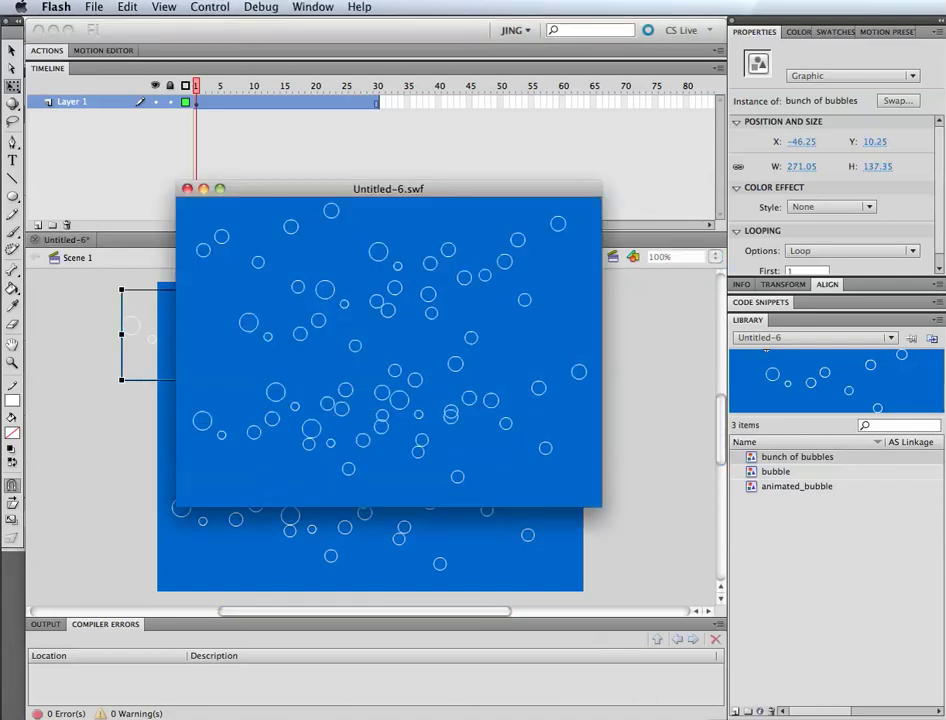